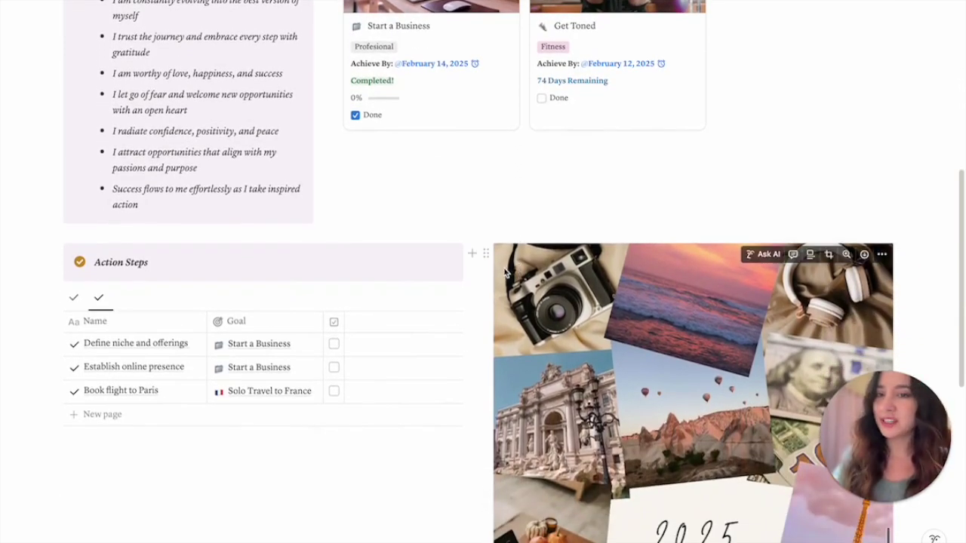
scroll(507, 270, "up", 10)
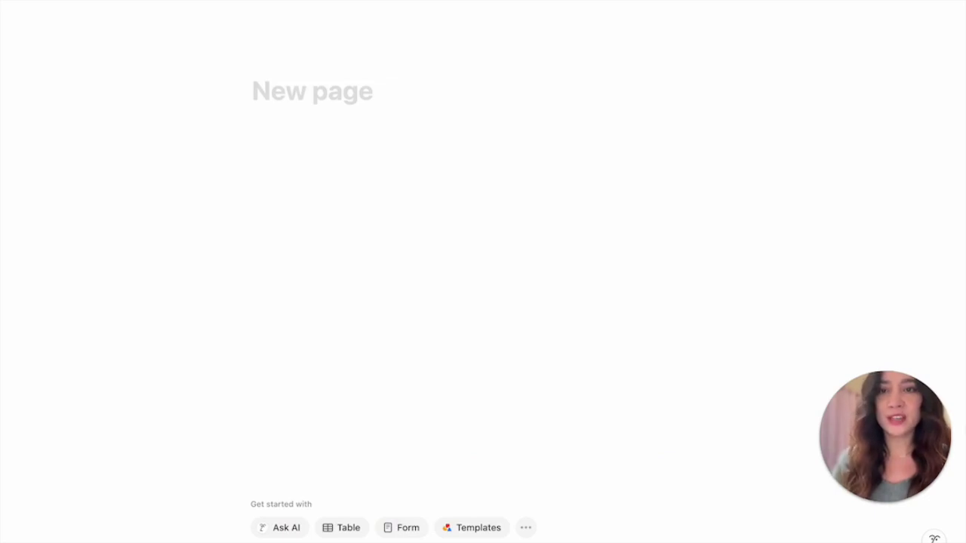
Step: Title the new page "2025 Vision Board"
left_click(302, 97)
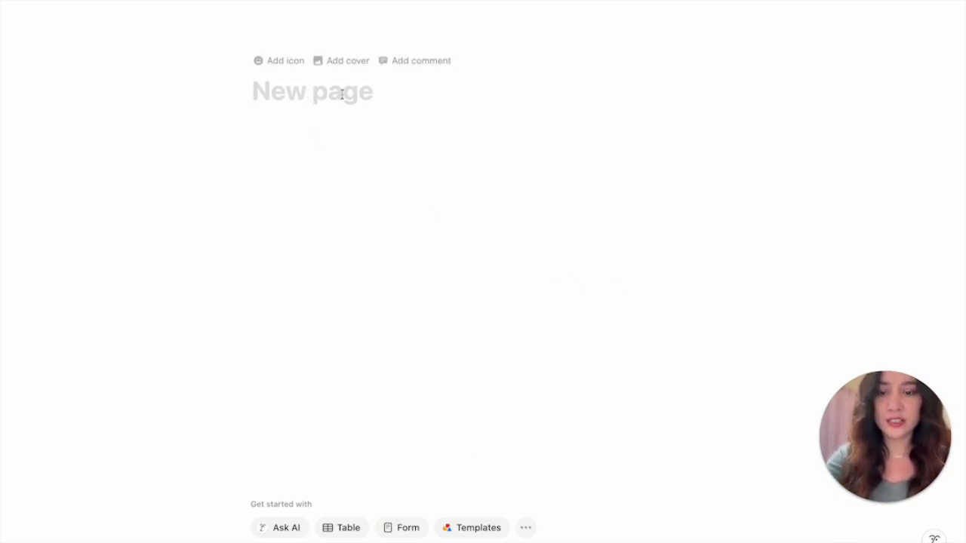
type("202")
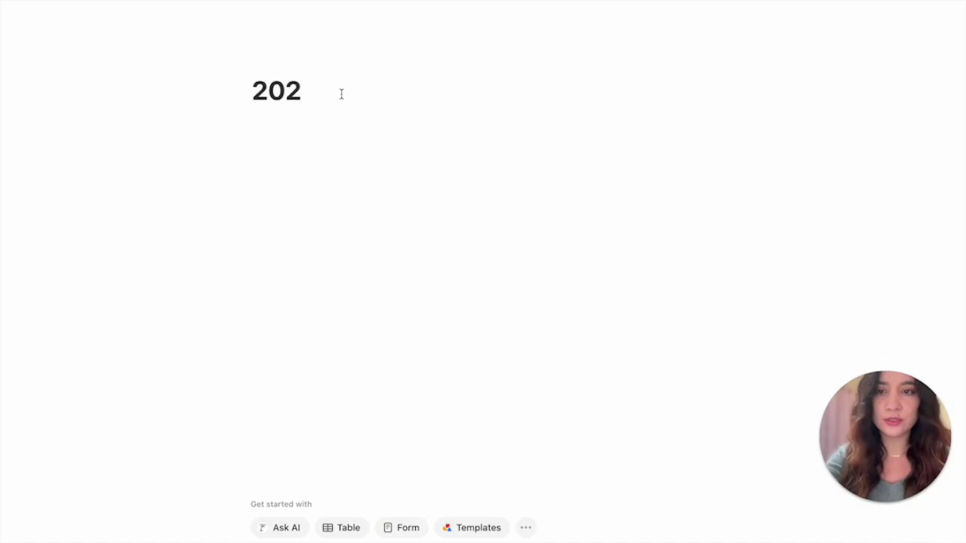
type("5 Vision")
key("BackSpace")
key("BackSpace")
key("BackSpace")
key("BackSpace")
type("ision Board")
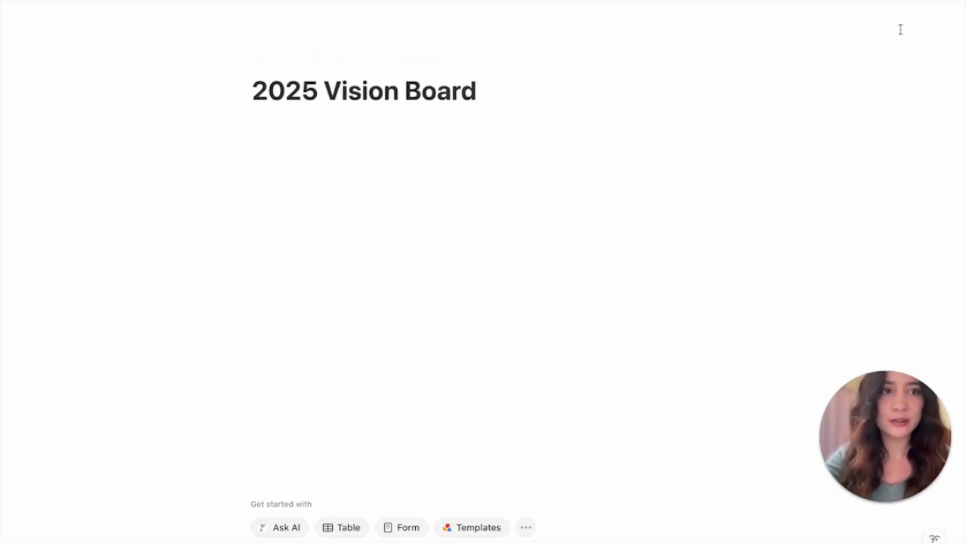
Step: Set the page's font to Serif and turn on full width
left_click(936, 5)
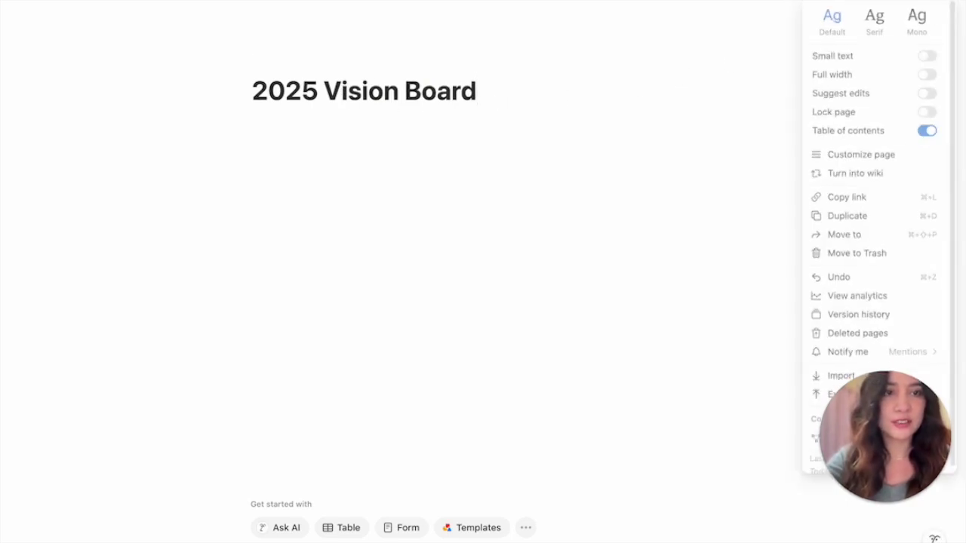
left_click(879, 27)
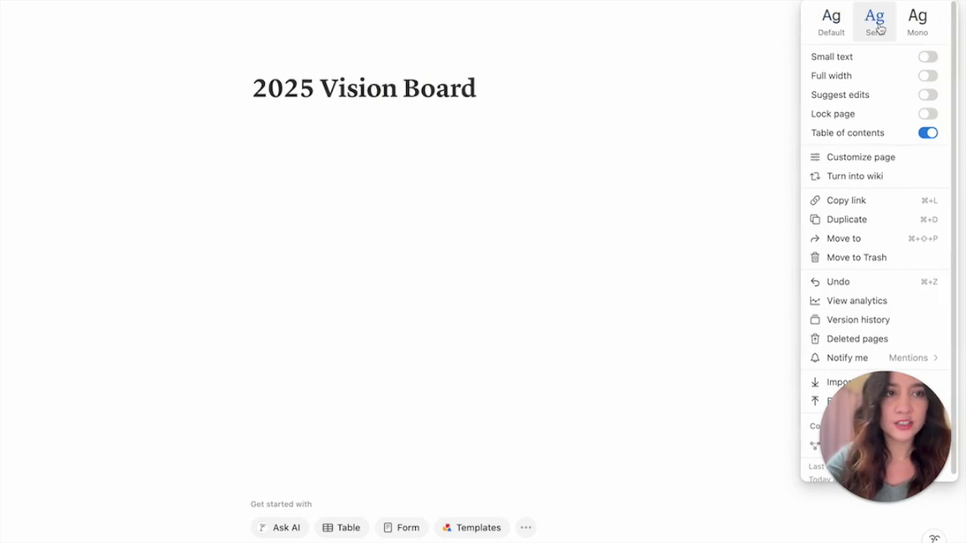
left_click(927, 77)
left_click(276, 189)
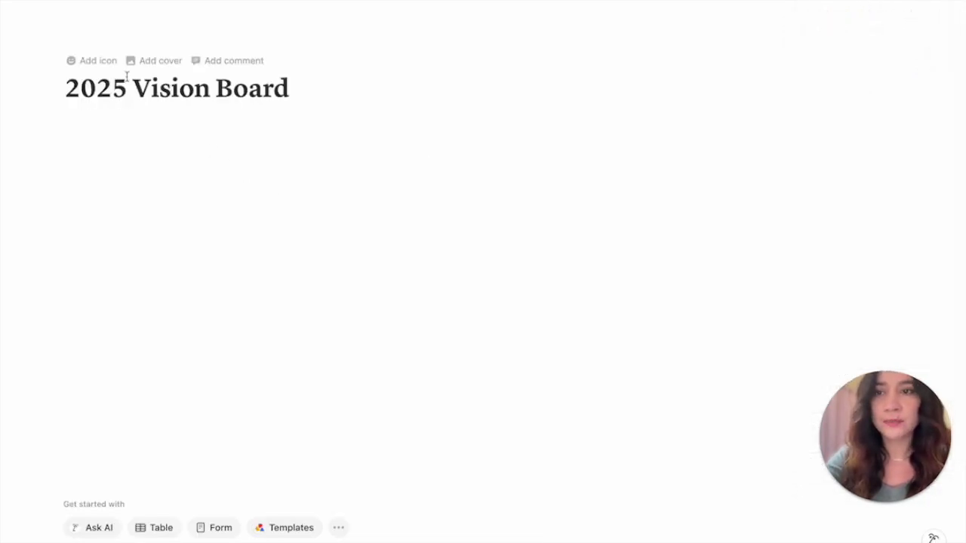
Step: Give the page a sparkles emoji icon and a pink-and-purple cloudy sky cover from an Unsplash search for "clouds pink"
left_click(98, 62)
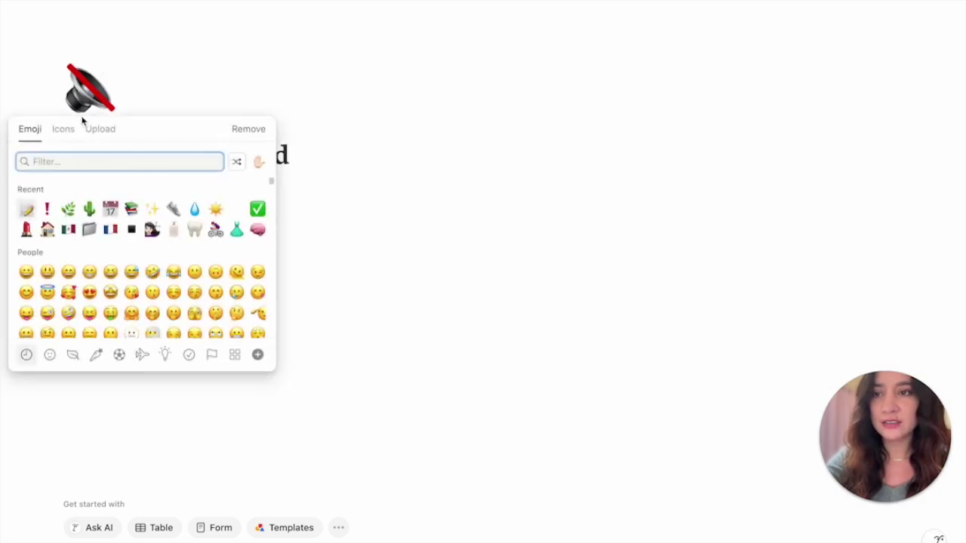
left_click(154, 209)
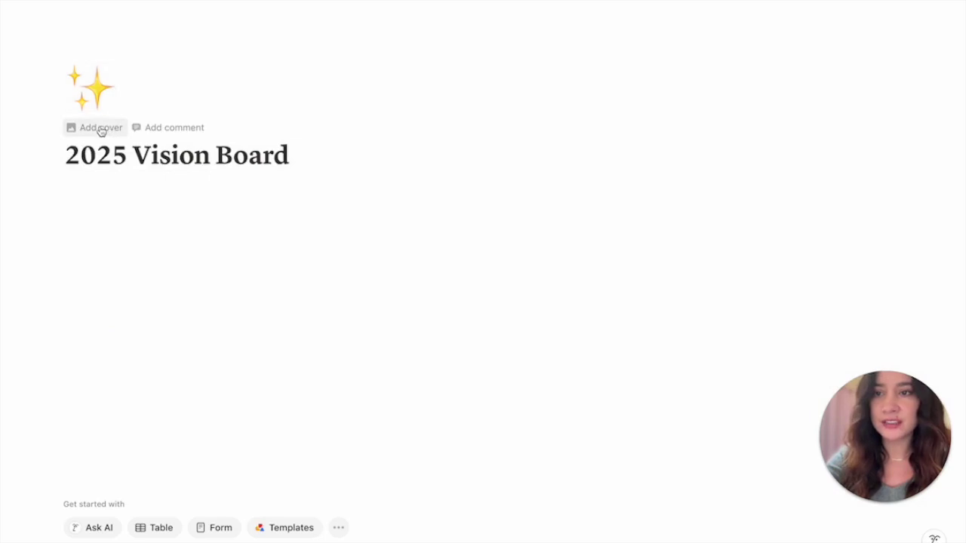
left_click(101, 130)
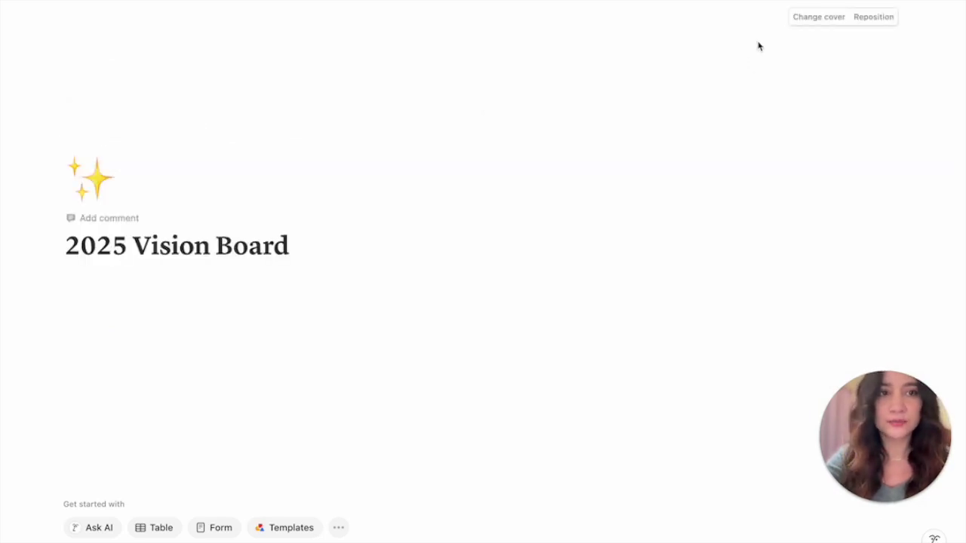
left_click(832, 19)
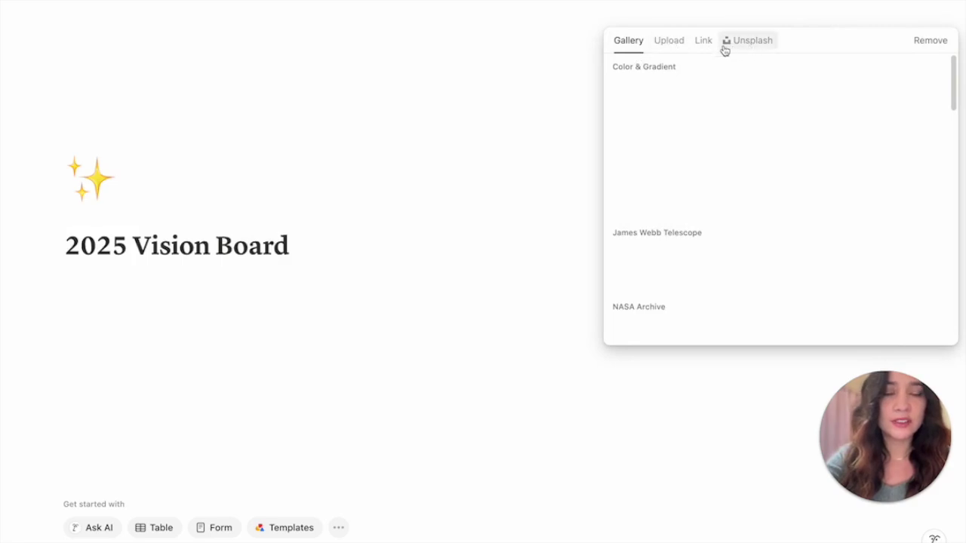
left_click(753, 45)
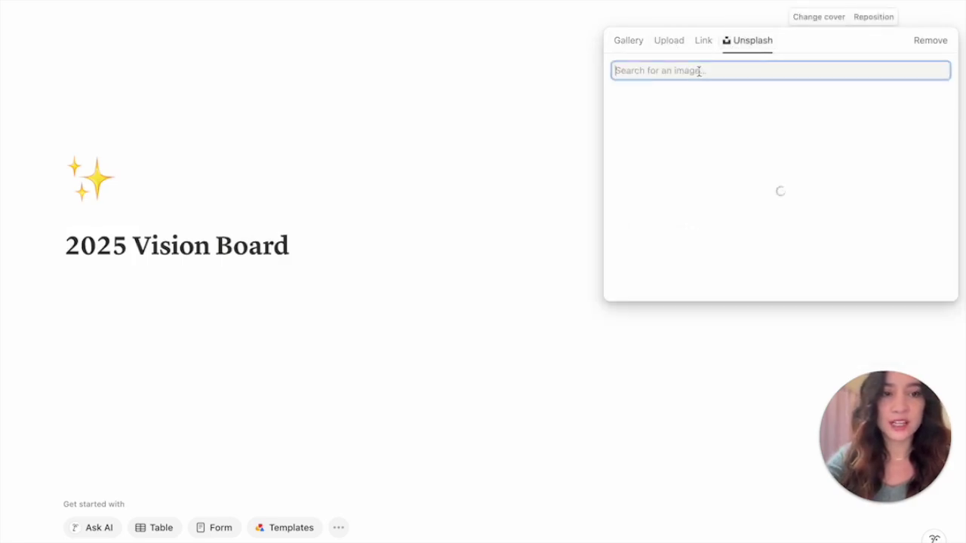
type("clouds")
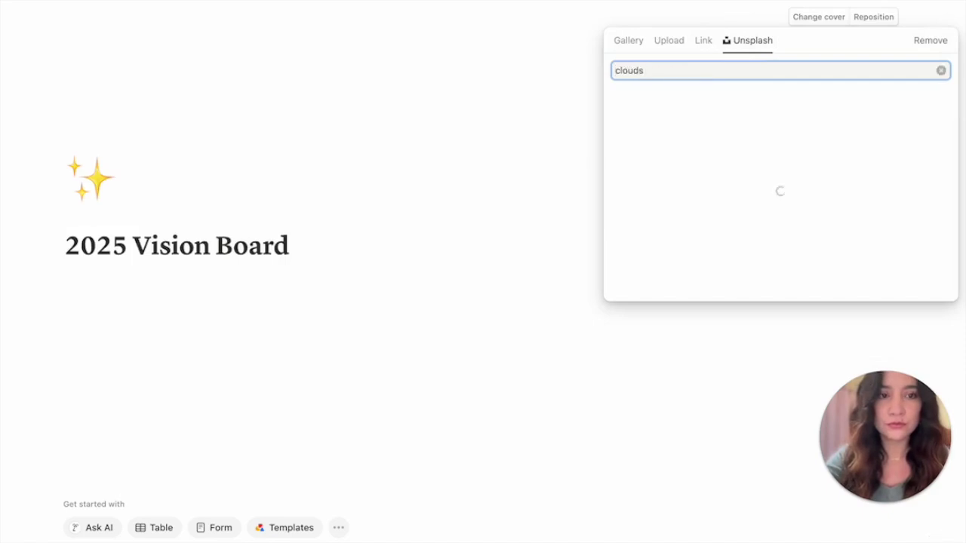
type(" pink")
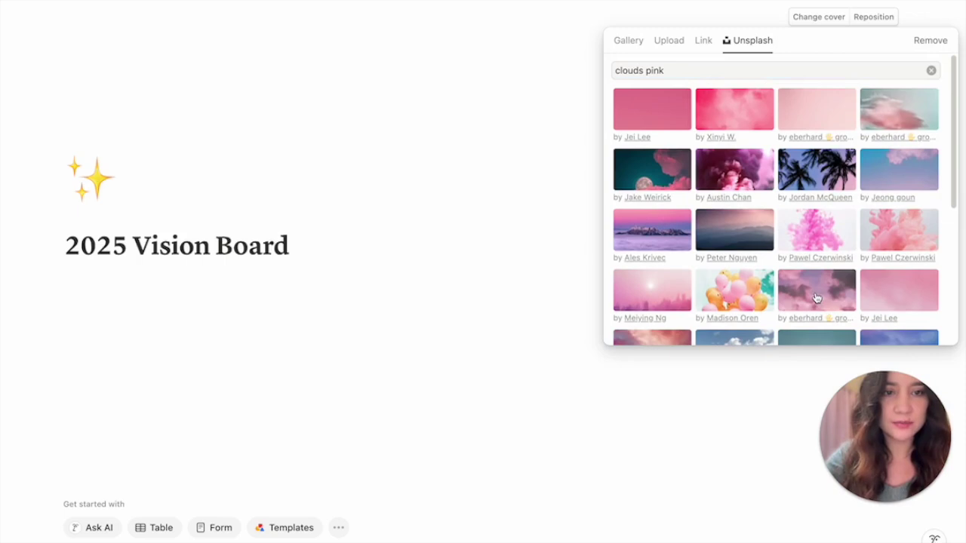
left_click(816, 300)
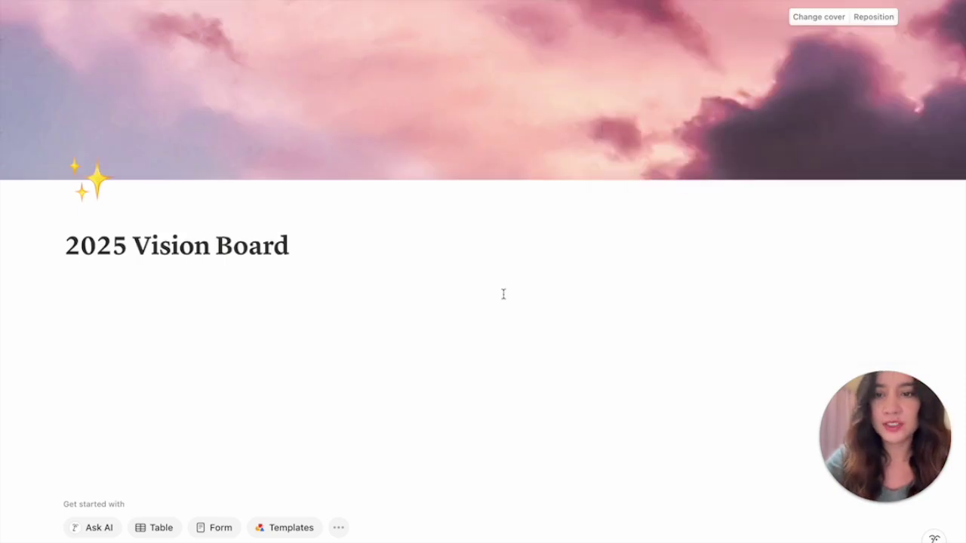
Step: Insert a callout block below the page title and give it a purple background
left_click(156, 279)
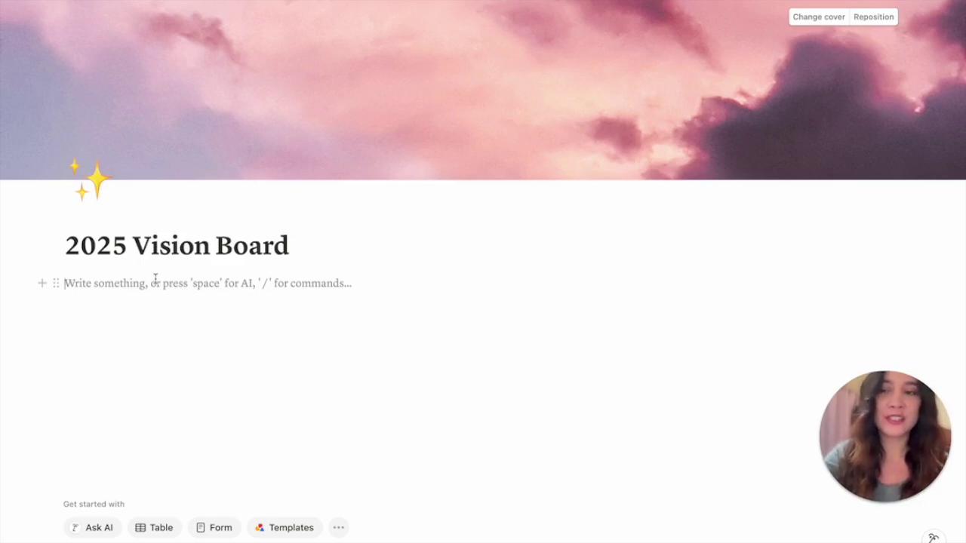
type("/ca")
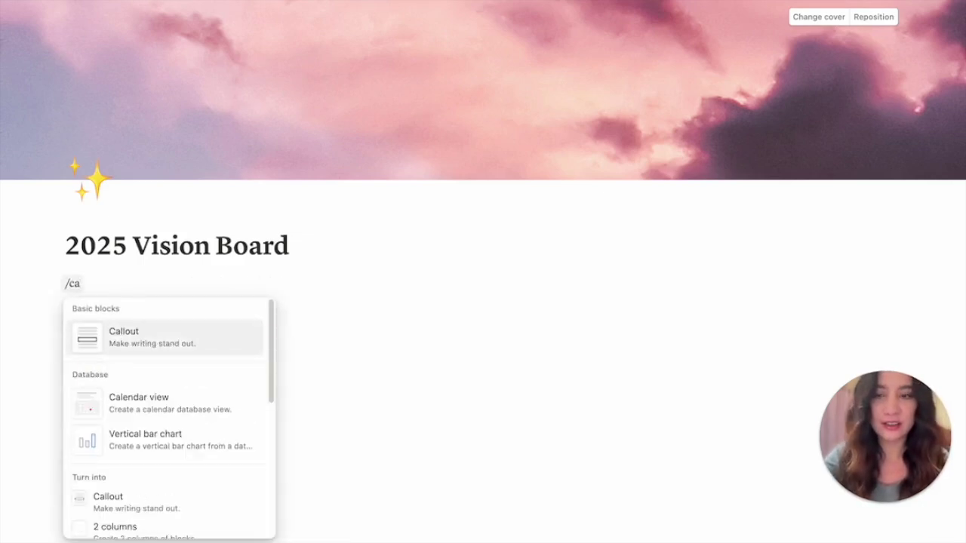
key("Return")
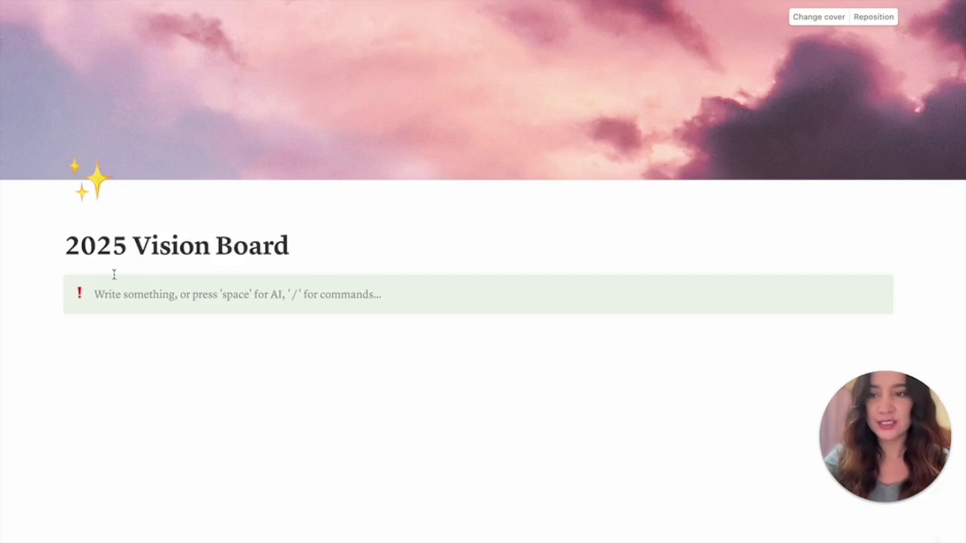
left_click(56, 288)
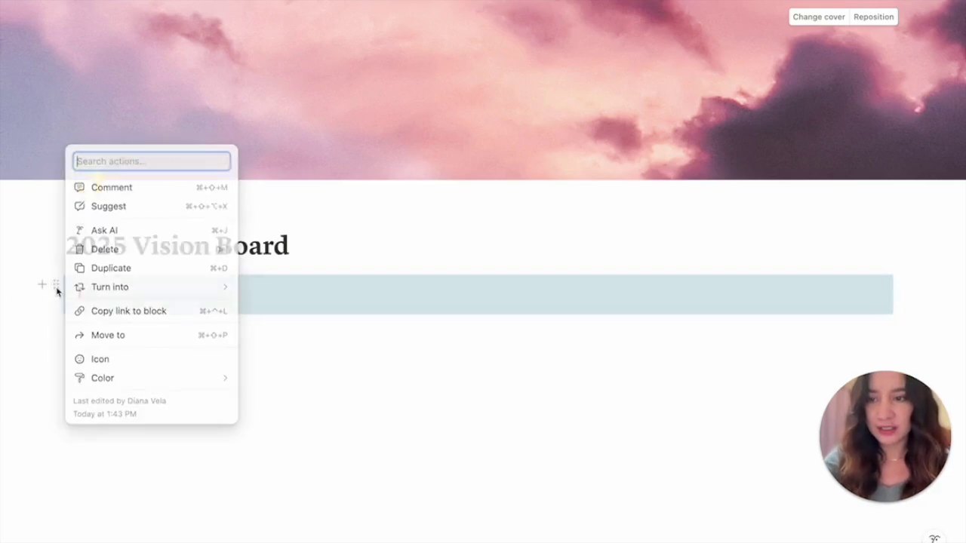
mouse_move(148, 381)
scroll(286, 506, "down", 2)
left_click(286, 517)
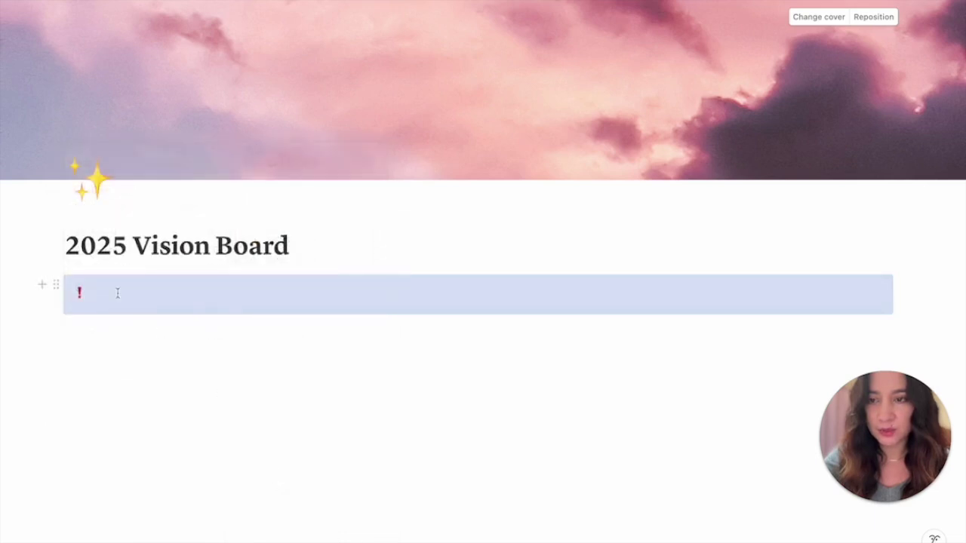
left_click(114, 388)
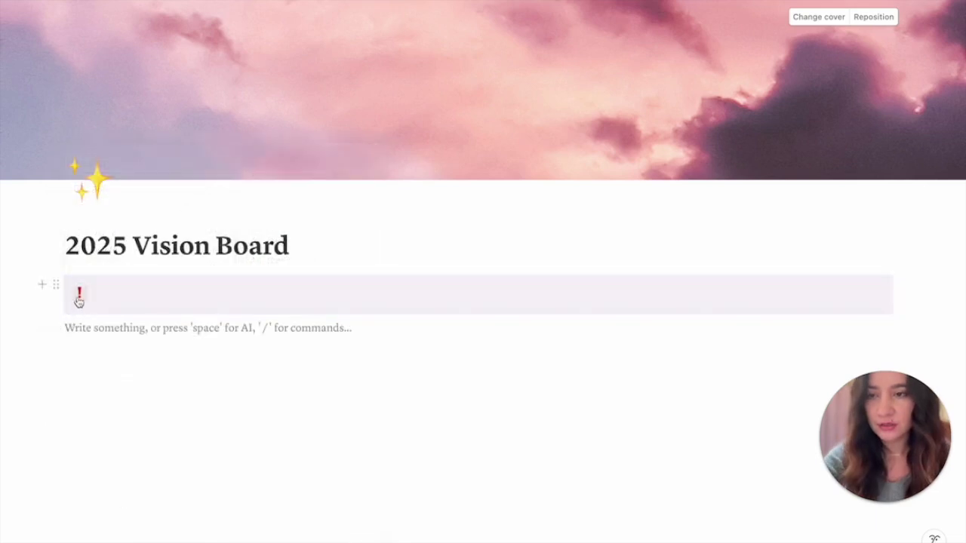
Step: Replace the callout's exclamation mark with a yellow butterfly icon
left_click(79, 294)
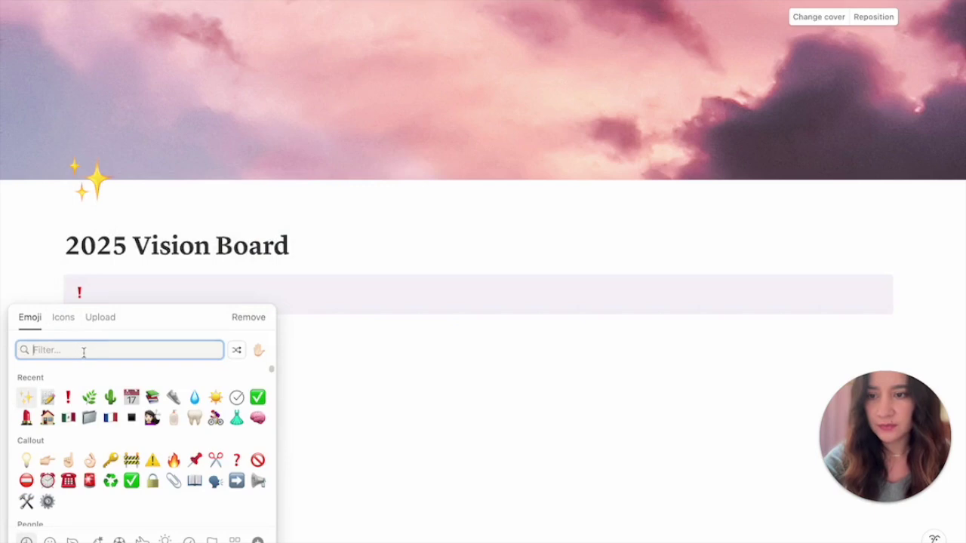
left_click(69, 323)
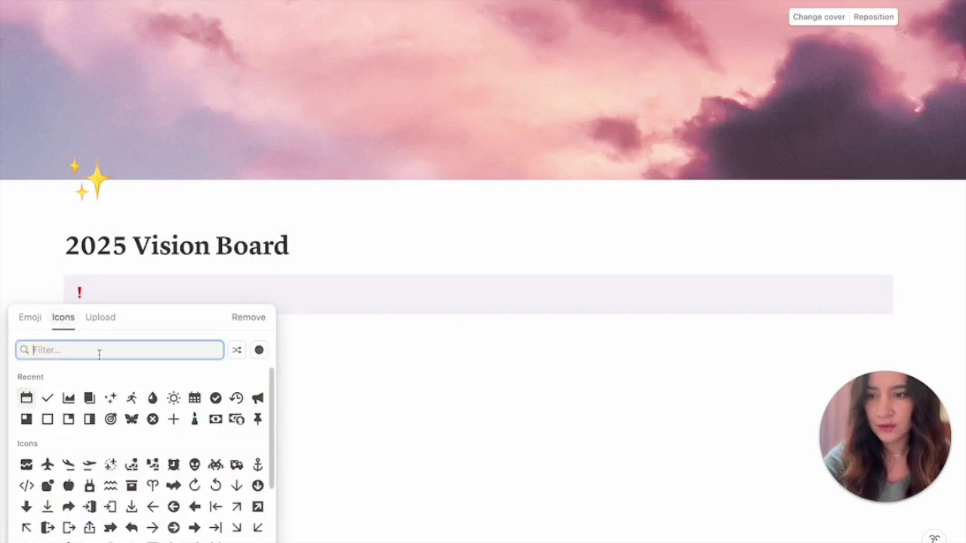
left_click(259, 350)
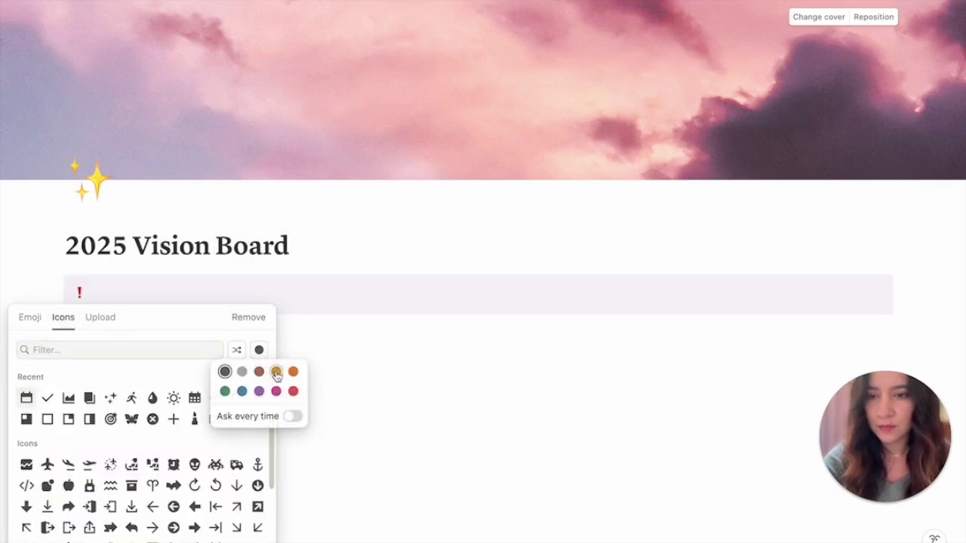
left_click(276, 373)
left_click(132, 419)
Step: Write "Dream It. Believe It. Achieve It." in bold italics inside the callout
left_click(141, 303)
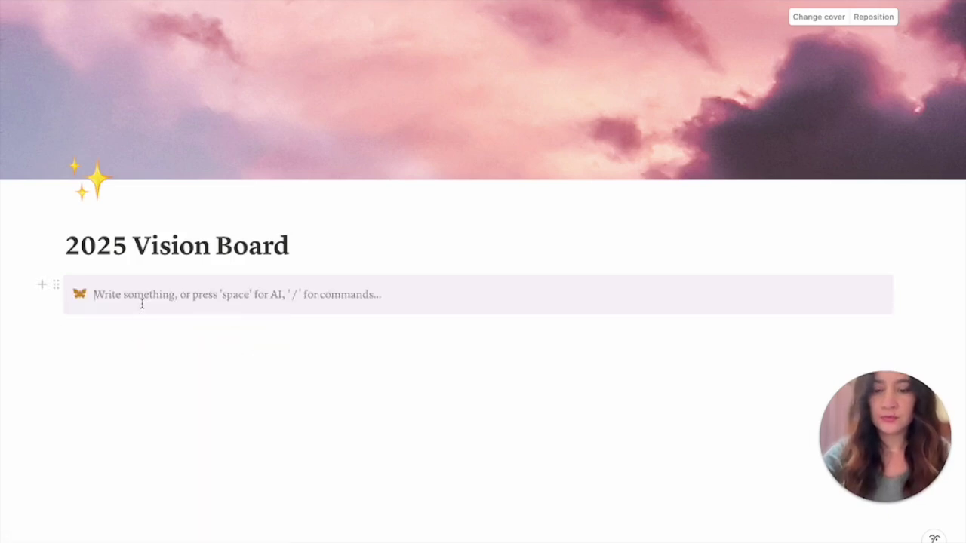
type("Dream It.")
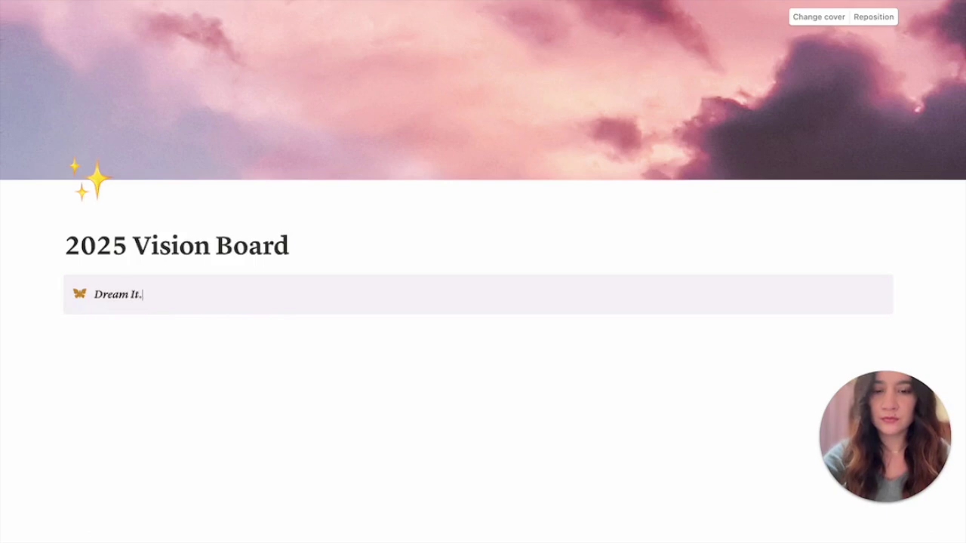
type(" Believe")
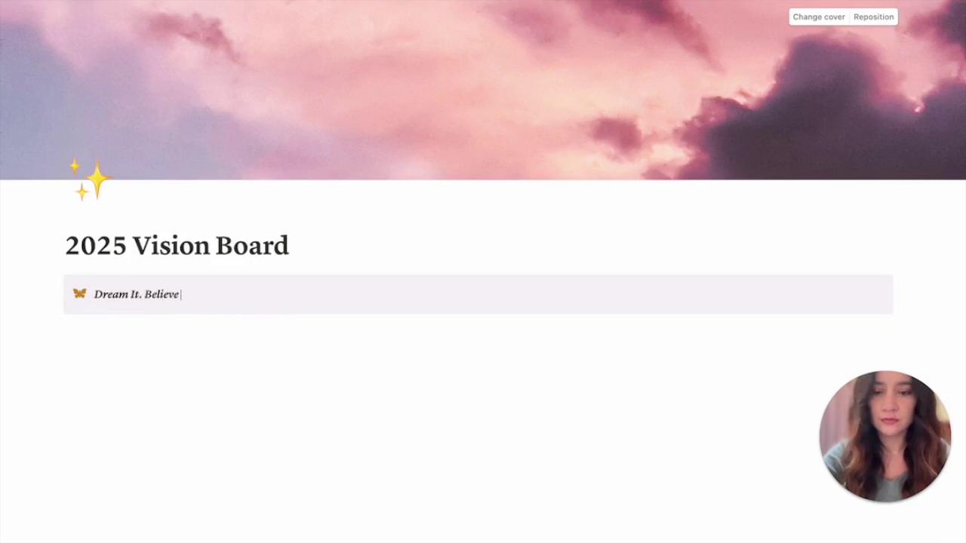
type(" It. Achieve It.")
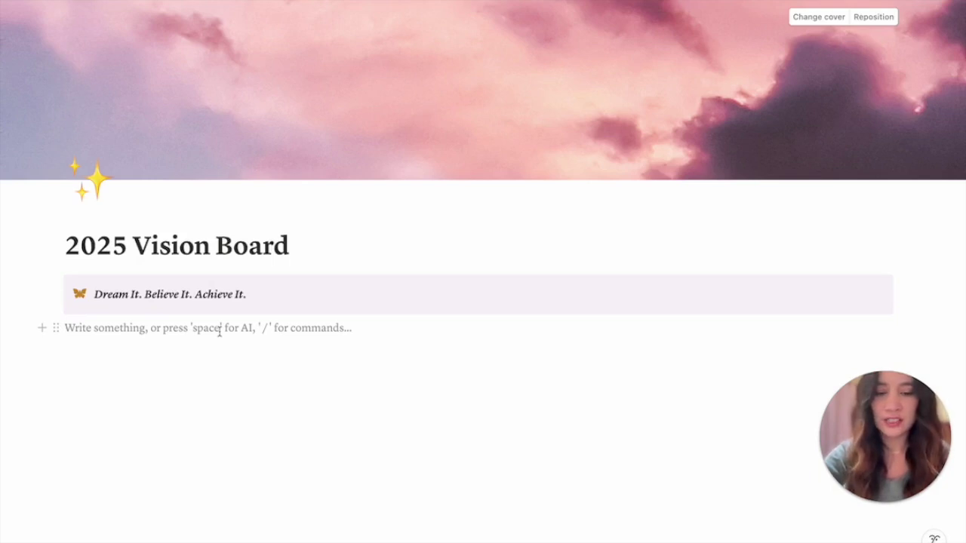
Step: Add an inline database below the callout and title it "2025 Vision Board Goals"
type("/data")
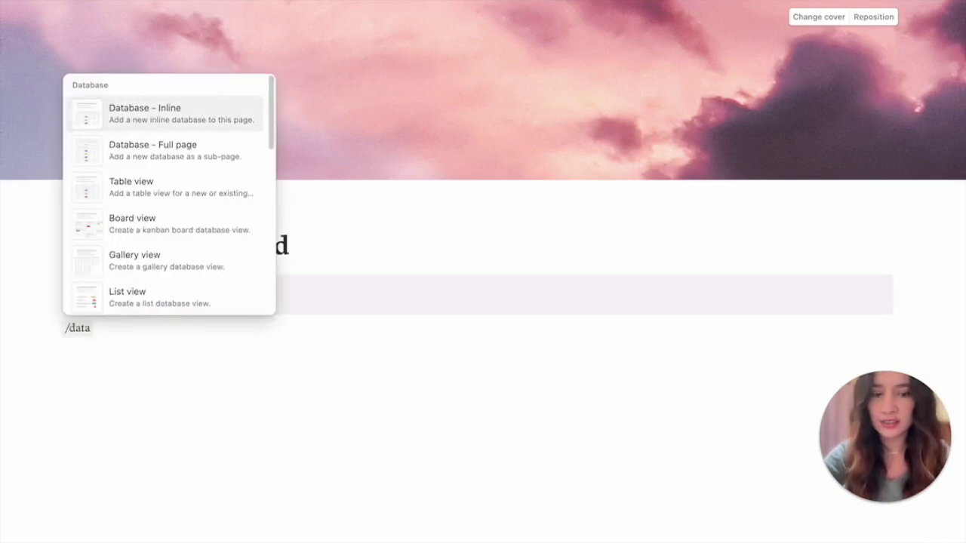
key("Return")
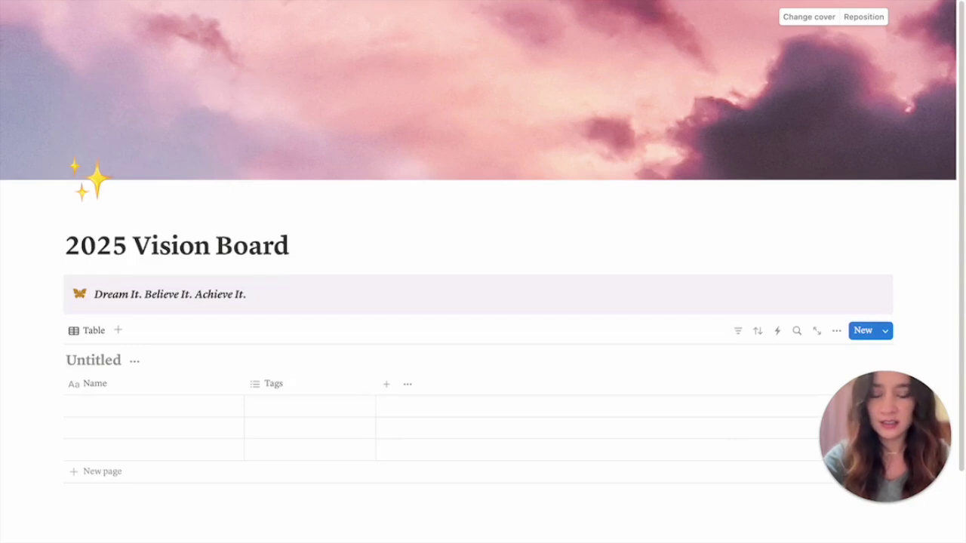
type("2025 Vision Board Goals")
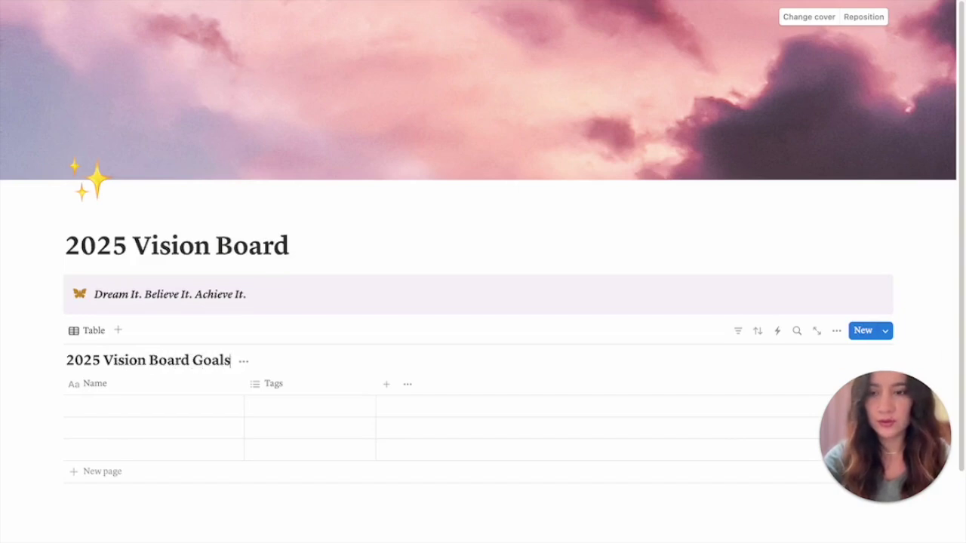
Step: Rename the database's Name property to "Goal"
scroll(218, 331, "down", 2)
left_click(113, 314)
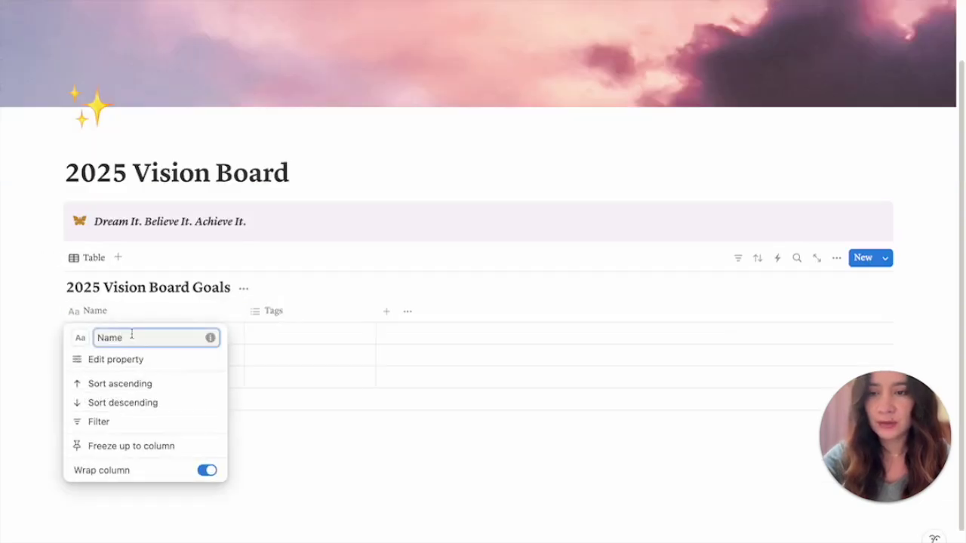
type("Goal")
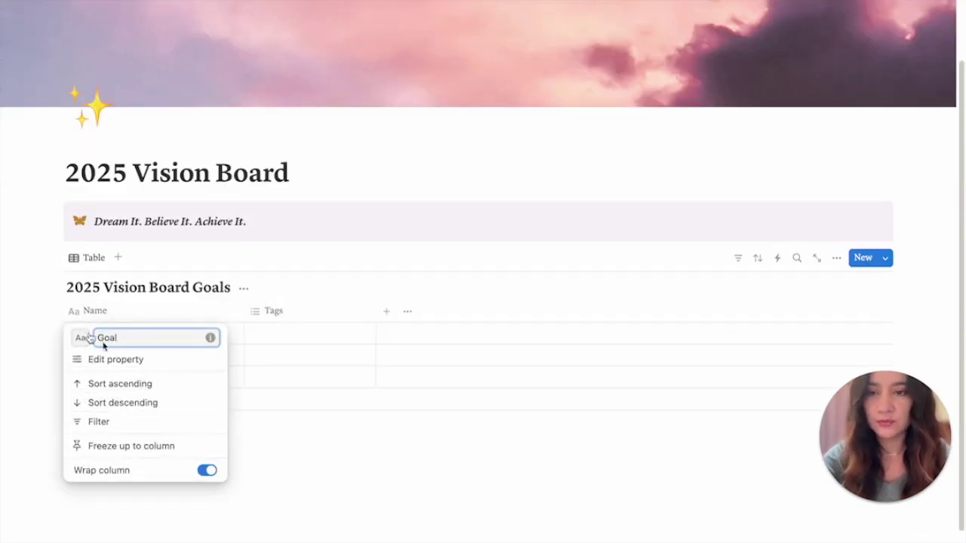
key("Return")
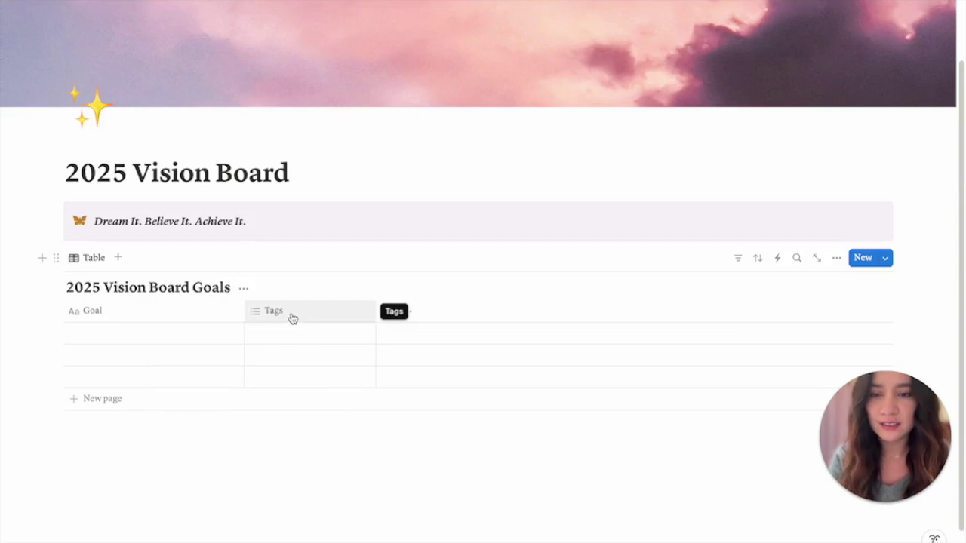
Step: Delete the Tags property from the goals database
left_click(293, 318)
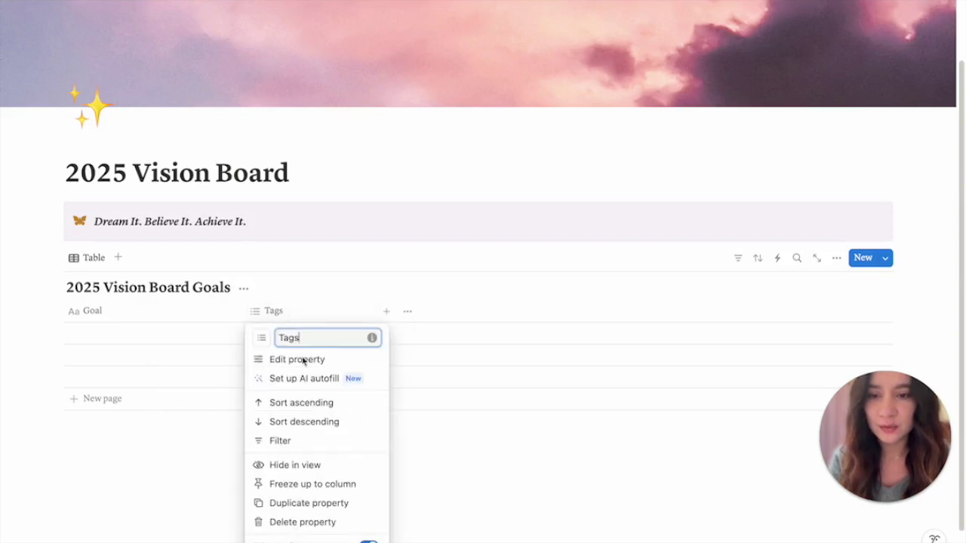
left_click(302, 522)
left_click(459, 280)
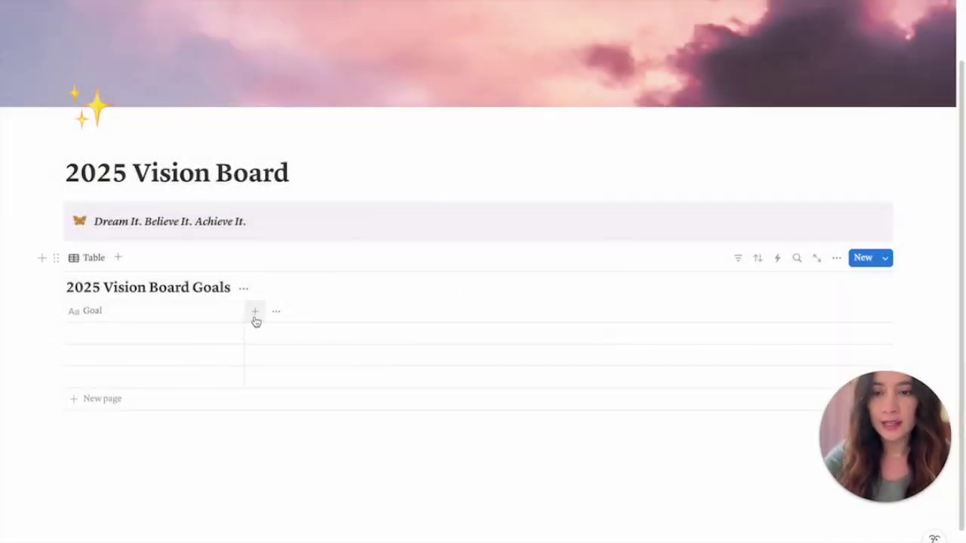
Step: Add a Date property named "Achieve By" to the goals database
left_click(254, 317)
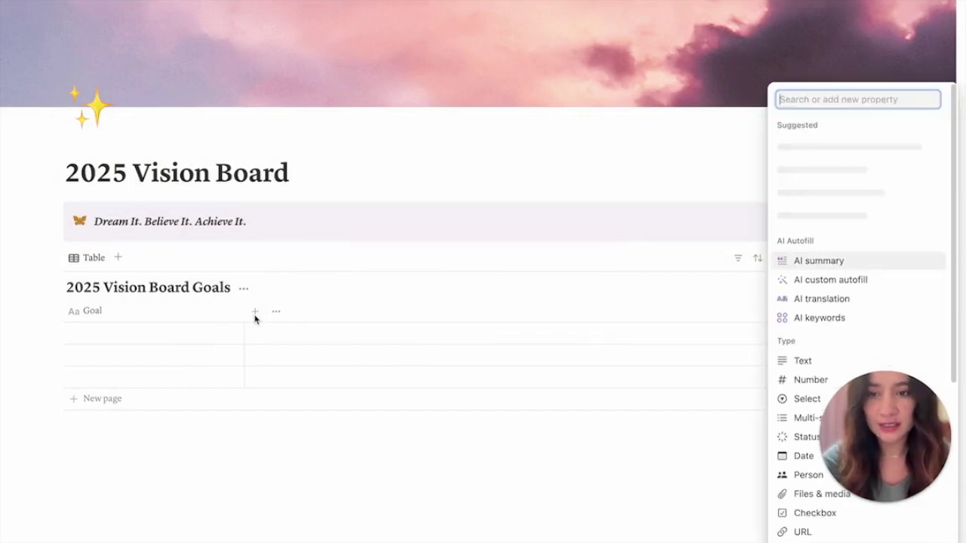
left_click(814, 462)
type("Achieve By")
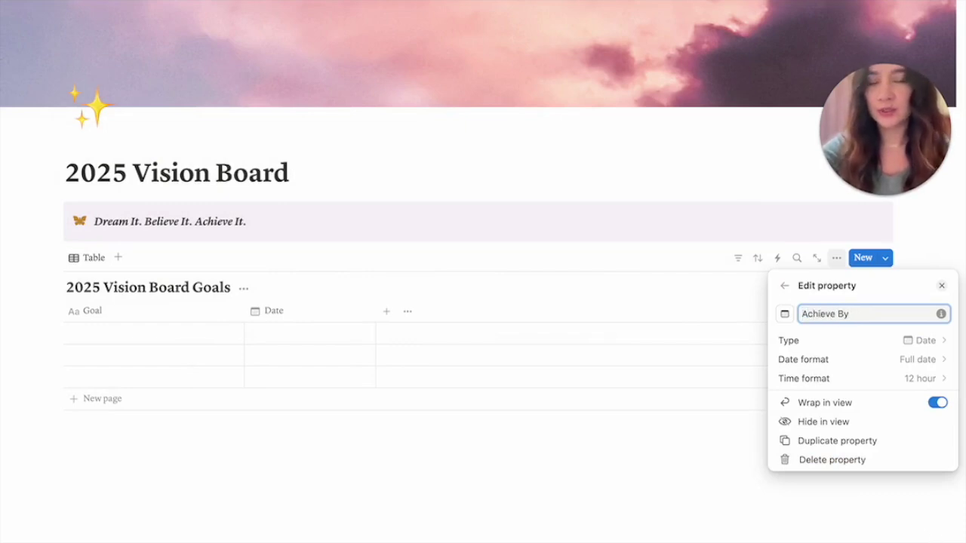
key("Return")
Step: Add a Select property named "Quarter" after Achieve By
scroll(355, 324, "down", 1)
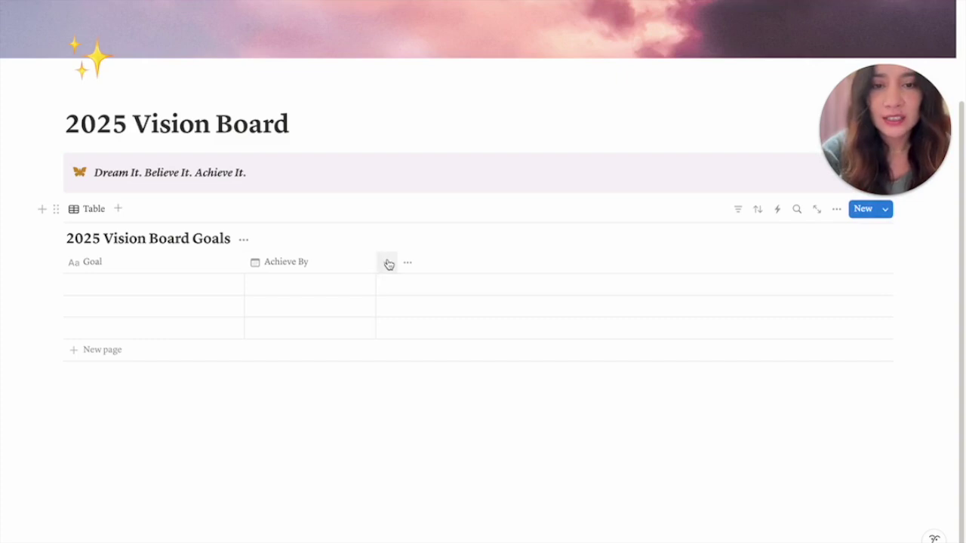
left_click(387, 263)
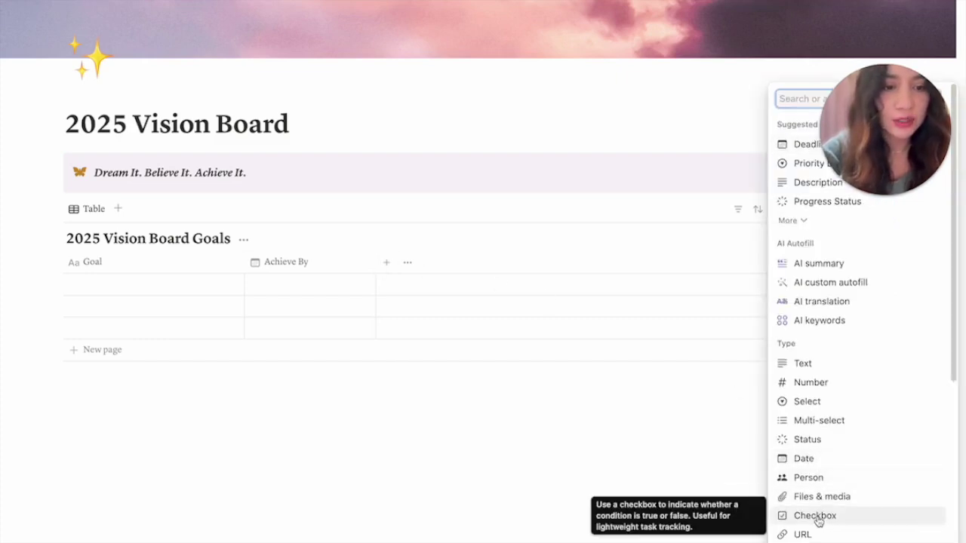
scroll(815, 471, "down", 2)
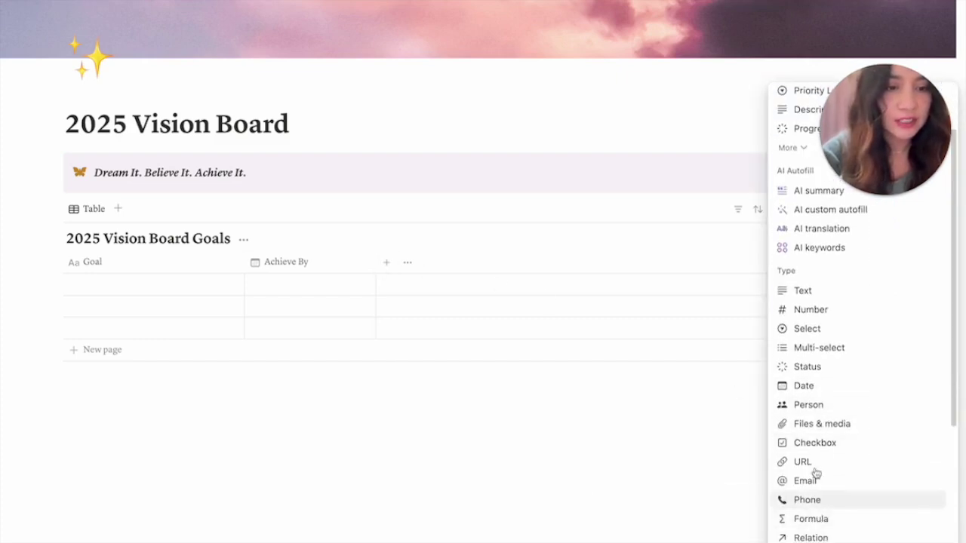
left_click(826, 329)
type("Quarter")
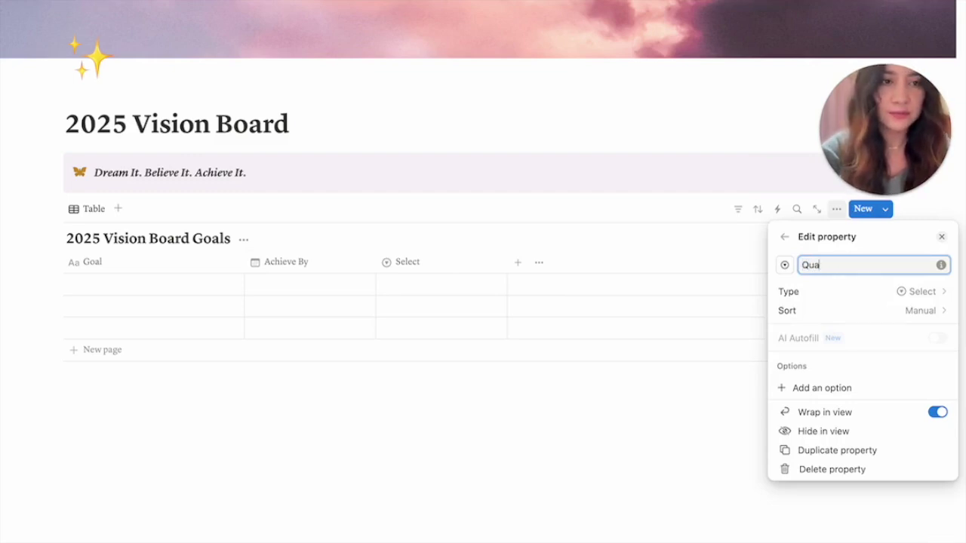
Step: Create the options Q1, Q2, Q3 and Q4 for the Quarter property
left_click(821, 388)
type("Q1")
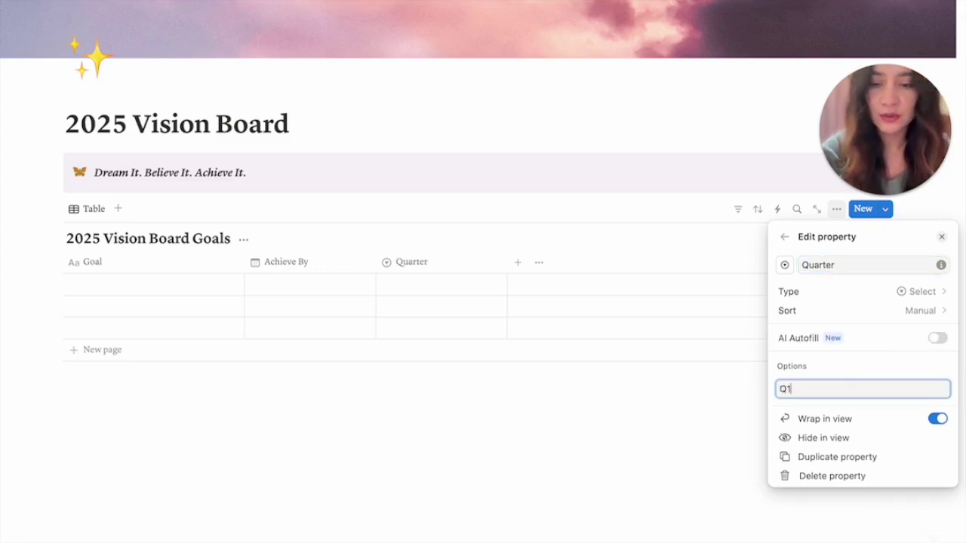
key("Return")
type("Q2")
key("Return")
type("Q3")
key("Return")
type("Q4")
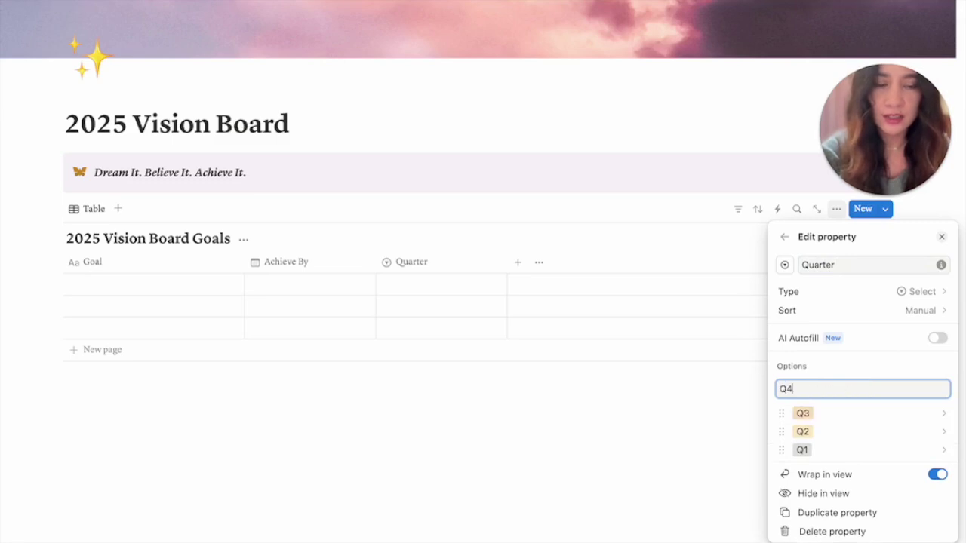
key("Return")
left_click(611, 454)
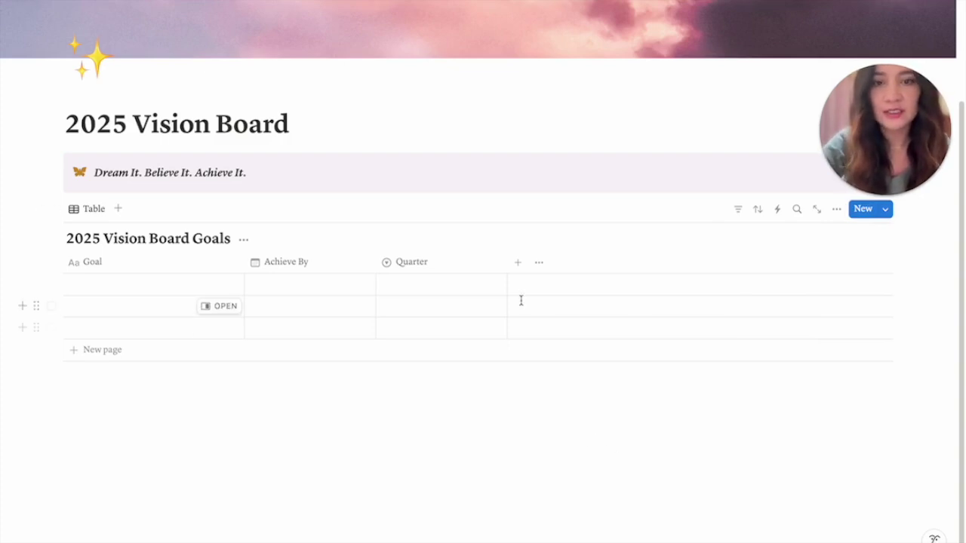
Step: Add a Select property named "Category" after Quarter
left_click(519, 266)
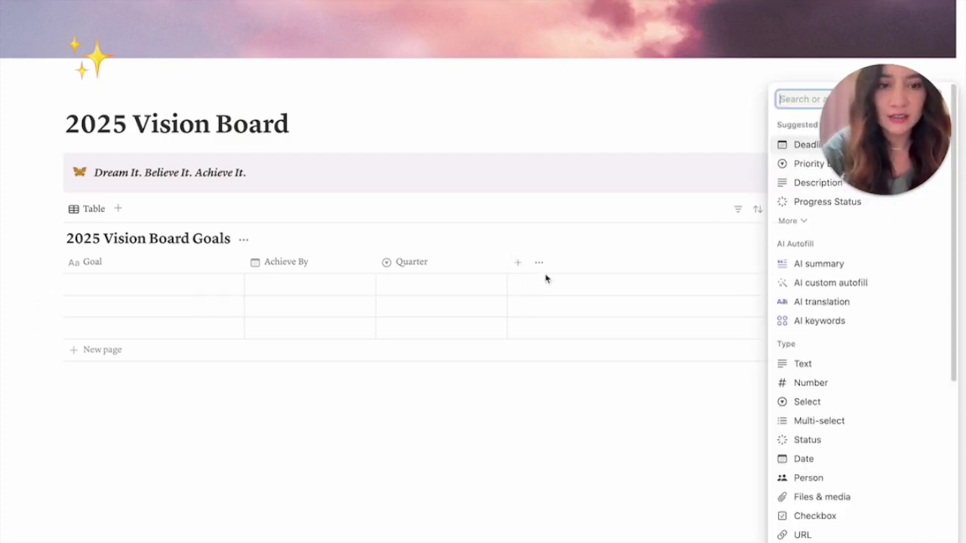
left_click(841, 400)
type("Category")
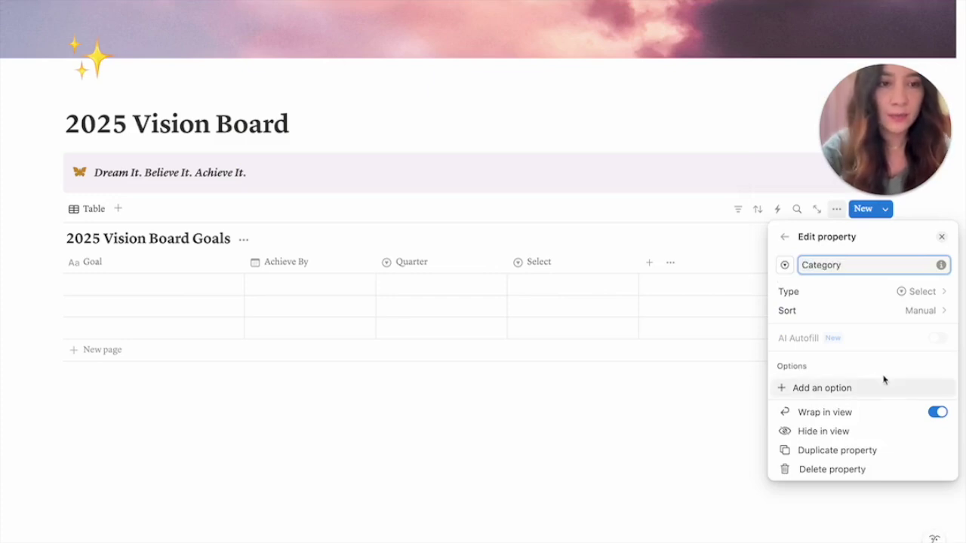
Step: Create the options Business, Travel, Personal and Fitness for the Category property
left_click(805, 389)
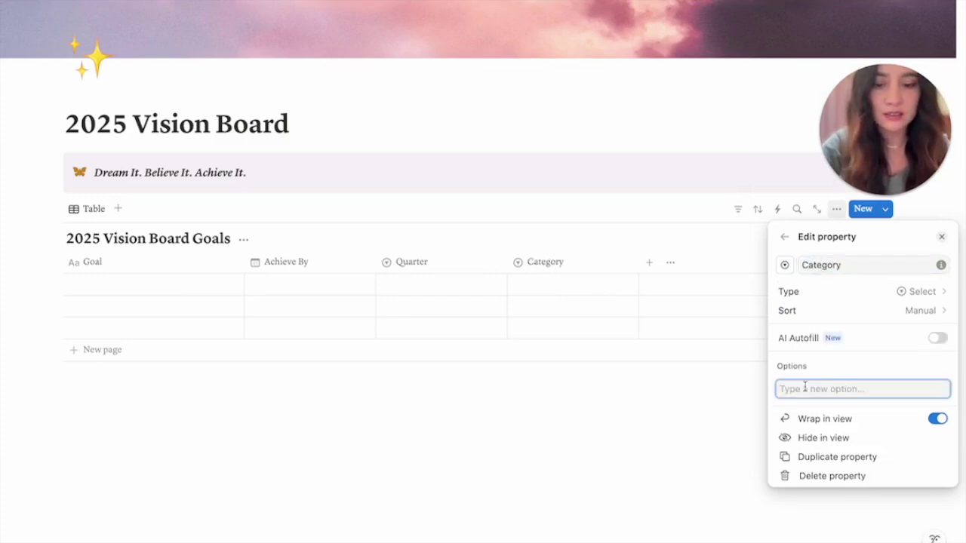
type("Business")
key("Return")
type("Travel")
key("Return")
type("Personal")
key("Return")
type("Fitness")
key("Return")
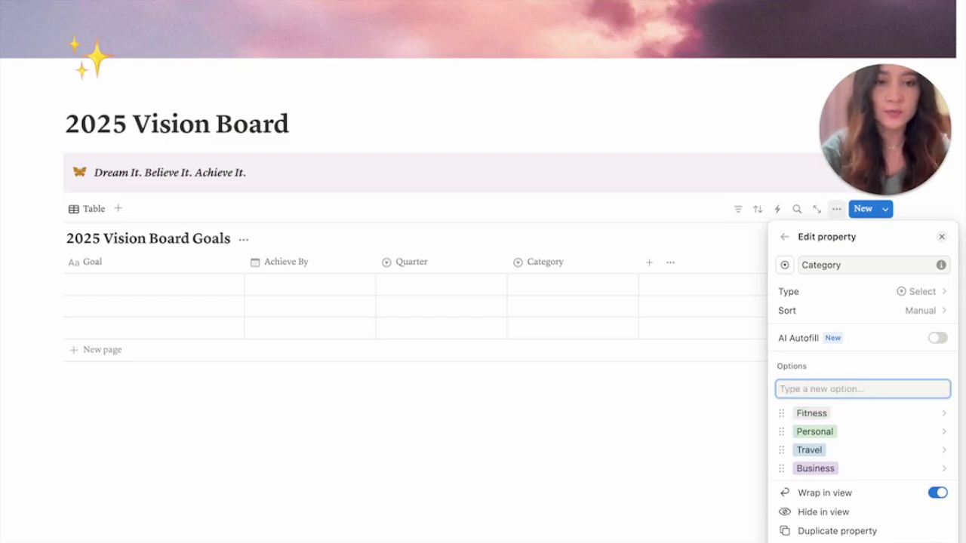
left_click(608, 462)
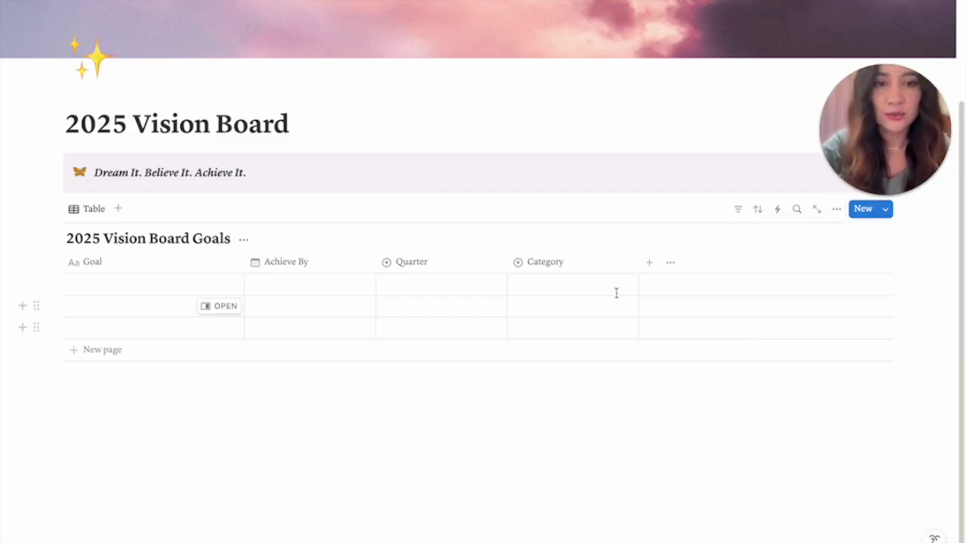
Step: Add a Checkbox property named "Done" and narrow its column to the width of the checkbox
left_click(649, 268)
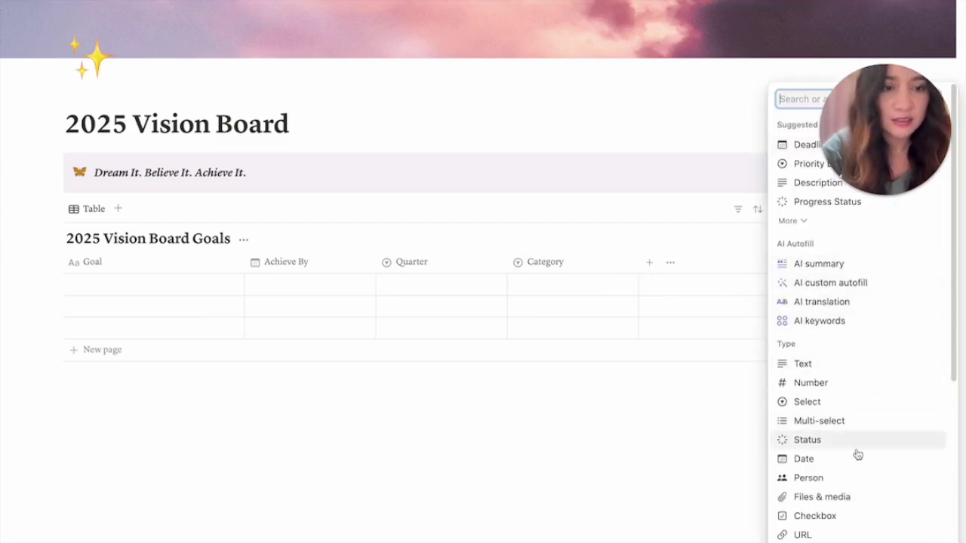
left_click(820, 516)
type("Done")
left_click(815, 433)
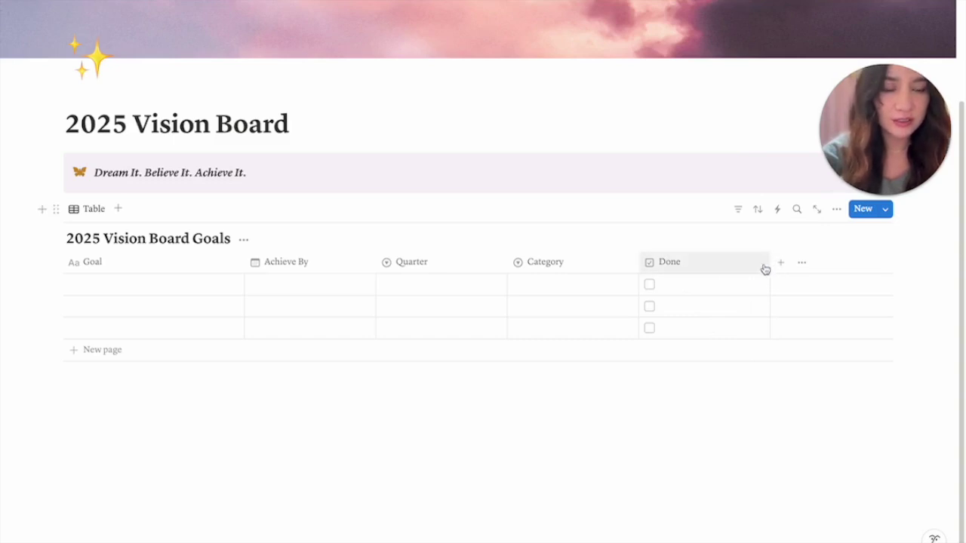
left_click_drag(770, 262, 648, 265)
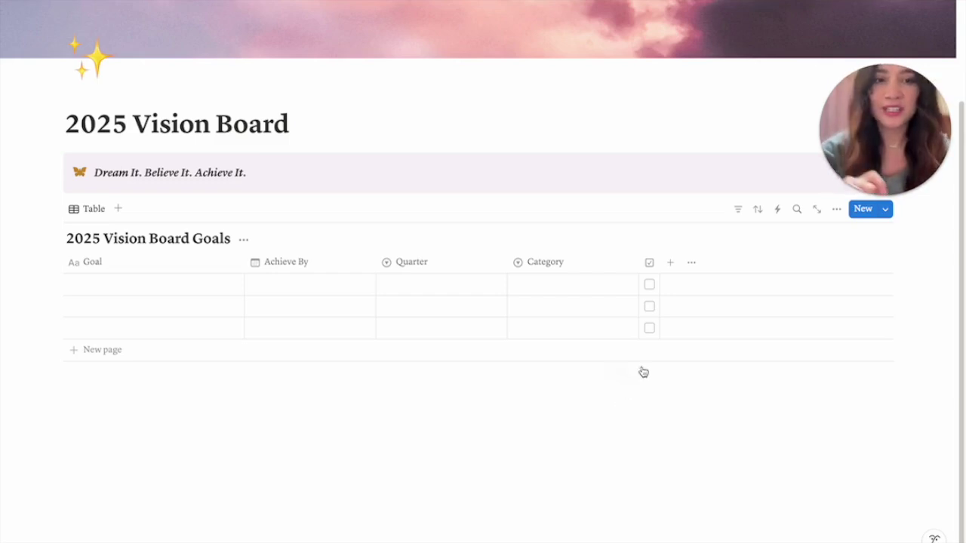
Step: Add a Formula property named "Days Remaining" after the Done checkbox
left_click(671, 262)
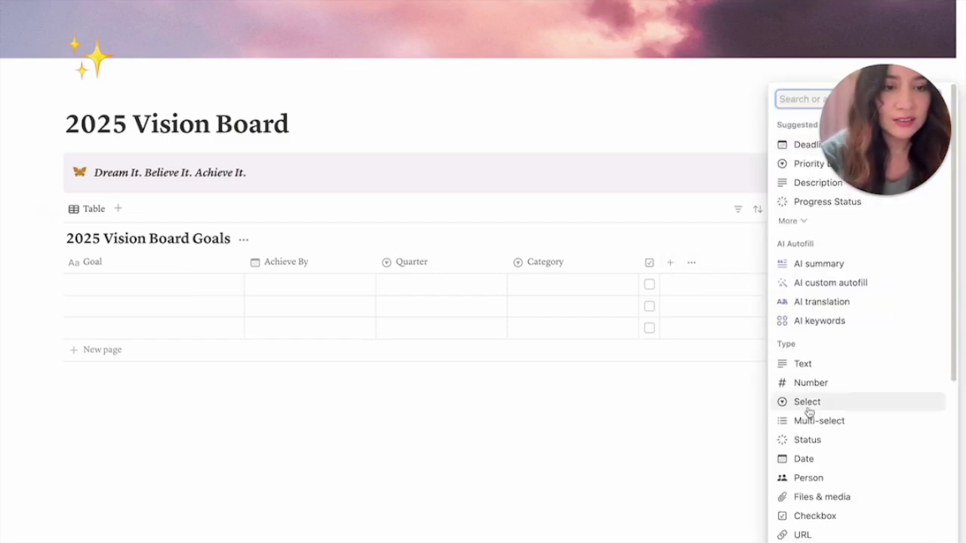
scroll(815, 460, "down", 2)
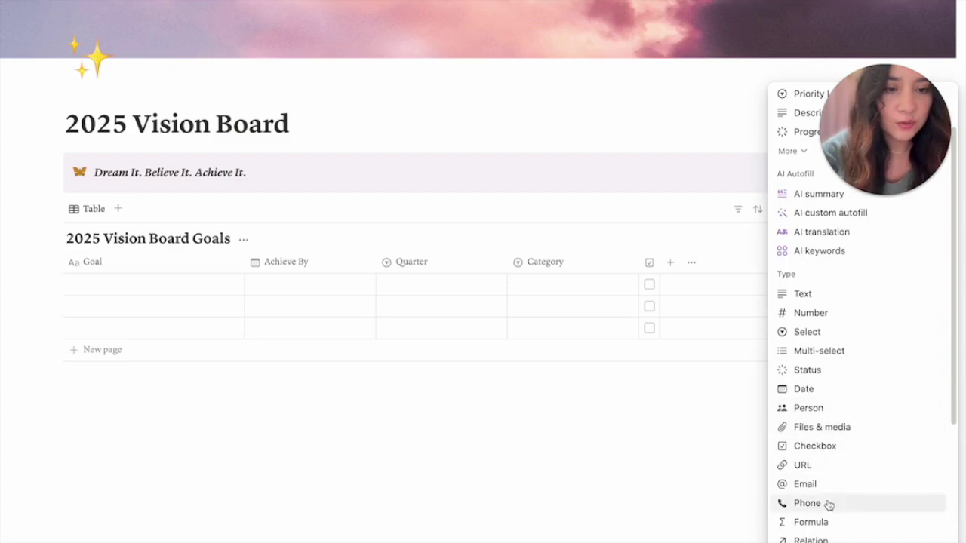
left_click(816, 522)
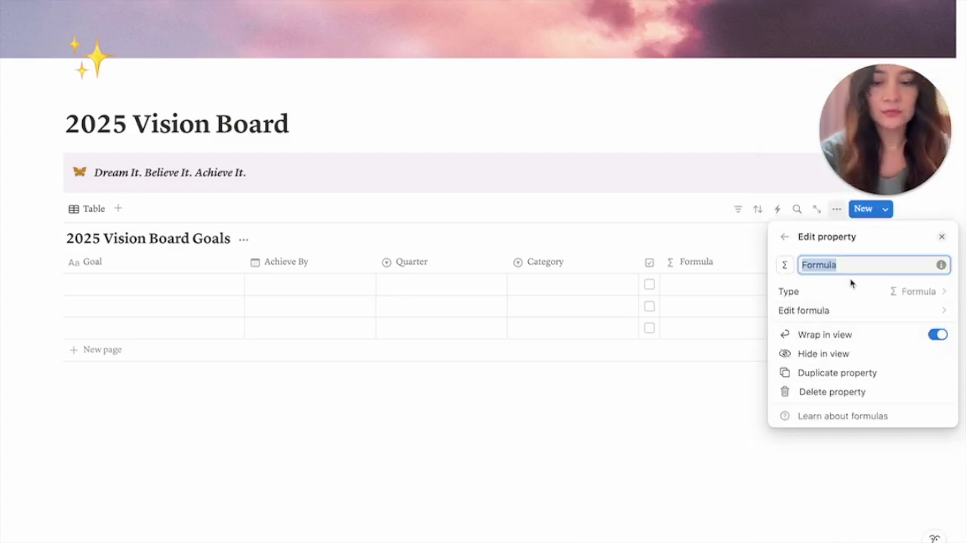
type("Days Remaining")
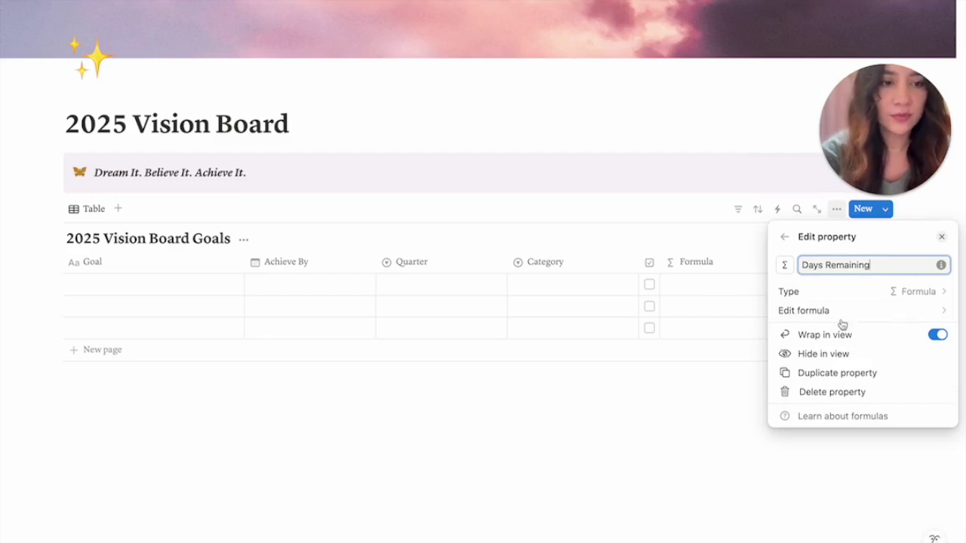
Step: Paste the lets() formula using Achieve By and Done into Days Remaining, complete it with a closing parenthesis after "format", and save it
left_click(819, 312)
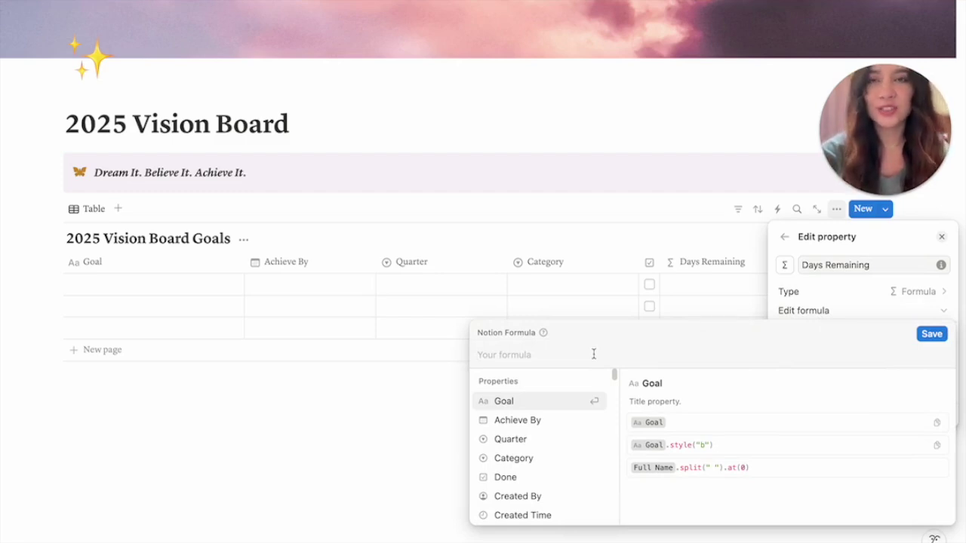
key("ctrl+v")
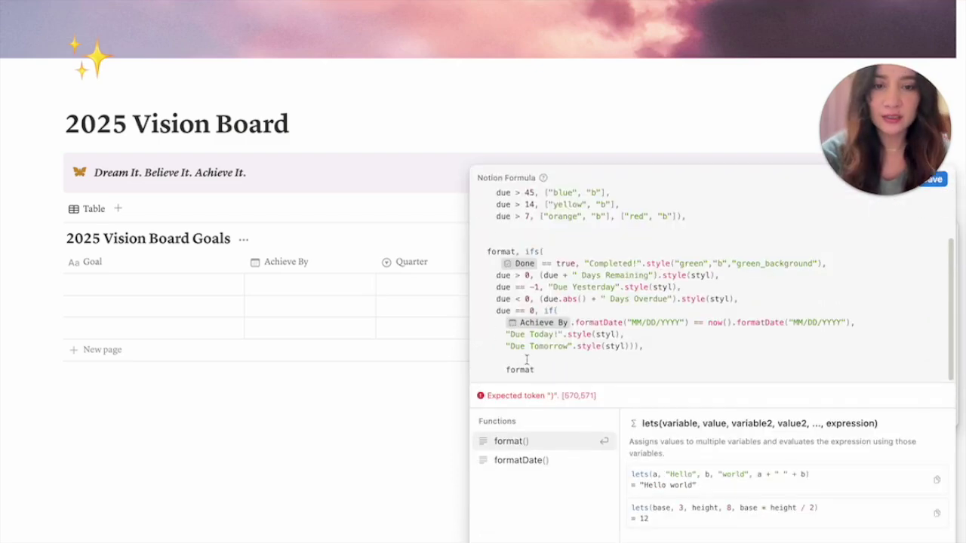
type(")")
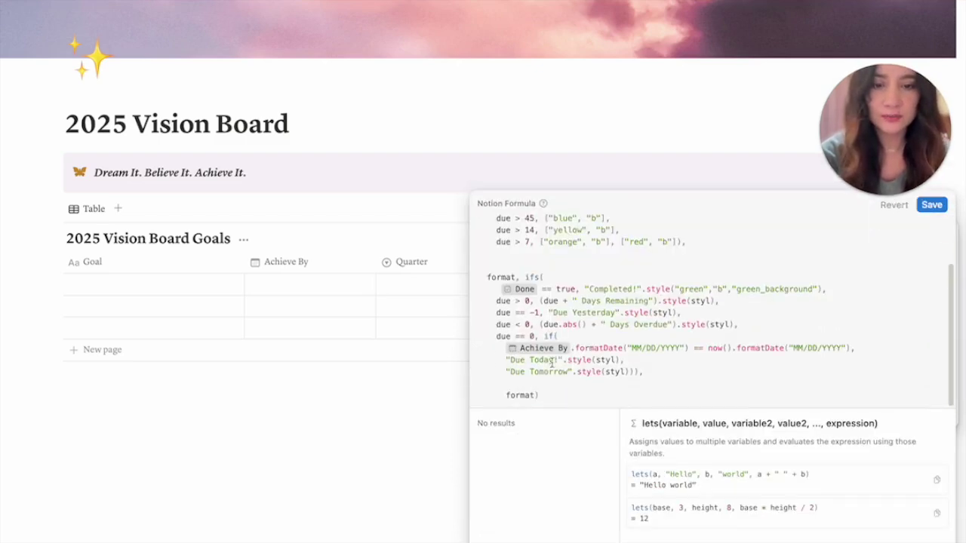
scroll(609, 260, "up", 3)
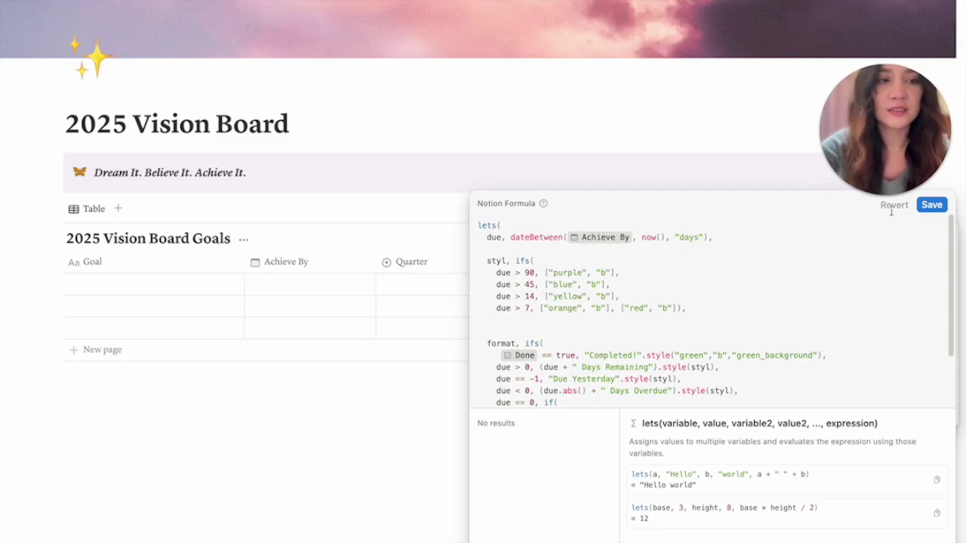
left_click(932, 210)
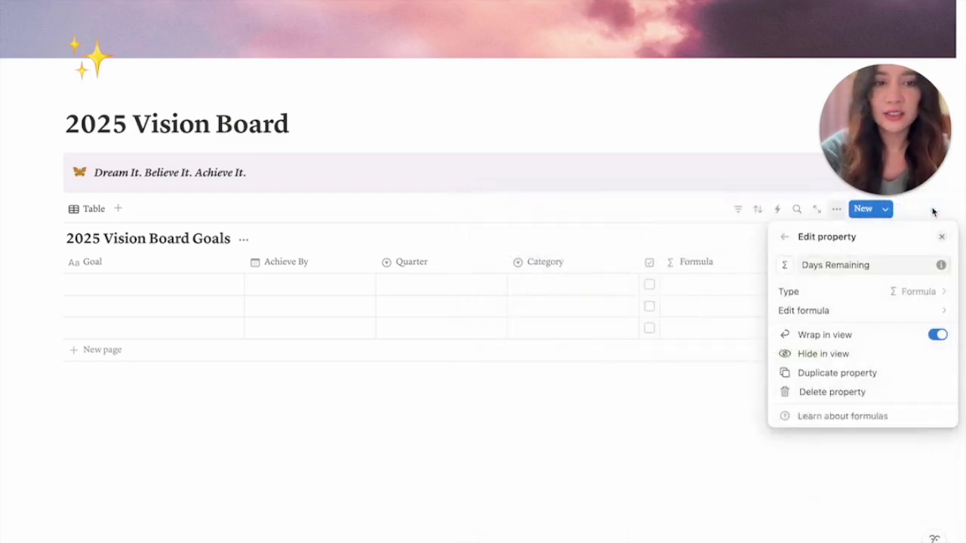
left_click(440, 419)
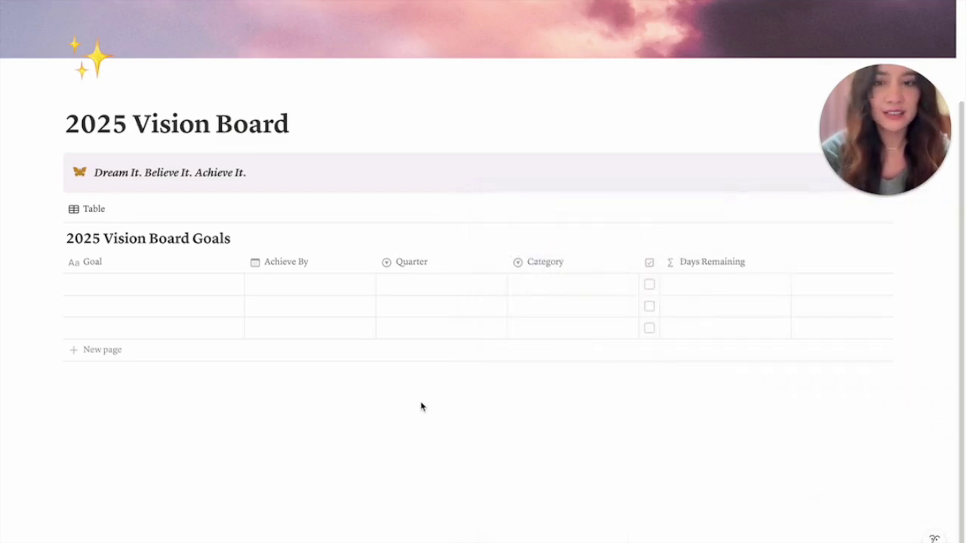
Step: Enter "Solo travel to France" as the goal in the first row
left_click(147, 286)
type("Solo travel to")
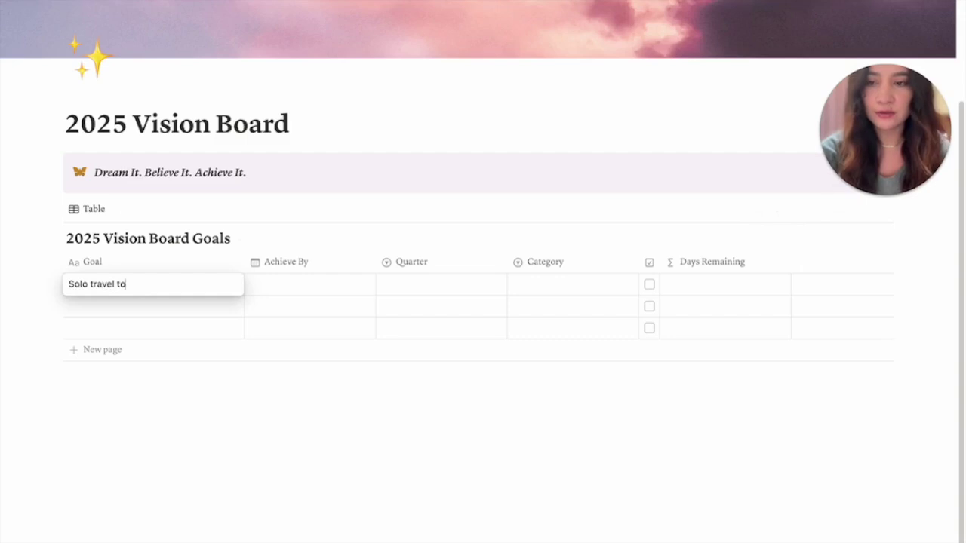
type(" France")
key("Tab")
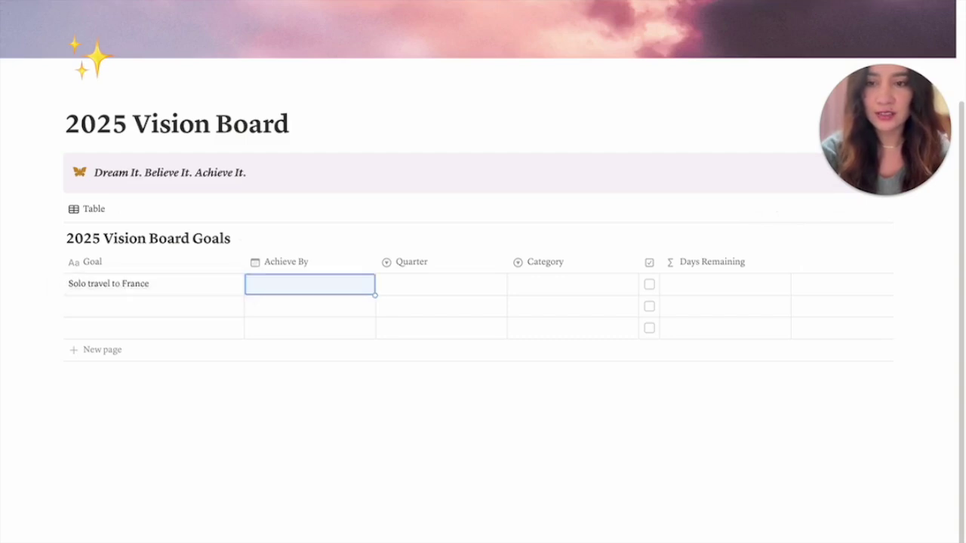
Step: Set the Achieve By date of the France travel goal to March 21, 2025
left_click(289, 284)
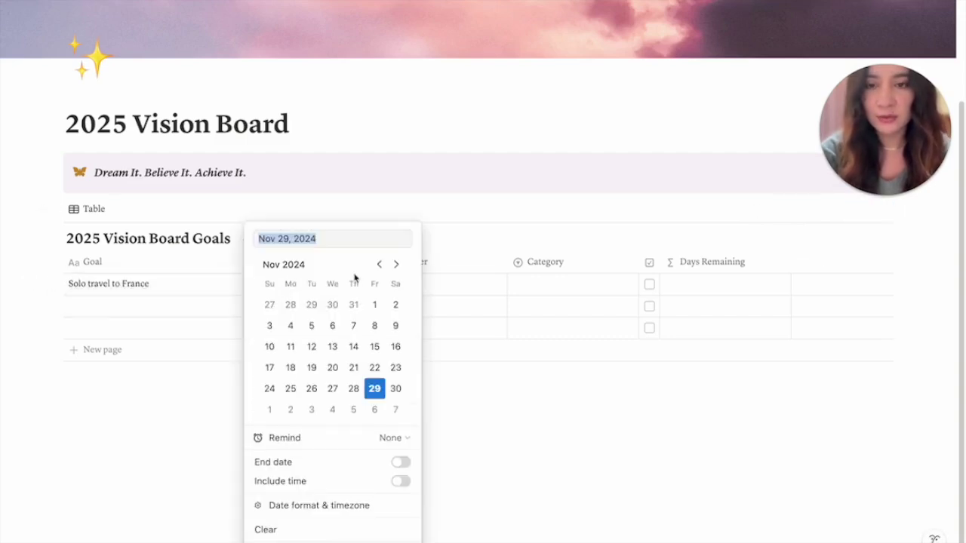
left_click(395, 264)
left_click(395, 264)
left_click(395, 264)
left_click(395, 264)
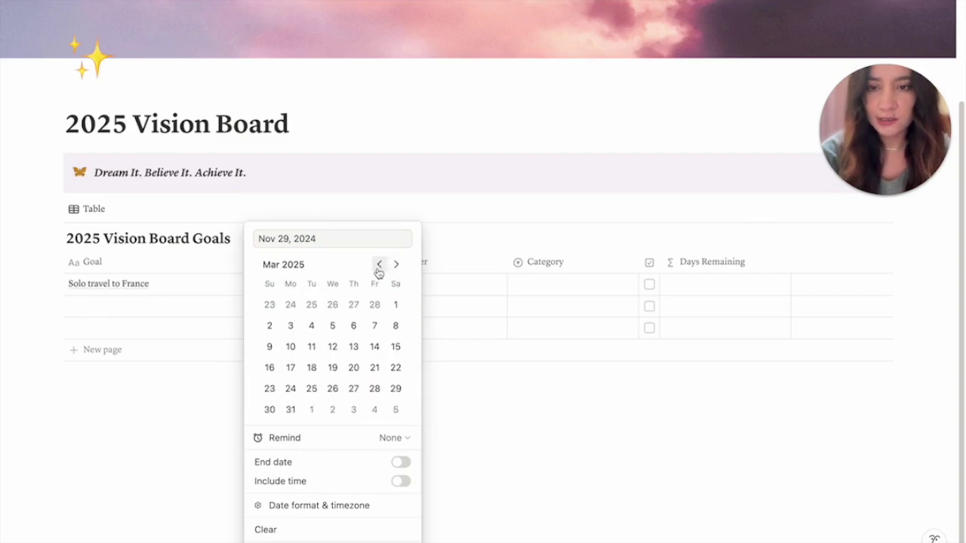
left_click(374, 369)
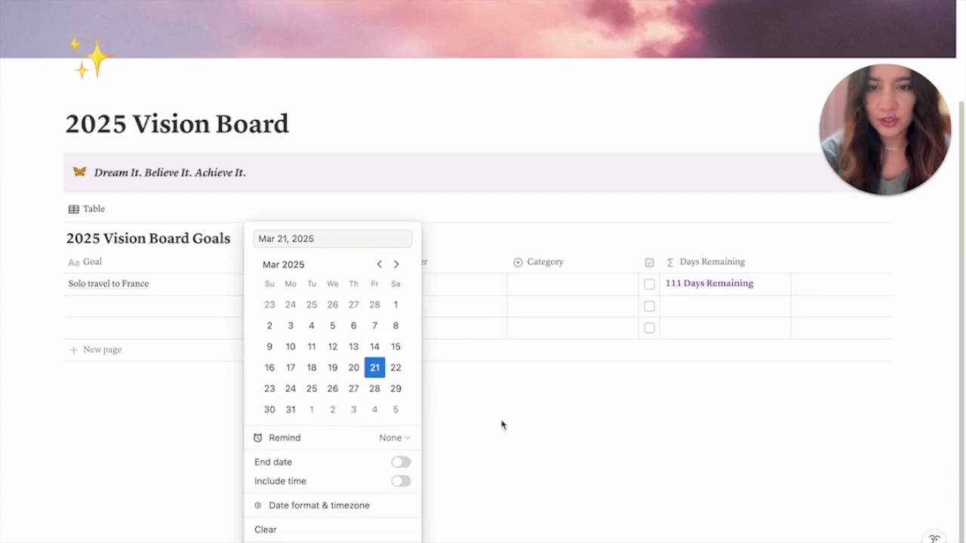
left_click(490, 368)
Step: Set the France travel goal's Quarter to Q1 and its Category to Travel
left_click(453, 285)
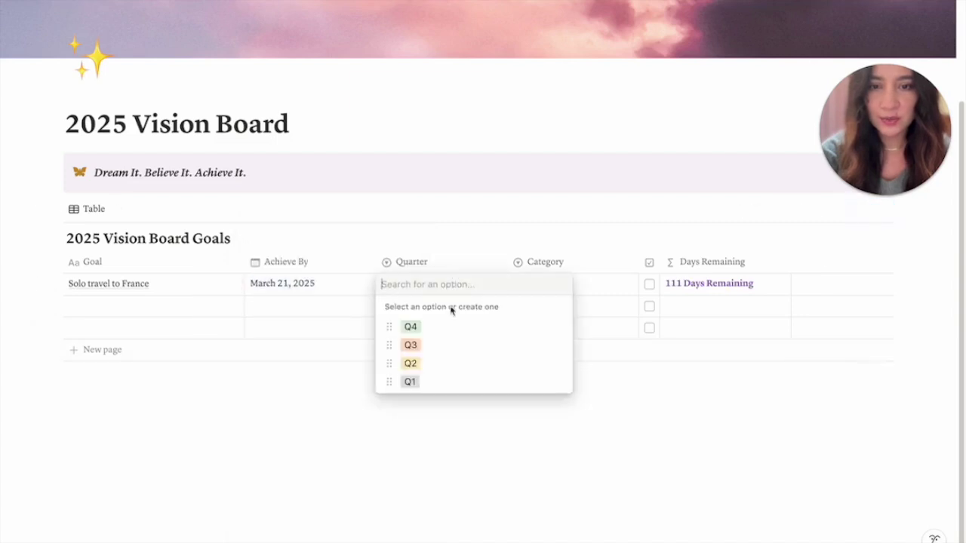
left_click(446, 387)
left_click(581, 289)
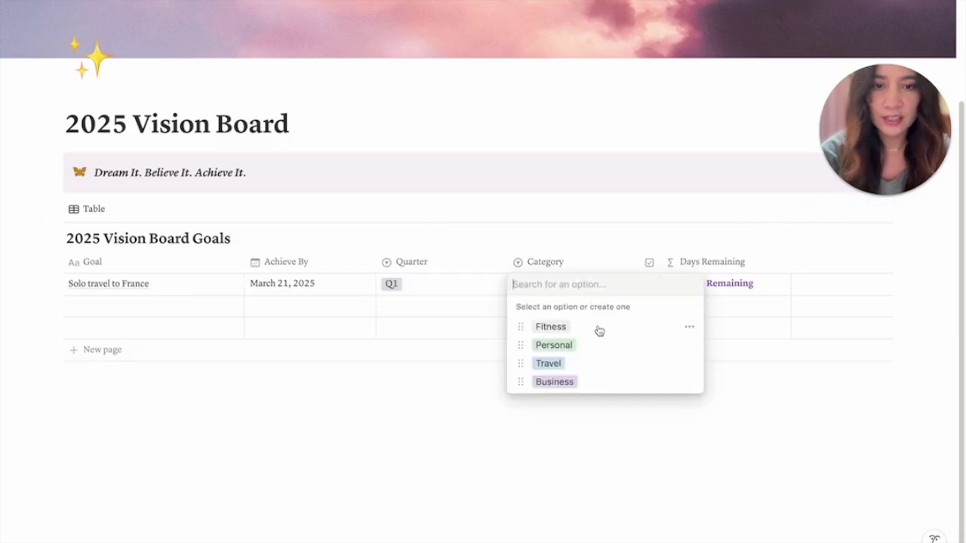
left_click(587, 364)
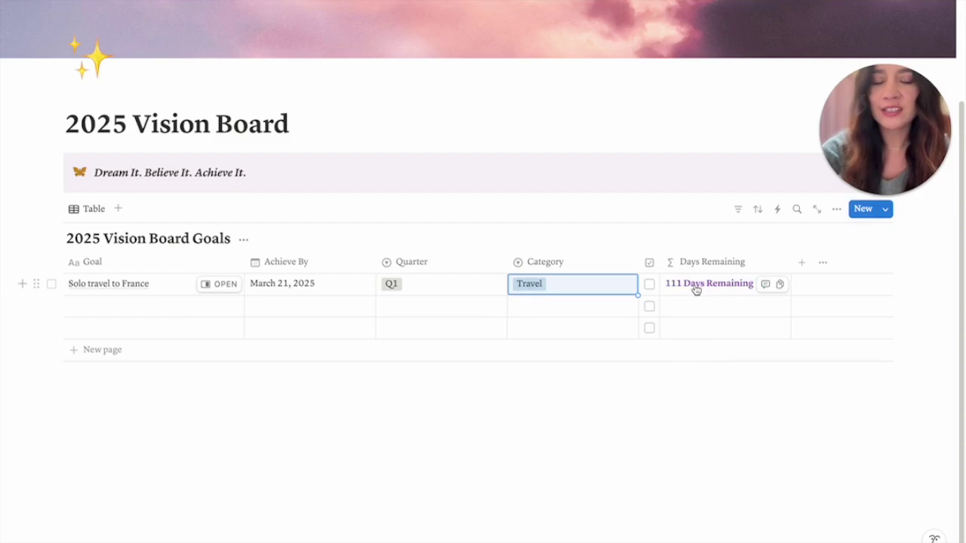
left_click(699, 408)
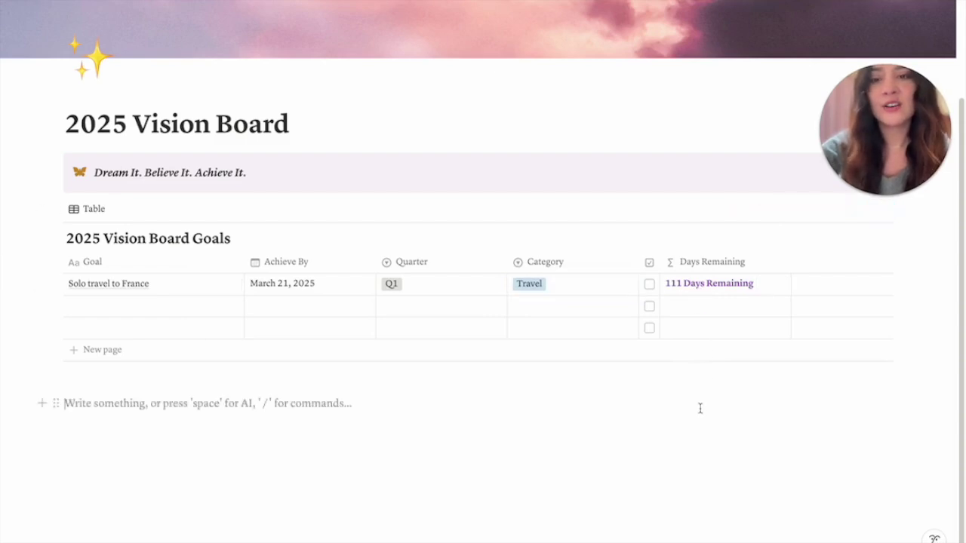
Step: Add an "On day of event (9:00 AM)" reminder to the France travel goal's Achieve By date
left_click(299, 285)
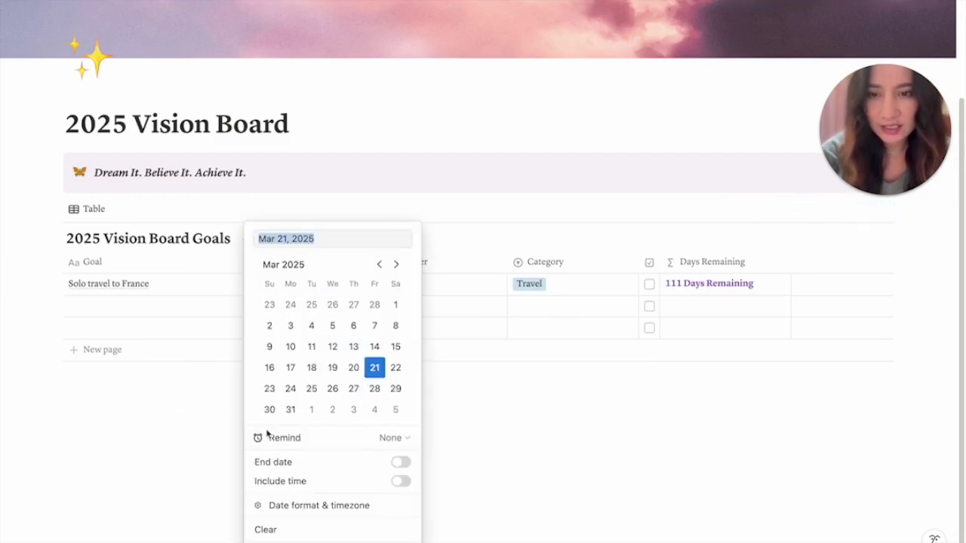
left_click(392, 439)
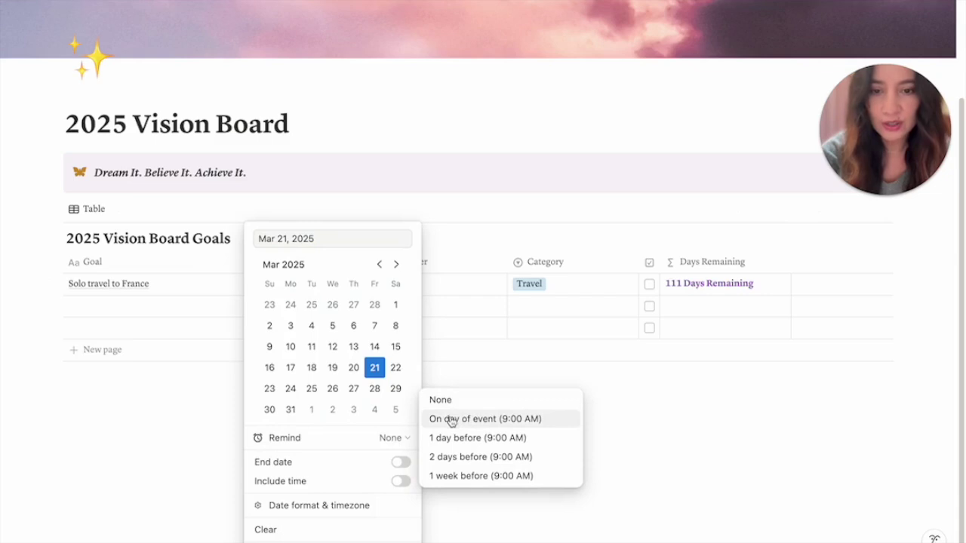
left_click(478, 420)
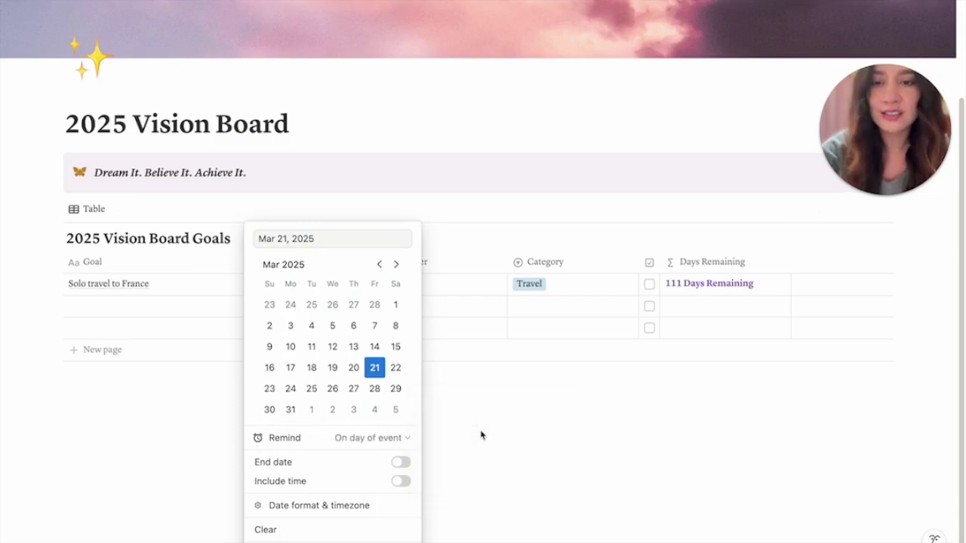
left_click(479, 431)
left_click(480, 447)
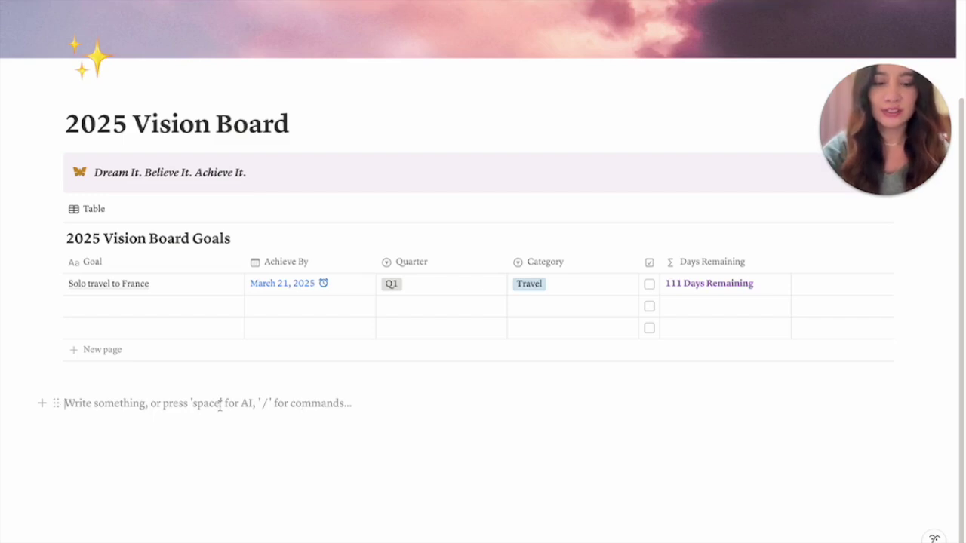
Step: Insert an inline database below the goals table and title it "Vision Board Tasks"
type("/dt")
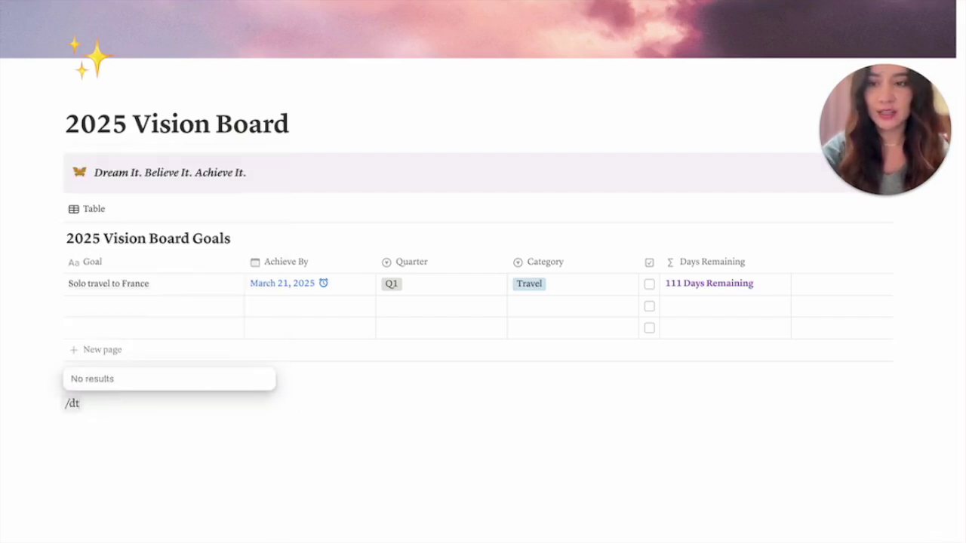
key("BackSpace")
type("ata")
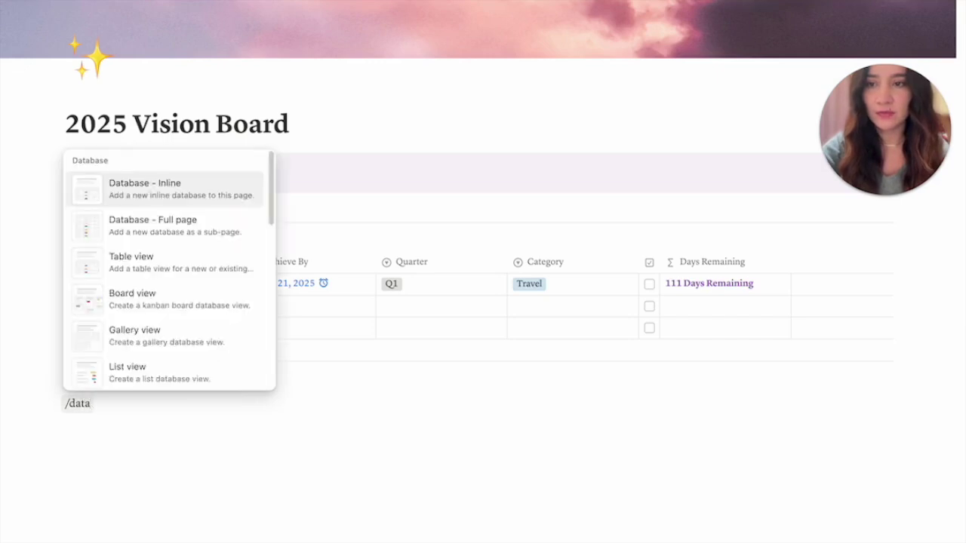
key("Return")
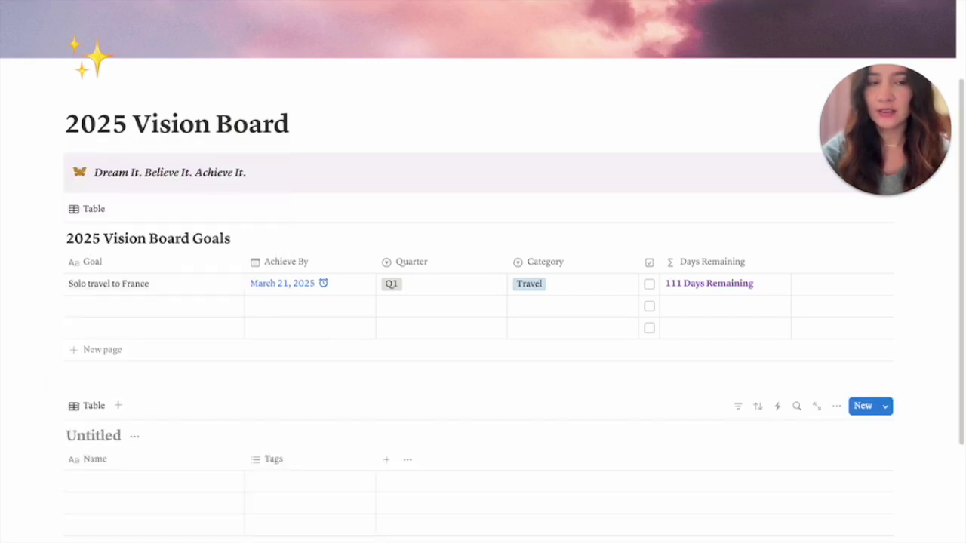
scroll(204, 405, "down", 1)
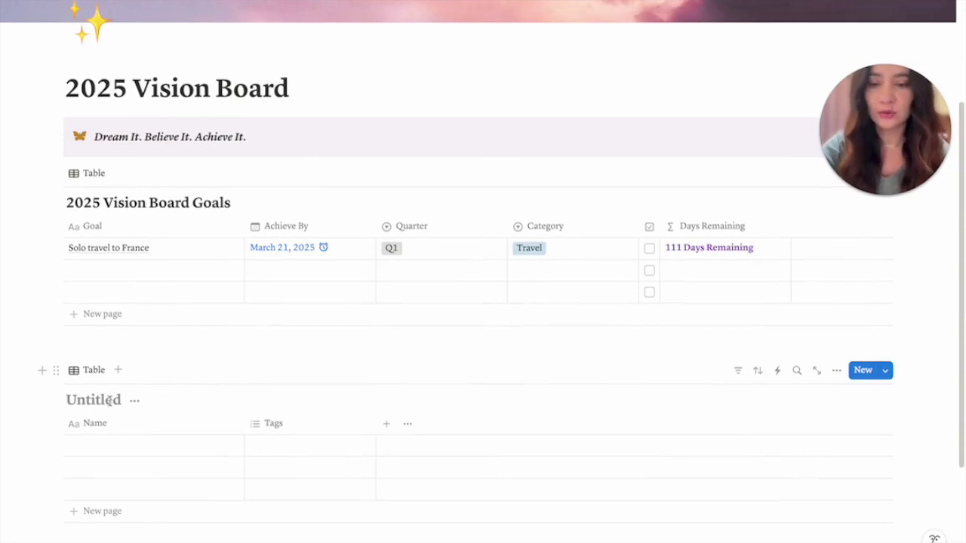
type("Vision Boa")
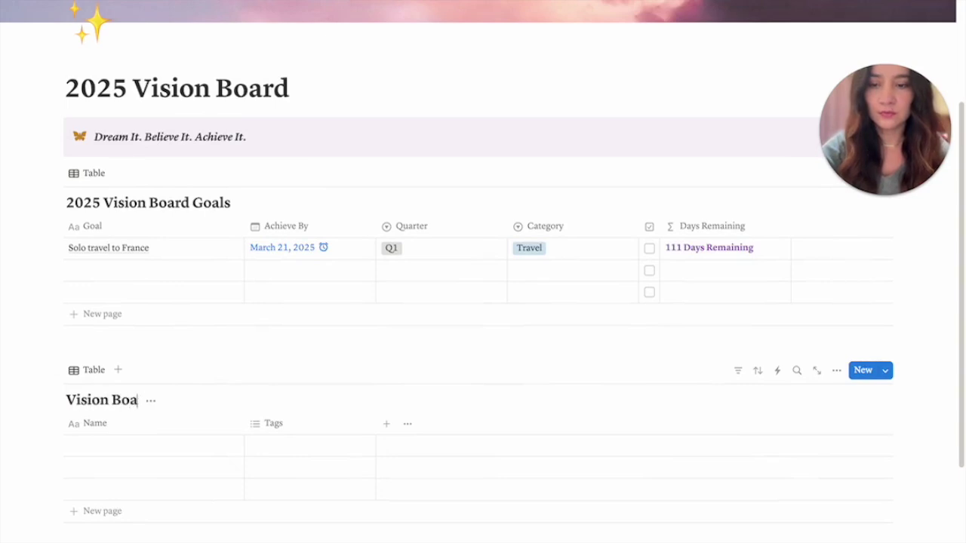
type("rd Tasks")
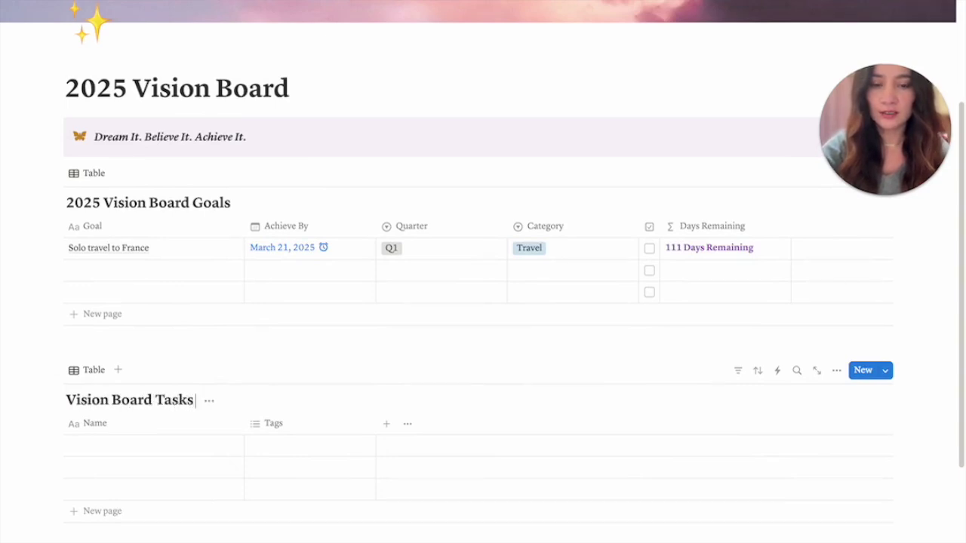
Step: In Vision Board Tasks, rename the Name property to "Task" and delete the Tags property
left_click(94, 424)
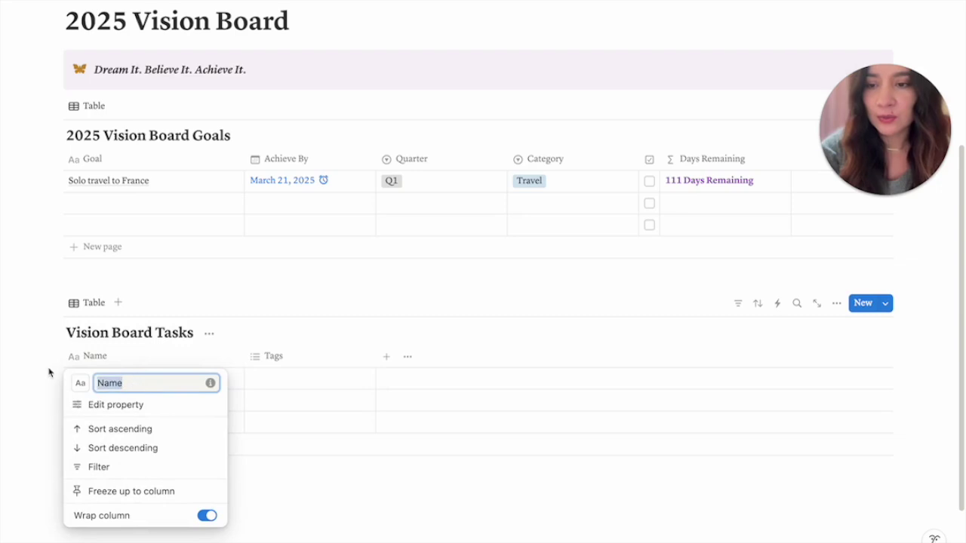
type("Taks")
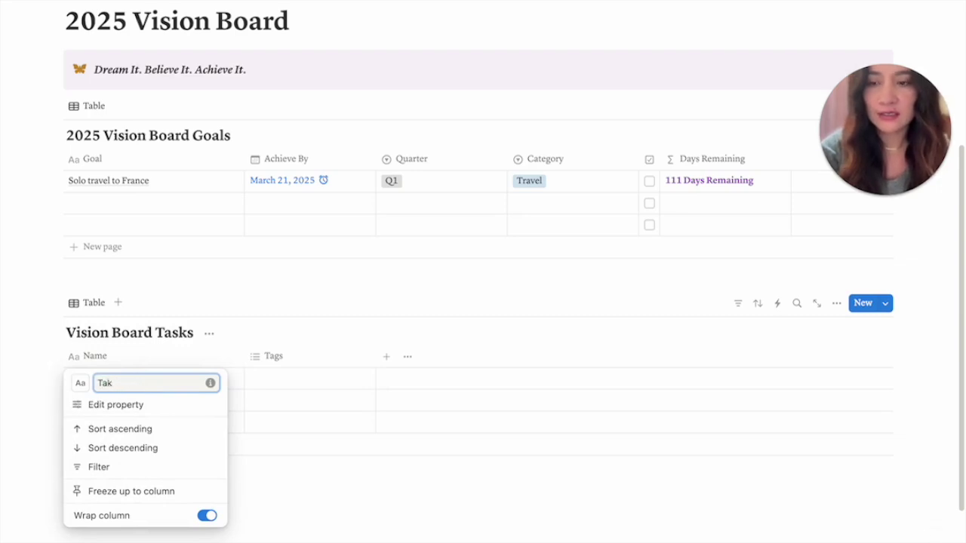
left_click(289, 353)
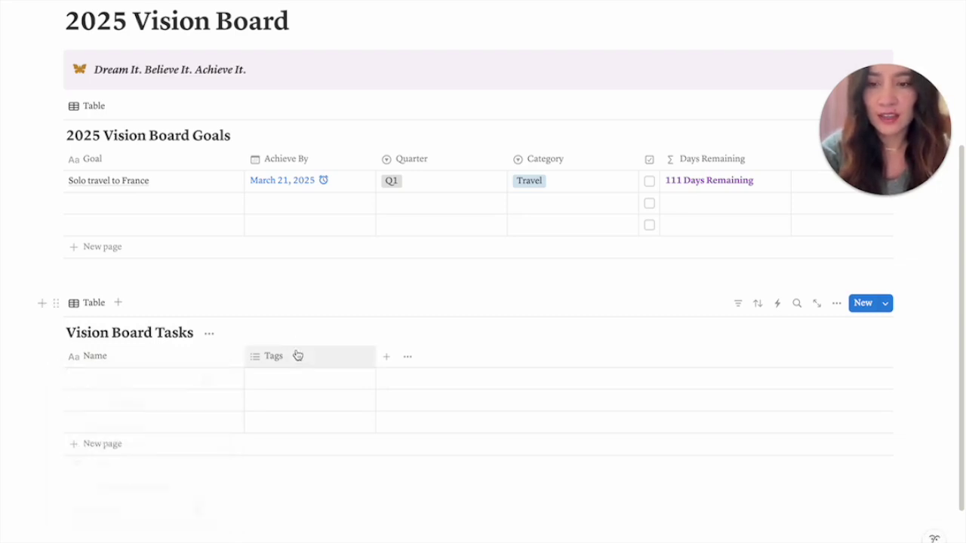
left_click(280, 359)
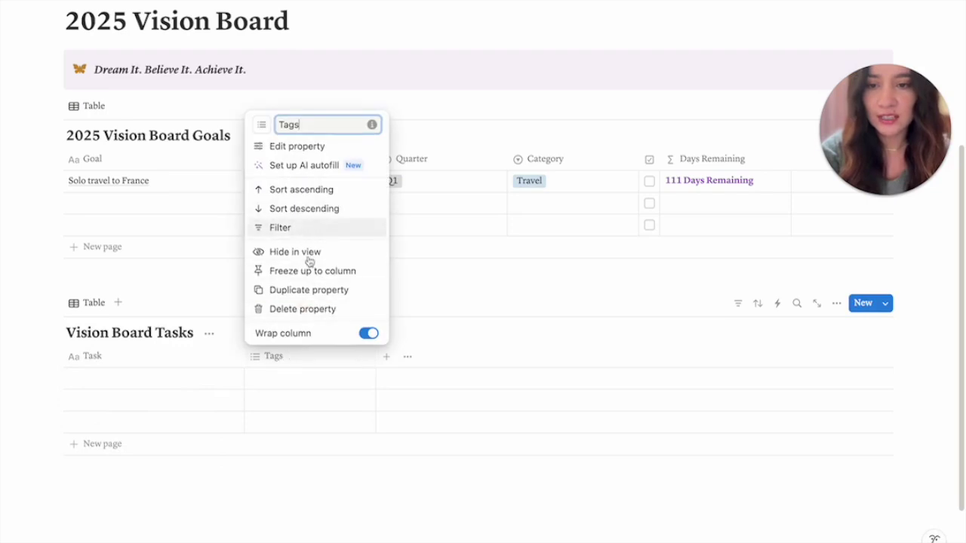
left_click(302, 308)
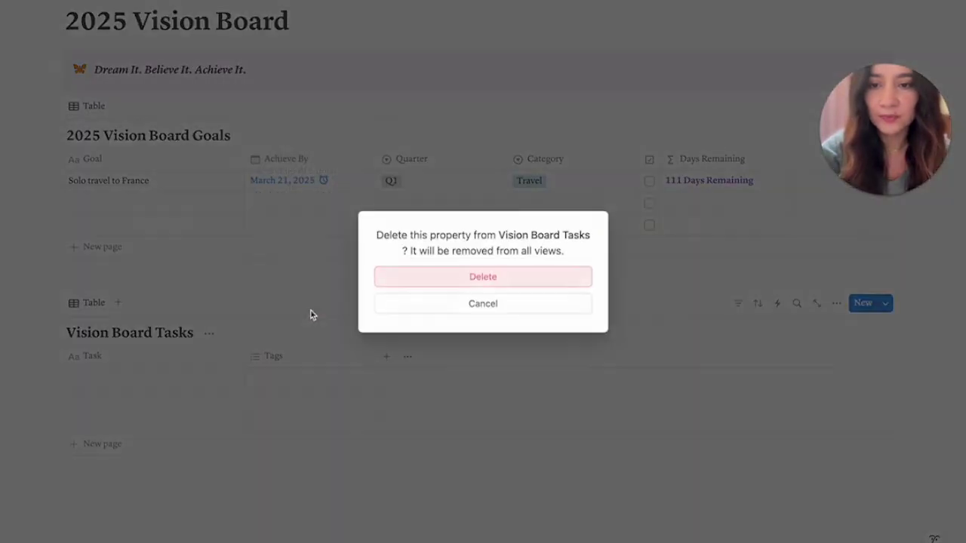
left_click(489, 278)
Step: Start a new Relation property in Vision Board Tasks that links to the 2025 Vision Board Goals database
left_click(257, 358)
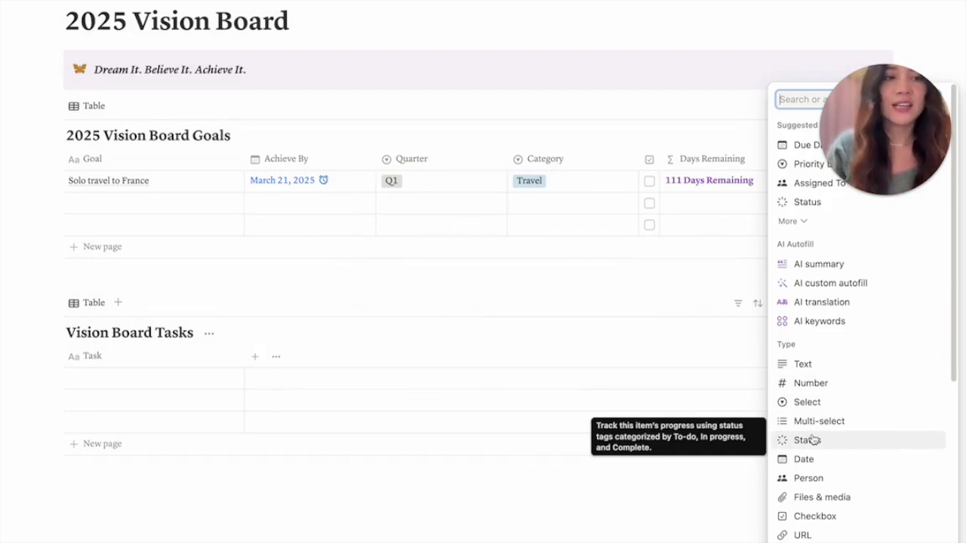
scroll(825, 499, "down", 2)
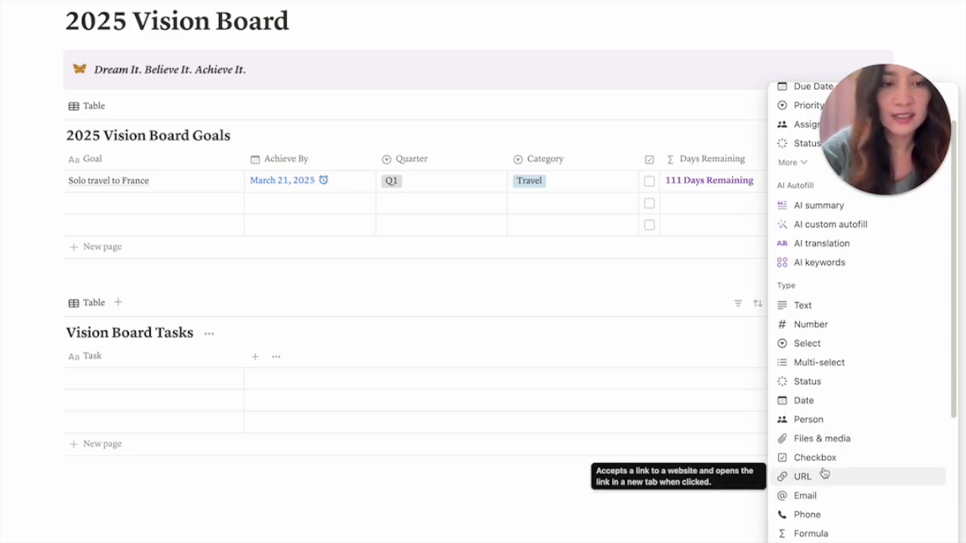
scroll(824, 472, "down", 1)
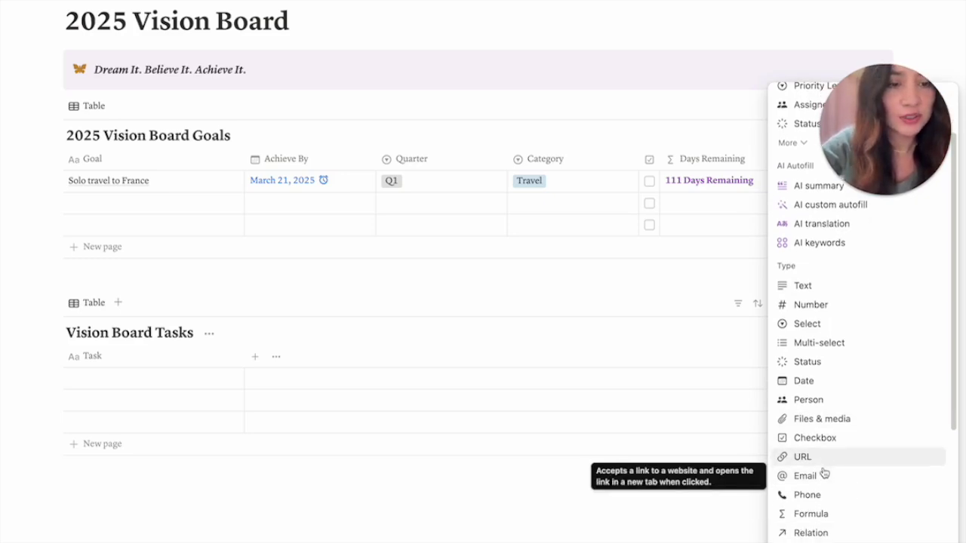
scroll(822, 472, "down", 3)
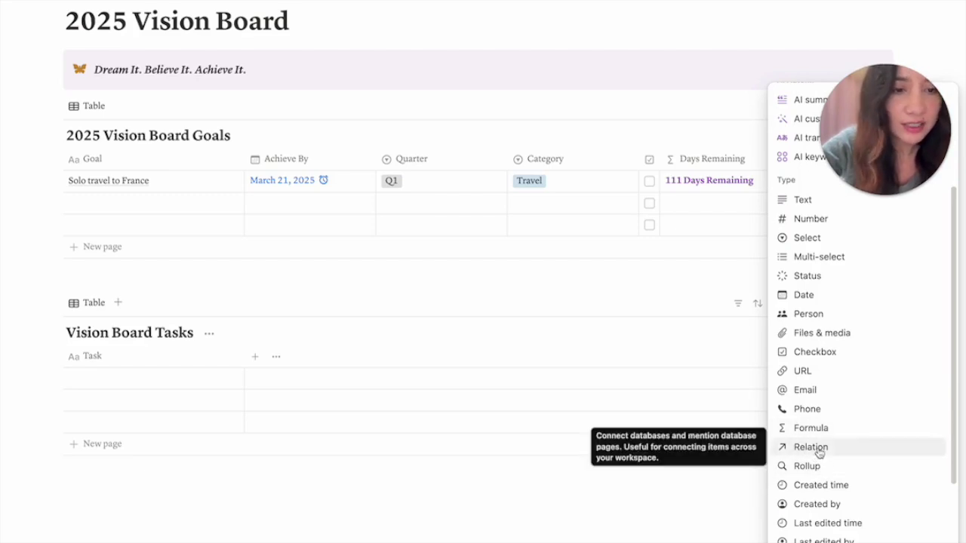
left_click(813, 449)
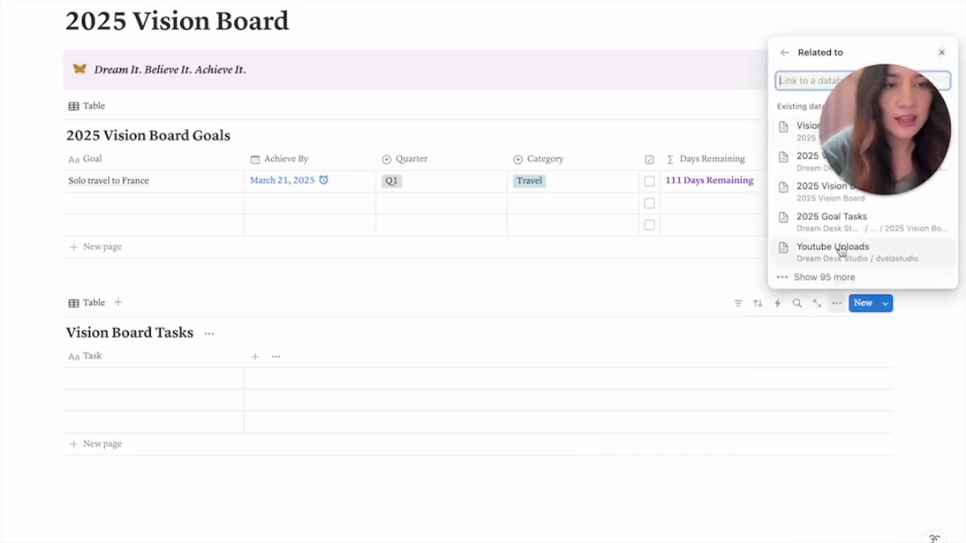
left_click(842, 83)
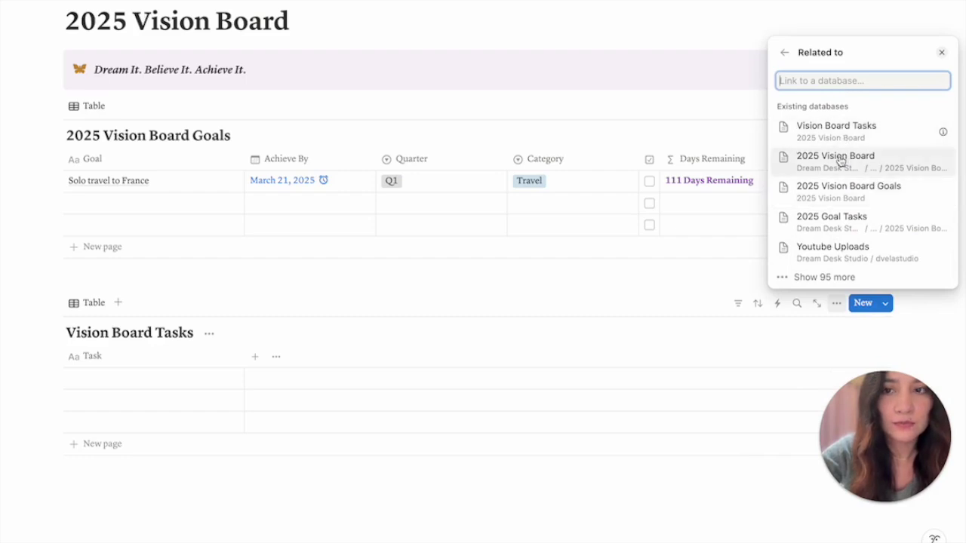
left_click(836, 195)
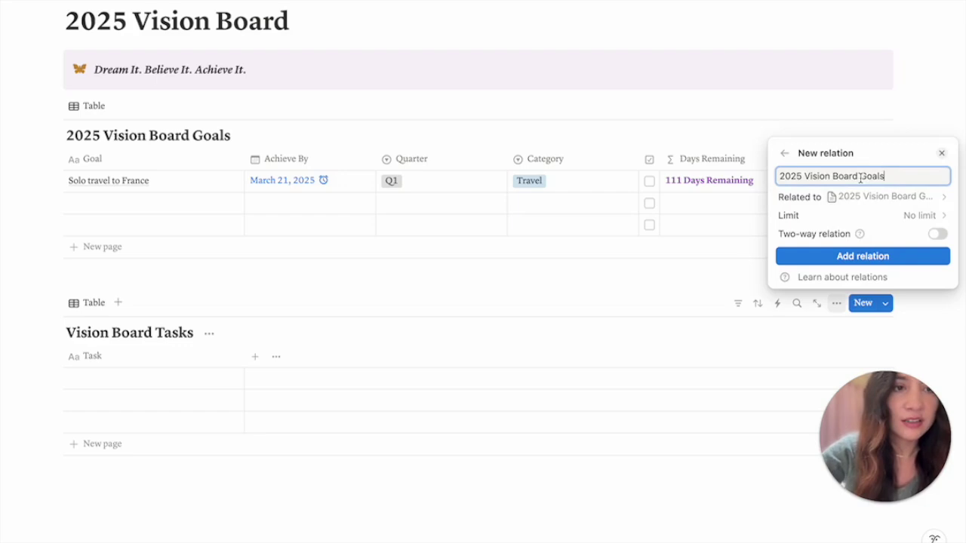
Step: Shorten the new relation's name to "Goals"
key("BackSpace")
key("BackSpace")
key("BackSpace")
key("BackSpace")
key("BackSpace")
key("BackSpace")
key("BackSpace")
key("BackSpace")
key("BackSpace")
key("BackSpace")
key("BackSpace")
key("BackSpace")
key("BackSpace")
key("BackSpace")
key("BackSpace")
key("BackSpace")
key("BackSpace")
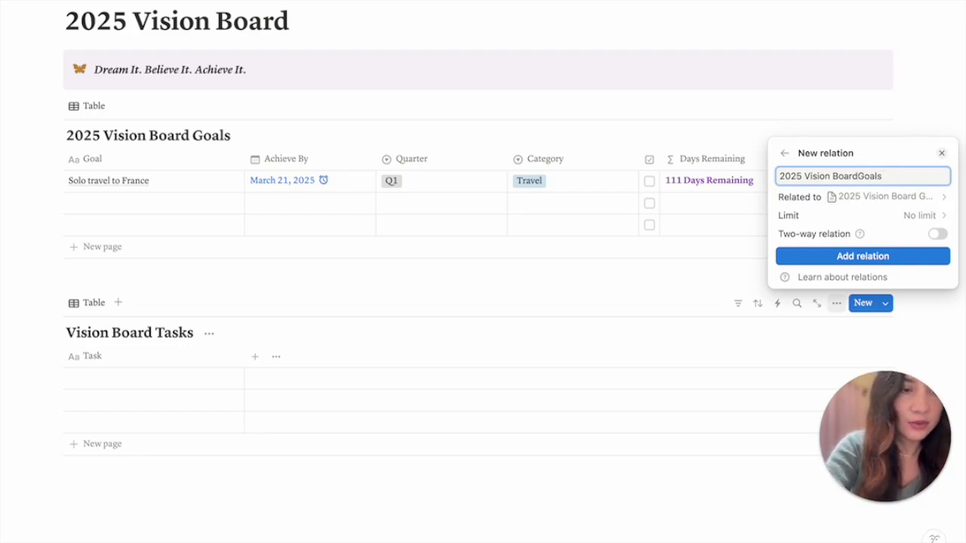
key("BackSpace")
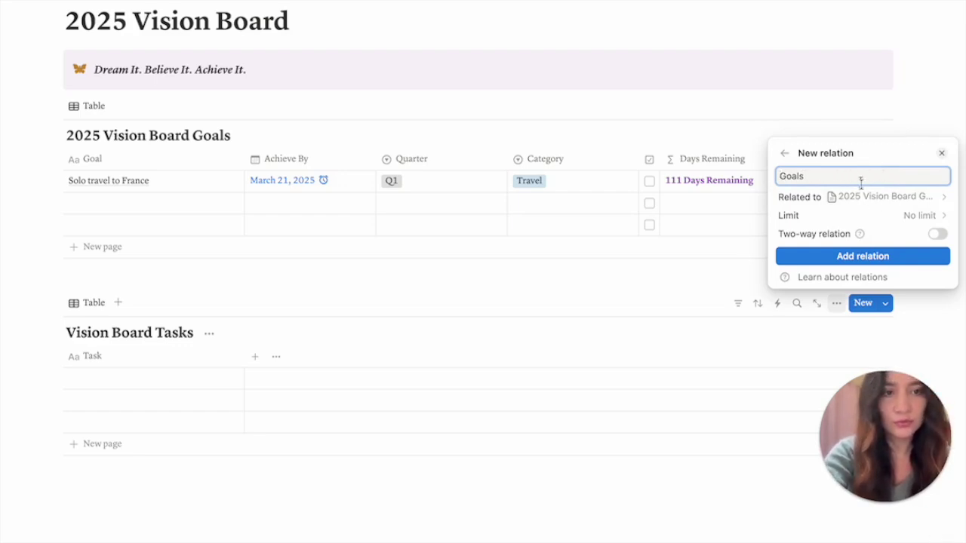
Step: Make the relation two-way with the related property named "Tasks", and add it
left_click(936, 237)
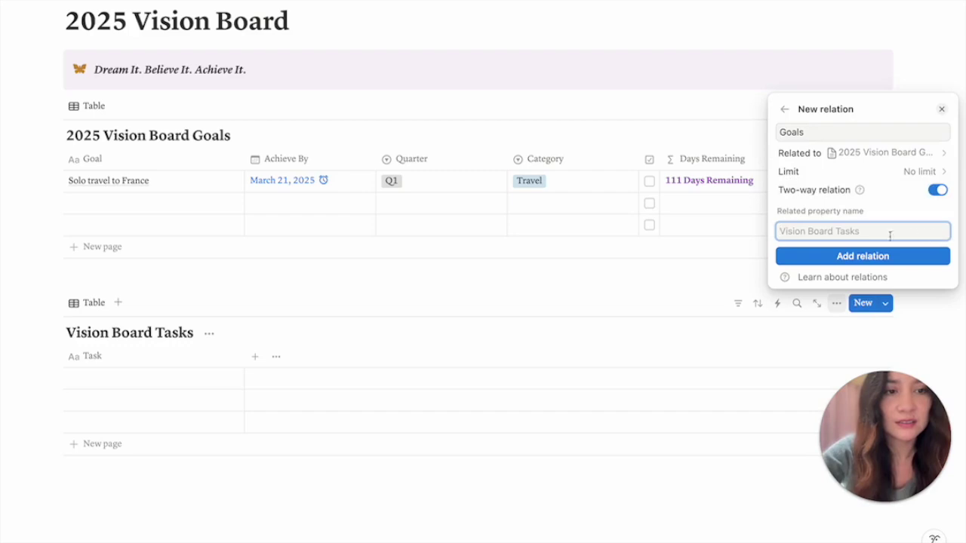
type("Taks")
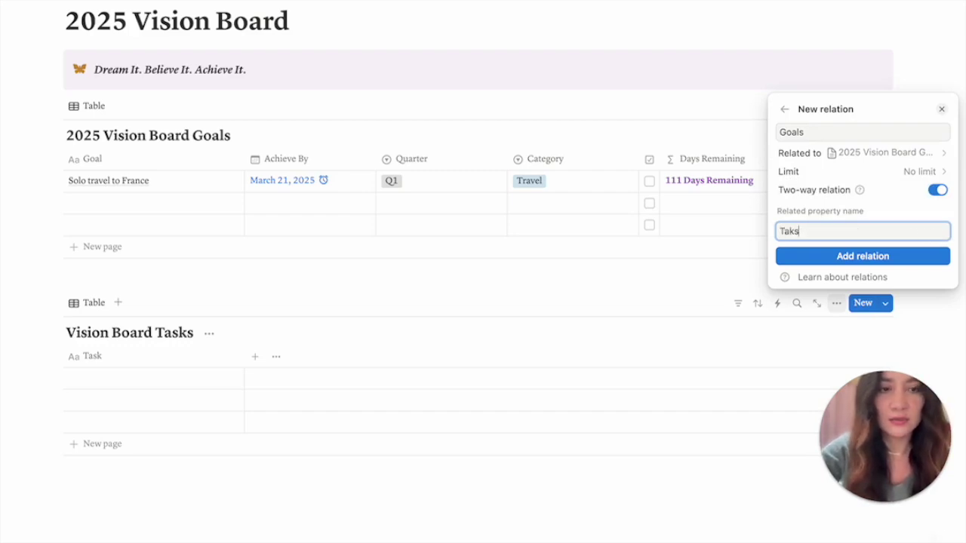
left_click(839, 257)
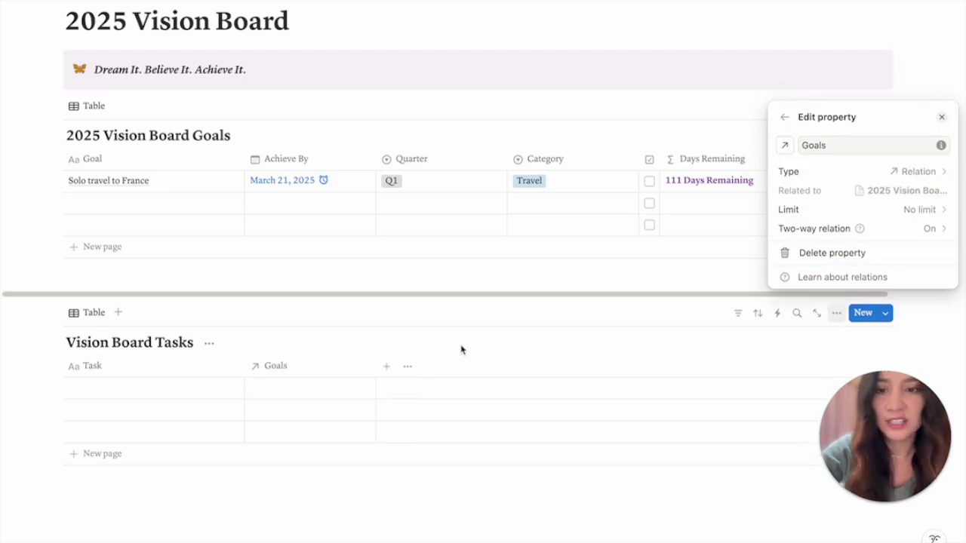
Step: Change the icon of the Goals relation property to a target
left_click(785, 146)
left_click(773, 268)
left_click(511, 339)
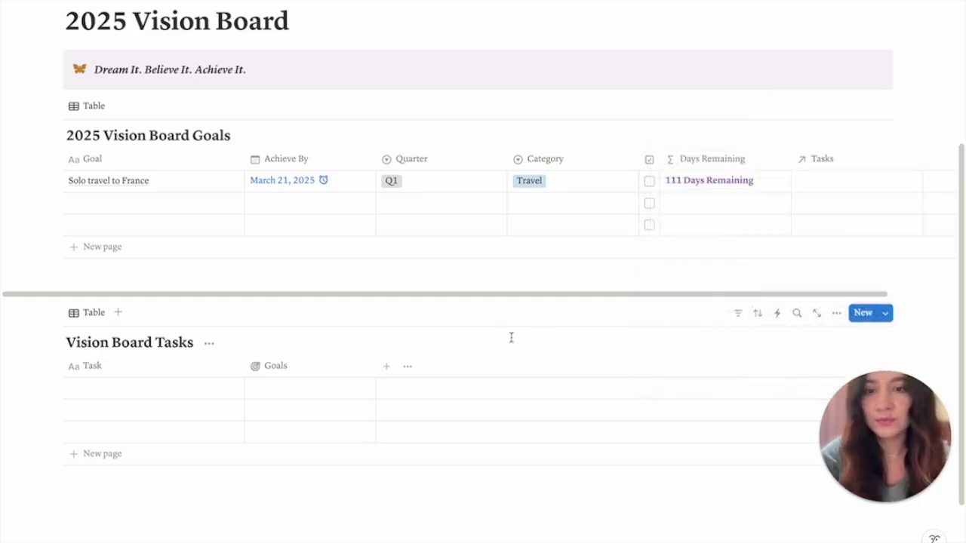
Step: Add a Checkbox property named "Done" to Vision Board Tasks and narrow its column to checkbox width
scroll(423, 356, "down", 1)
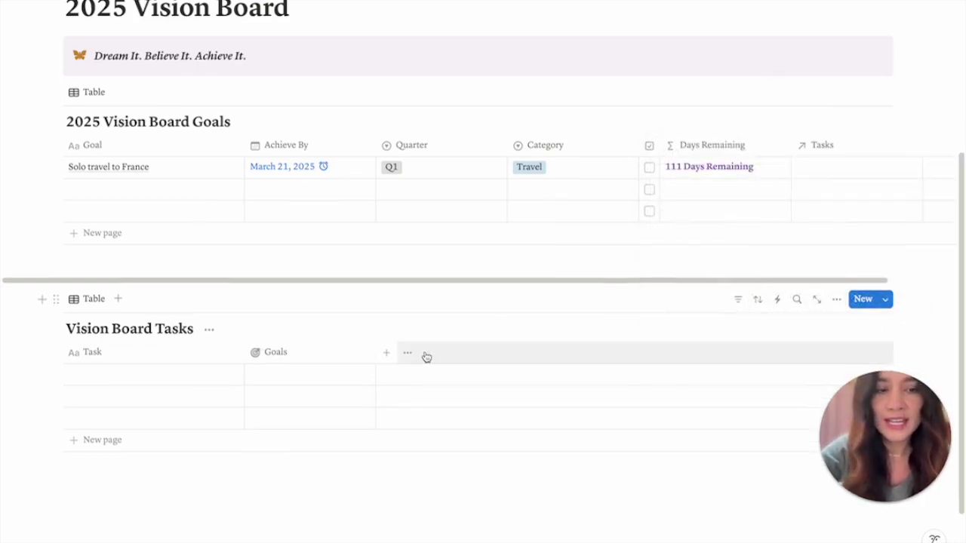
scroll(399, 354, "down", 3)
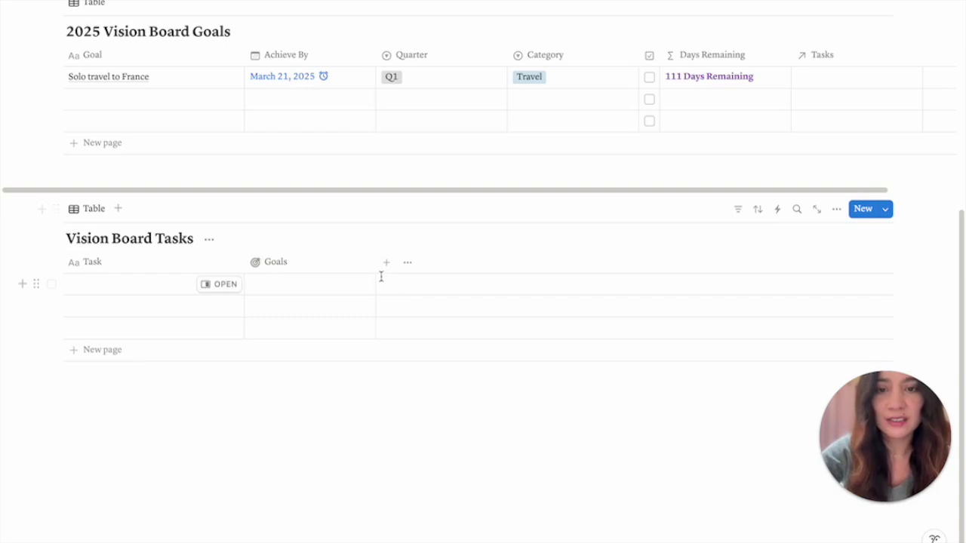
left_click(387, 269)
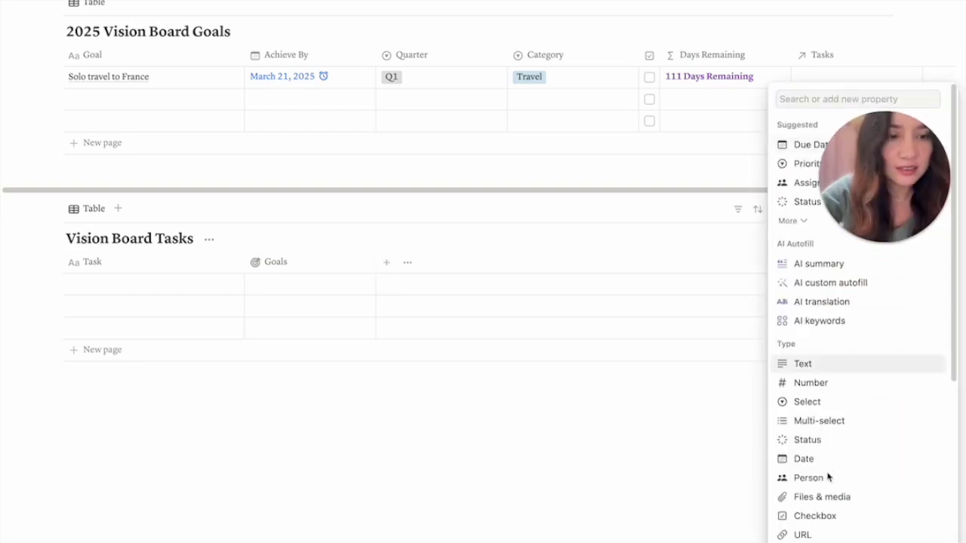
left_click(818, 516)
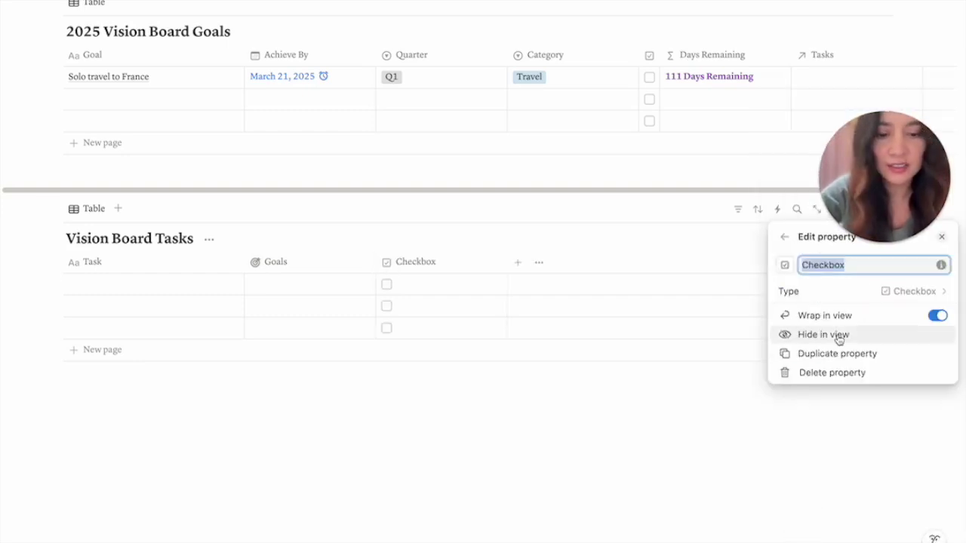
type("Done")
left_click(616, 416)
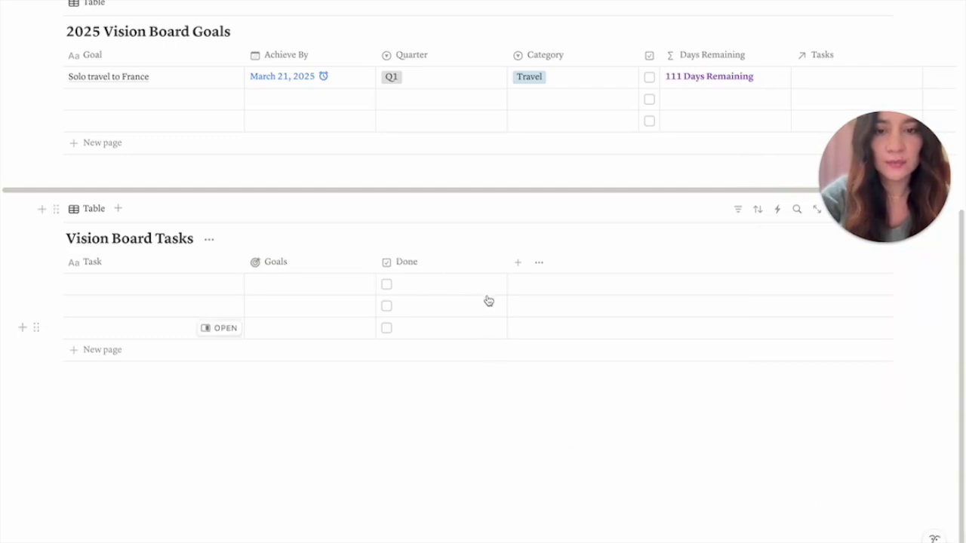
left_click_drag(505, 261, 396, 263)
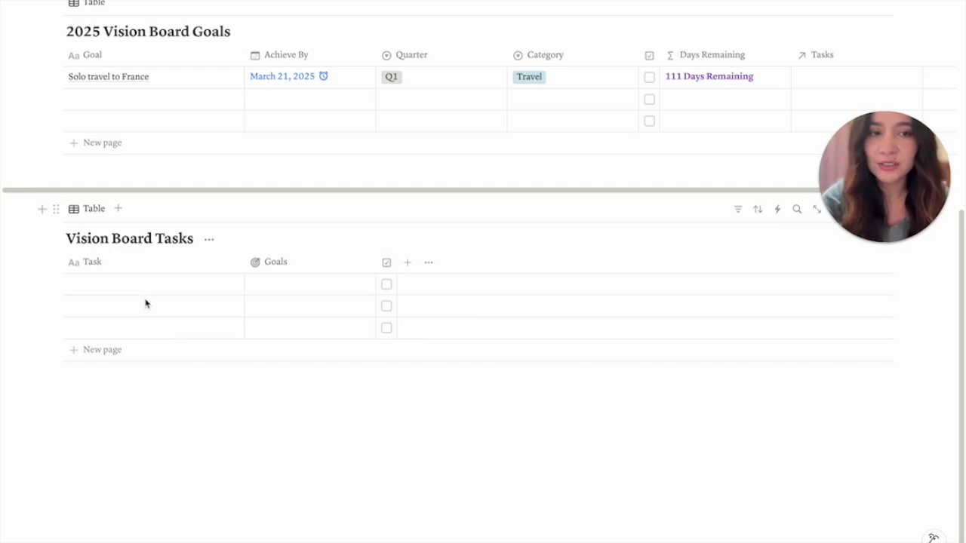
Step: Enter the tasks "Book flight to Paris" and "Book hotel" in the first two rows of Vision Board Tasks
left_click(120, 288)
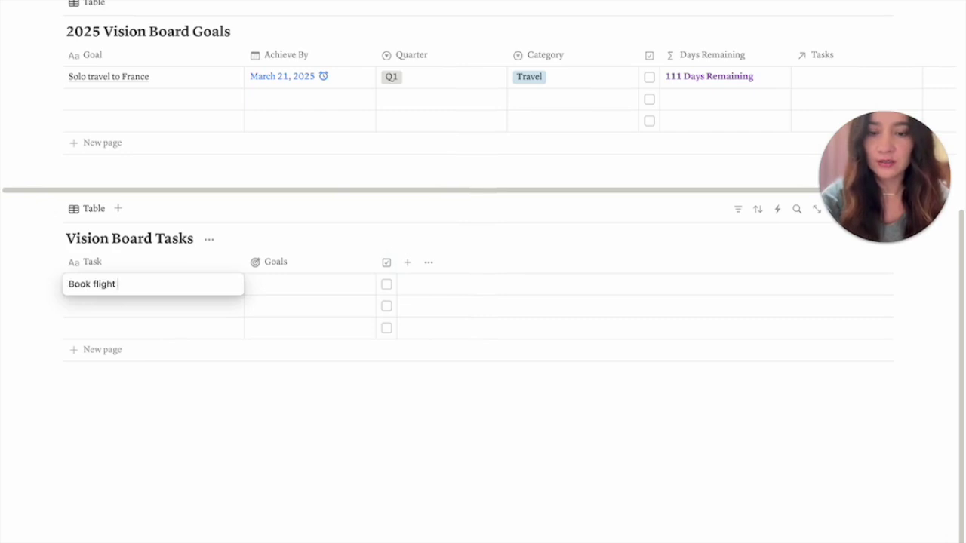
key("Return")
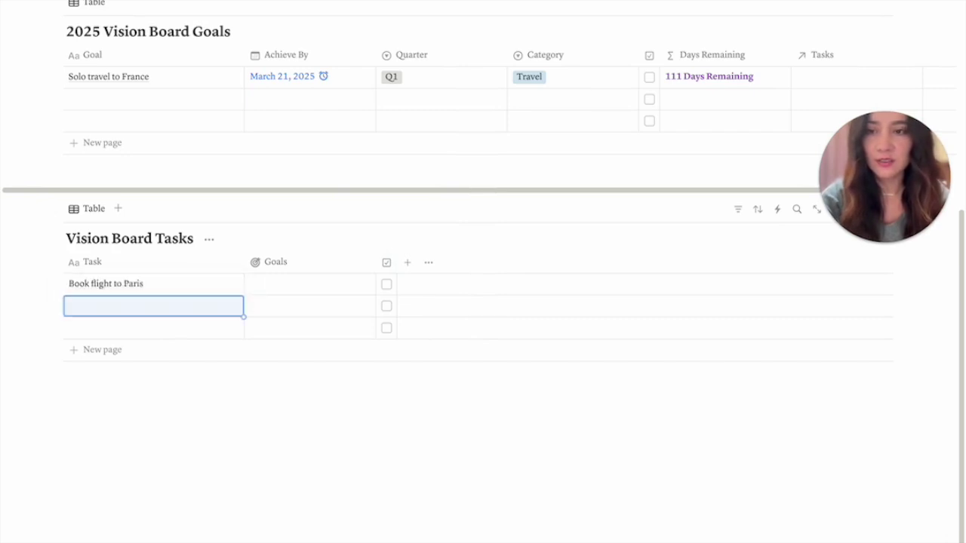
type("Book hotel")
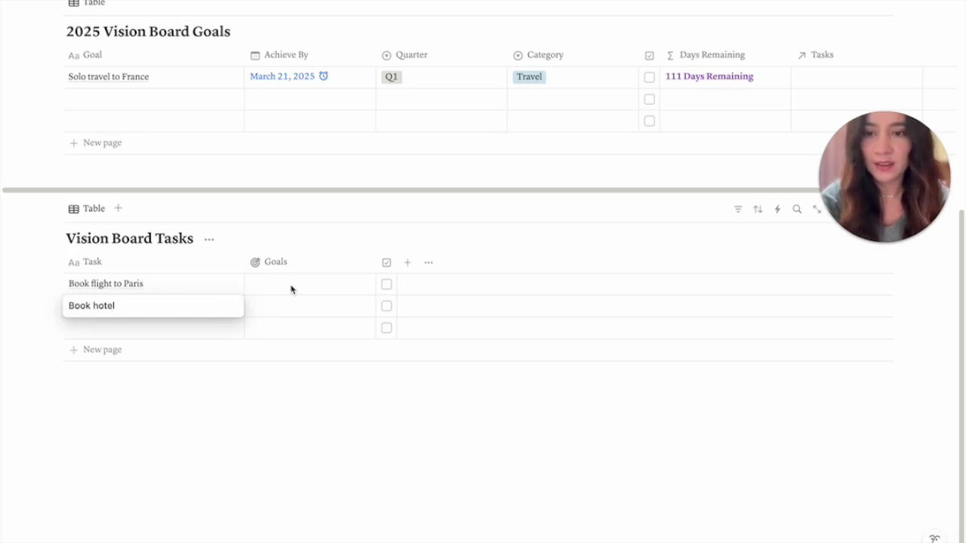
key("Escape")
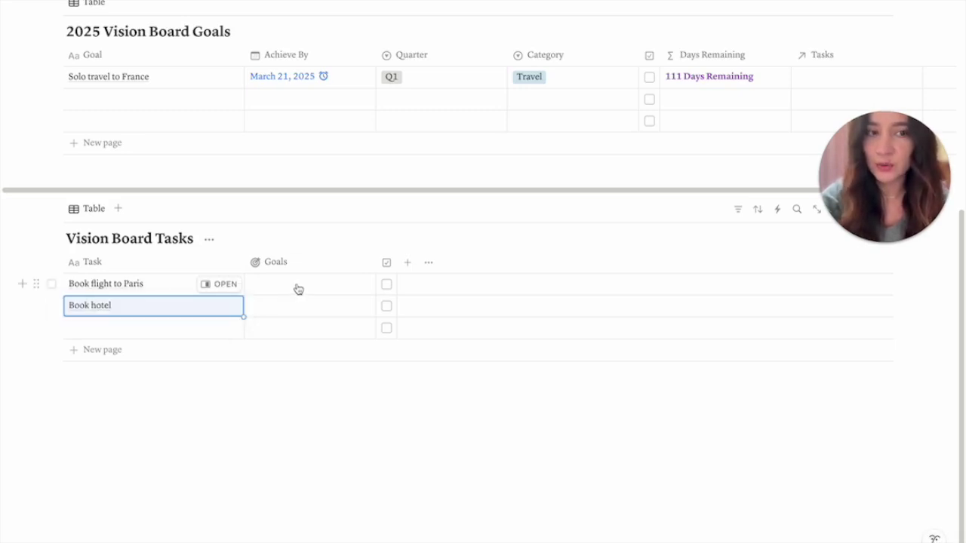
Step: Link both booking tasks to the "Solo travel to France" goal through the Goals relation
left_click(298, 287)
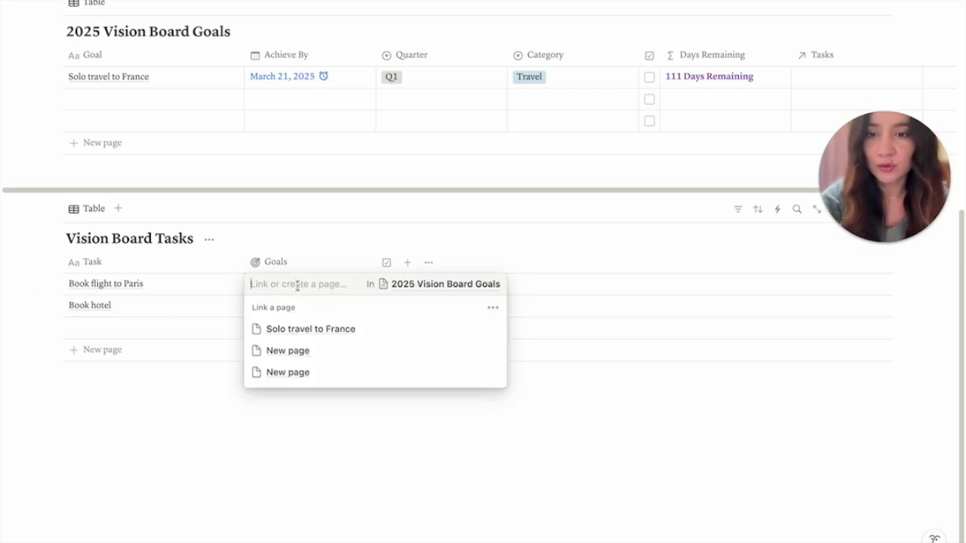
left_click(299, 330)
left_click(192, 450)
left_click(296, 308)
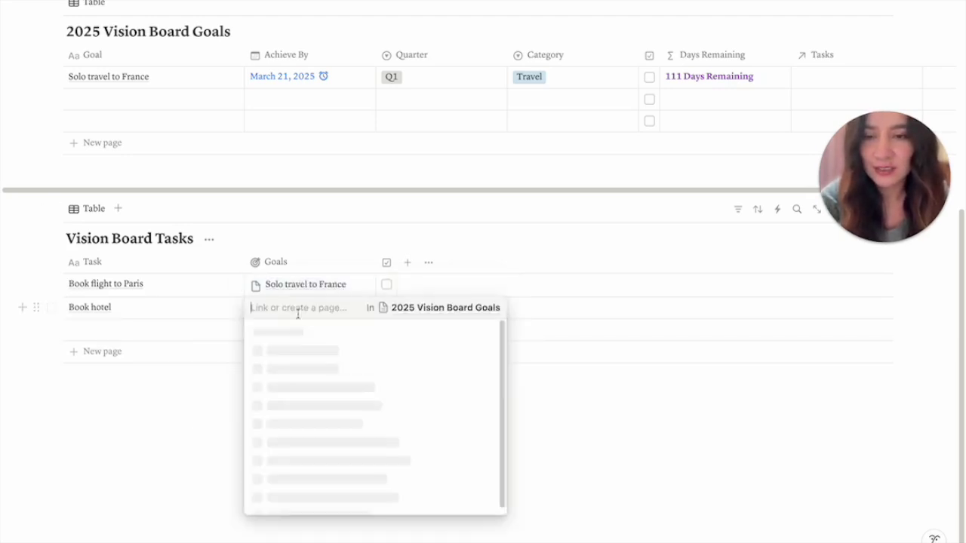
left_click(302, 352)
key("Escape")
Step: Delete the empty rows from the 2025 Vision Board Goals and Vision Board Tasks tables
scroll(139, 243, "up", 1)
scroll(139, 243, "up", 1)
left_click(51, 128)
left_click(51, 150)
left_click(412, 29)
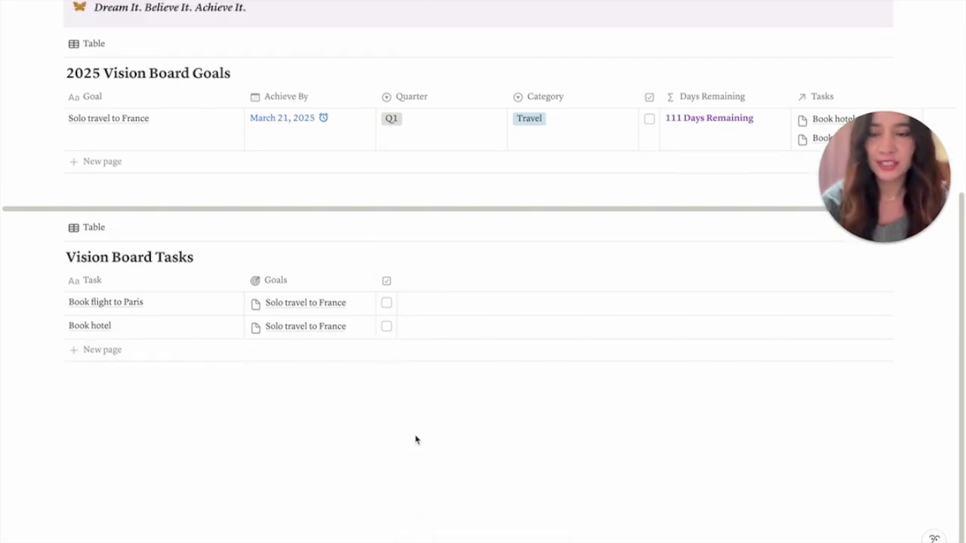
left_click_drag(868, 209, 898, 107)
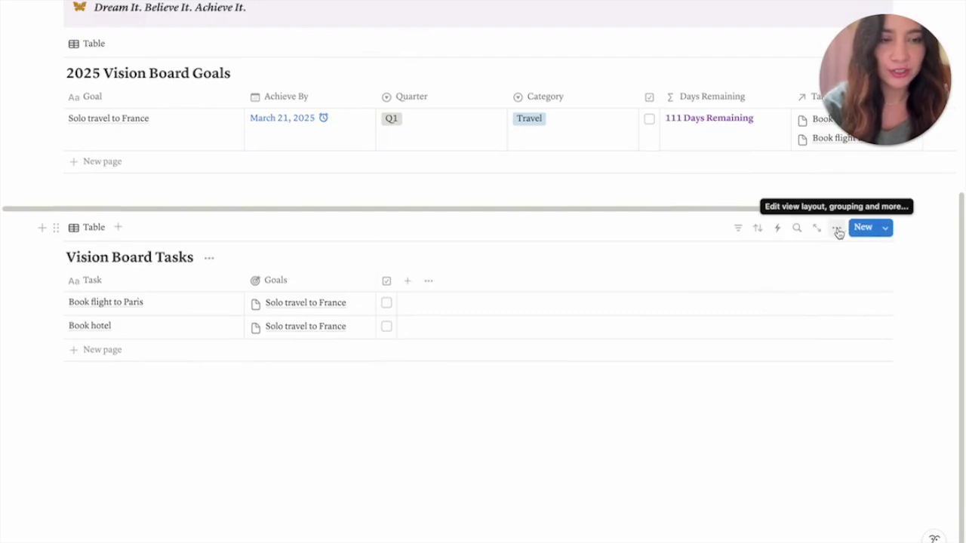
Step: Change the layout of the Vision Board Tasks view to List
left_click(836, 228)
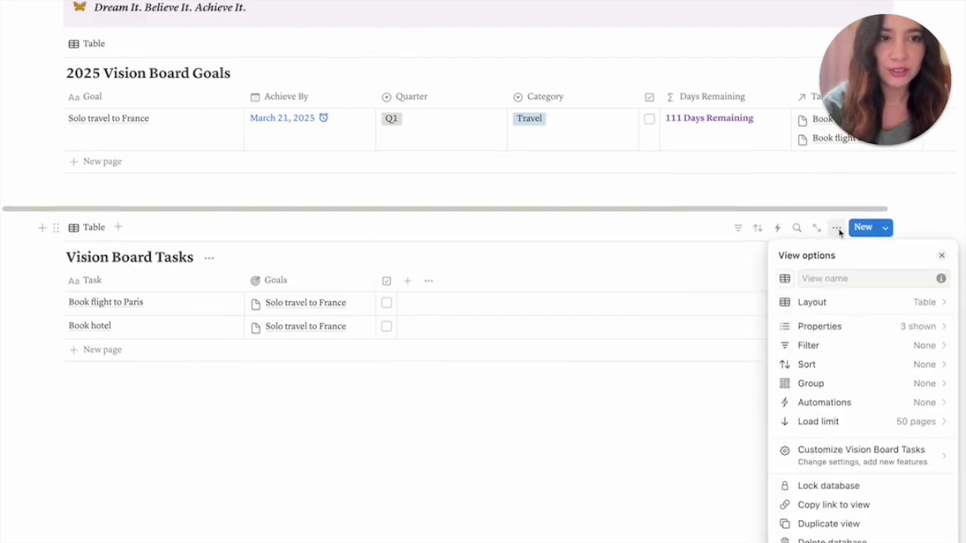
left_click(826, 308)
left_click(796, 339)
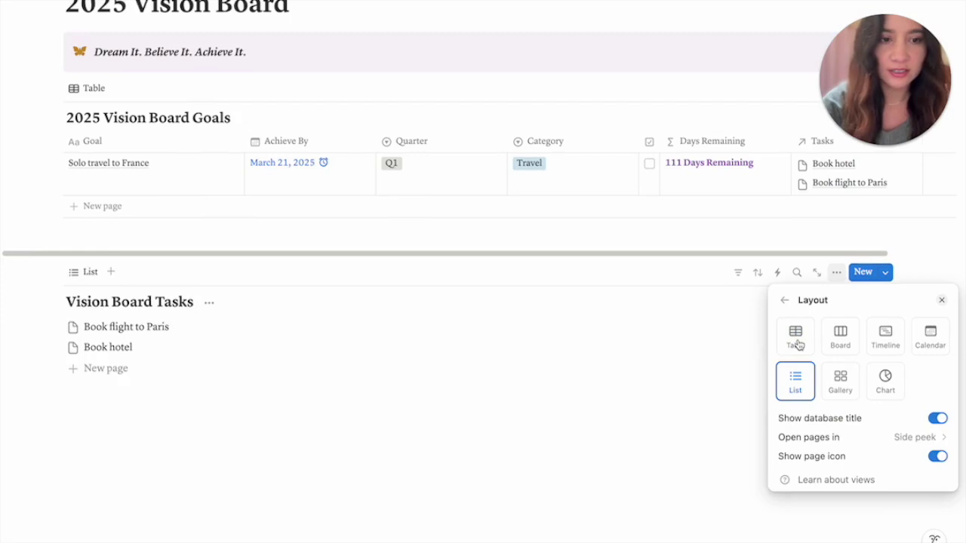
left_click(750, 389)
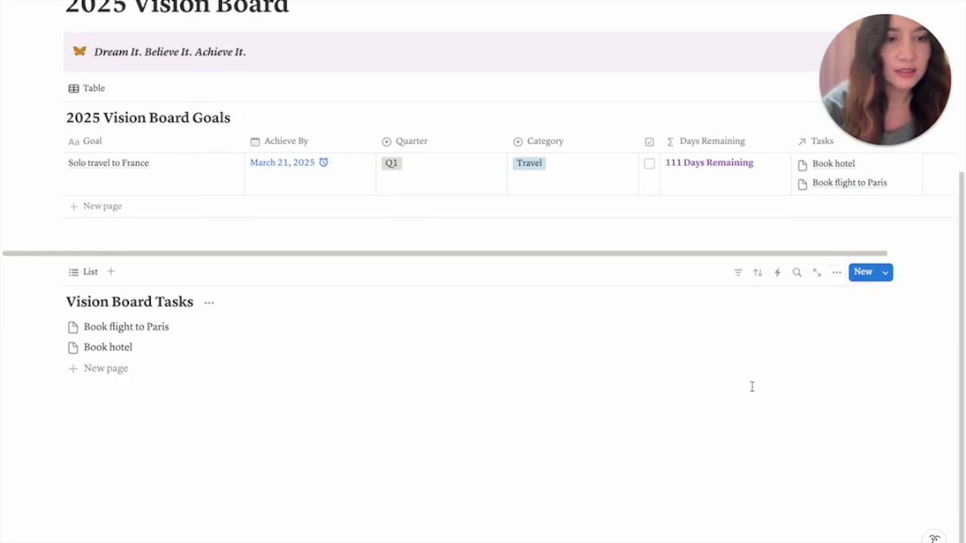
Step: Show the Goals and Done properties in the Vision Board Tasks list
left_click(836, 274)
left_click(855, 339)
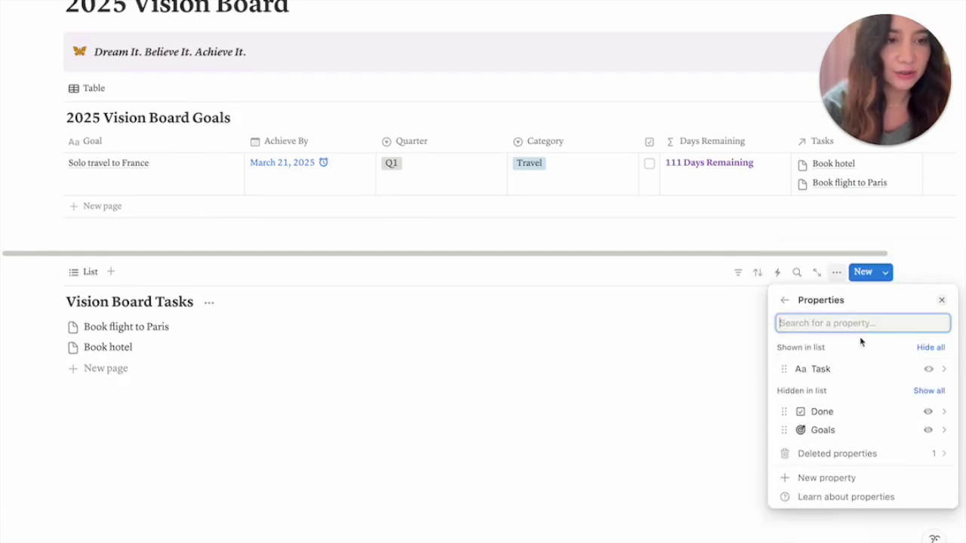
left_click(928, 431)
left_click(927, 430)
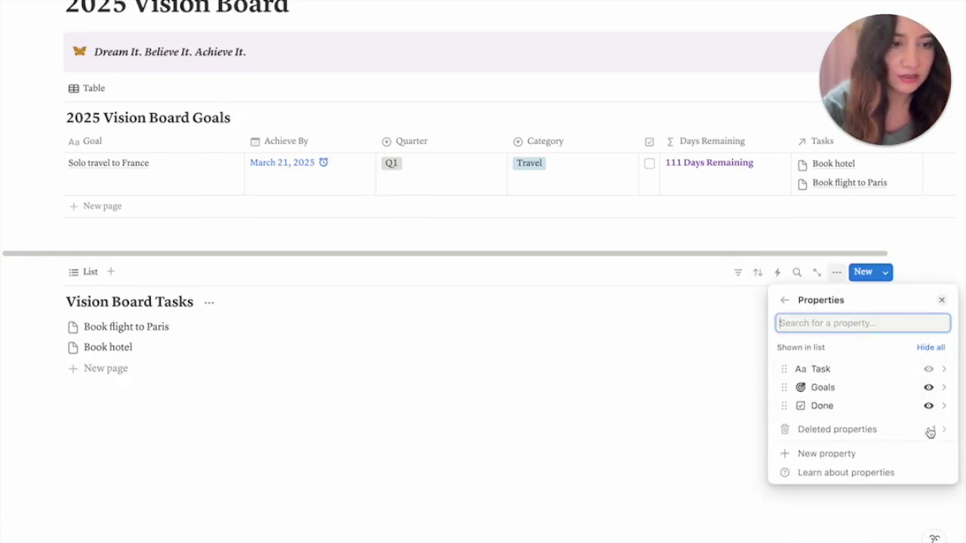
left_click(676, 445)
Step: Hide the database title of Vision Board Tasks
scroll(212, 325, "up", 1)
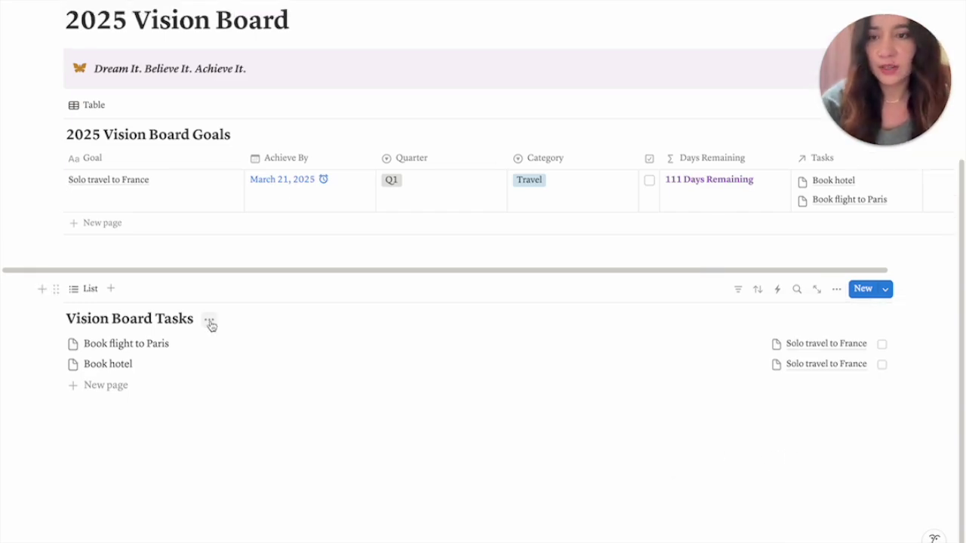
left_click(210, 323)
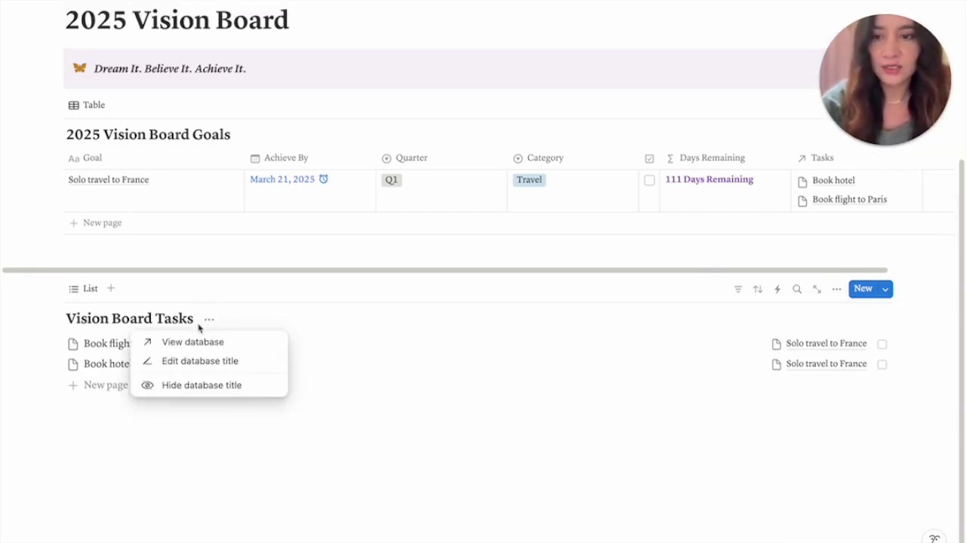
left_click(191, 386)
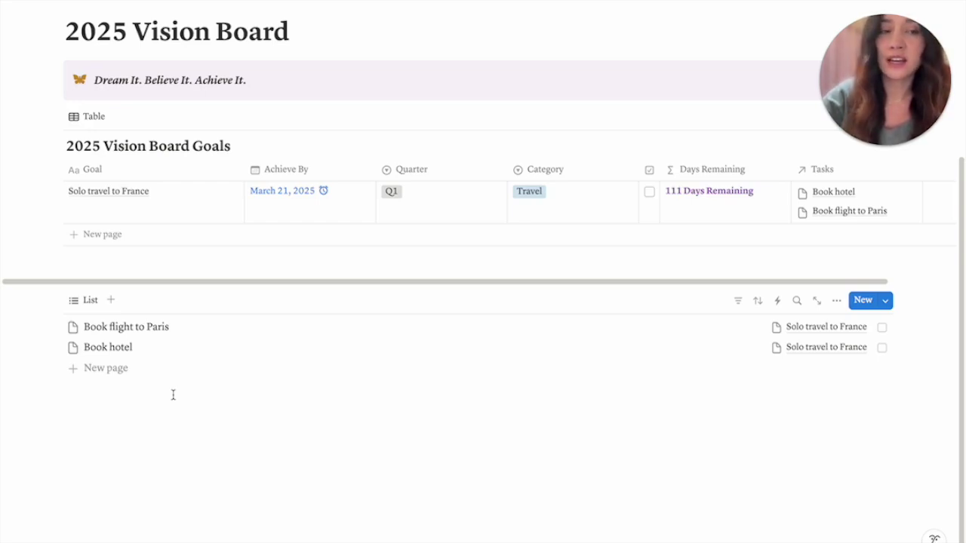
Step: Rename the tasks list view to "Pending" and give it the history clock icon
left_click(88, 302)
left_click(109, 326)
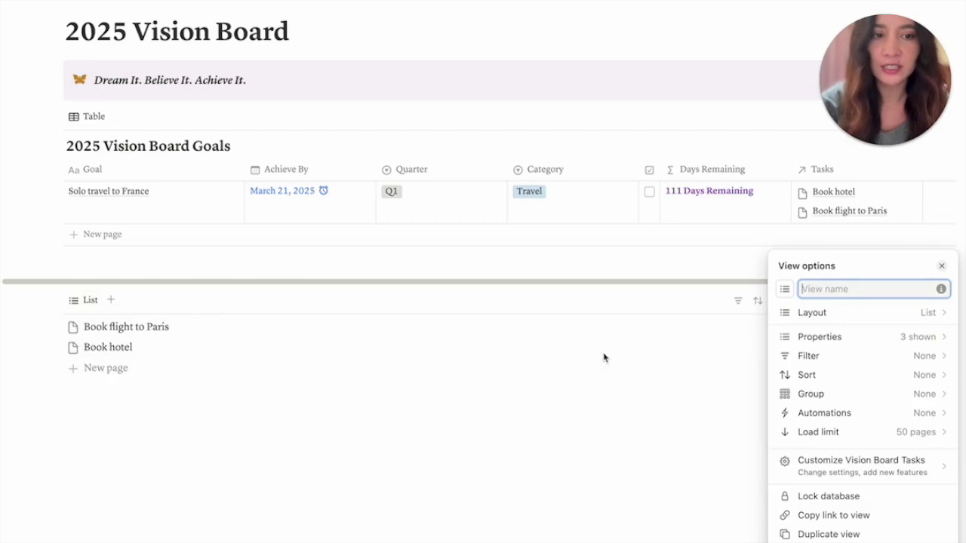
type("Ped")
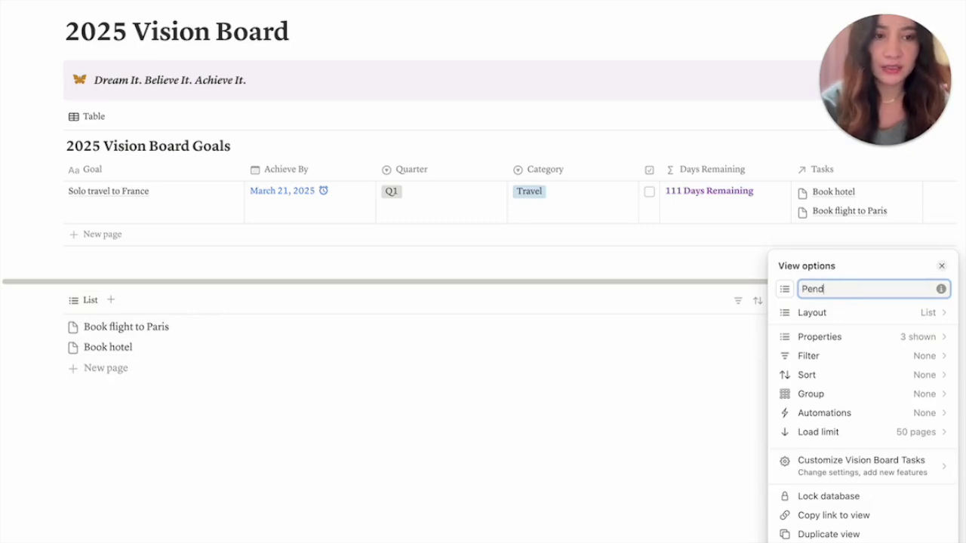
left_click(785, 290)
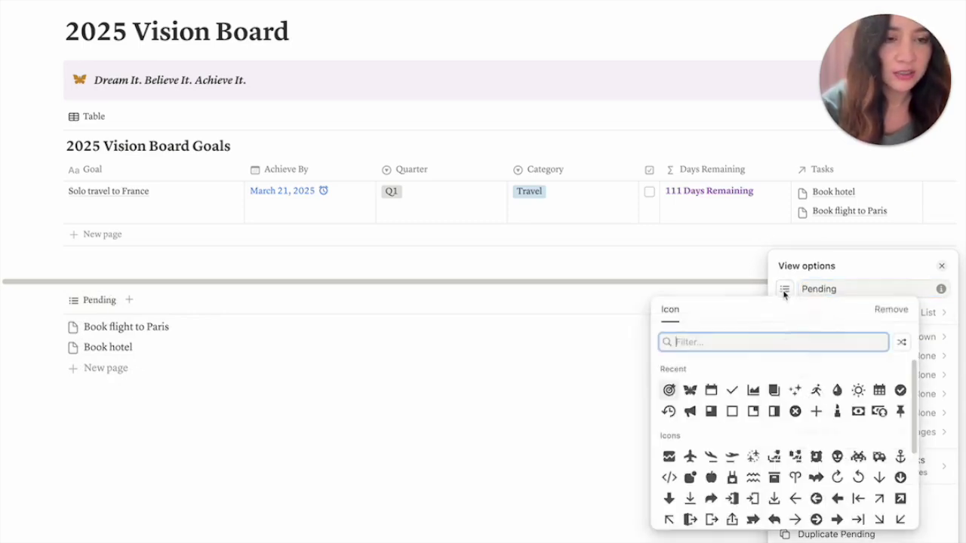
left_click(669, 412)
left_click(399, 415)
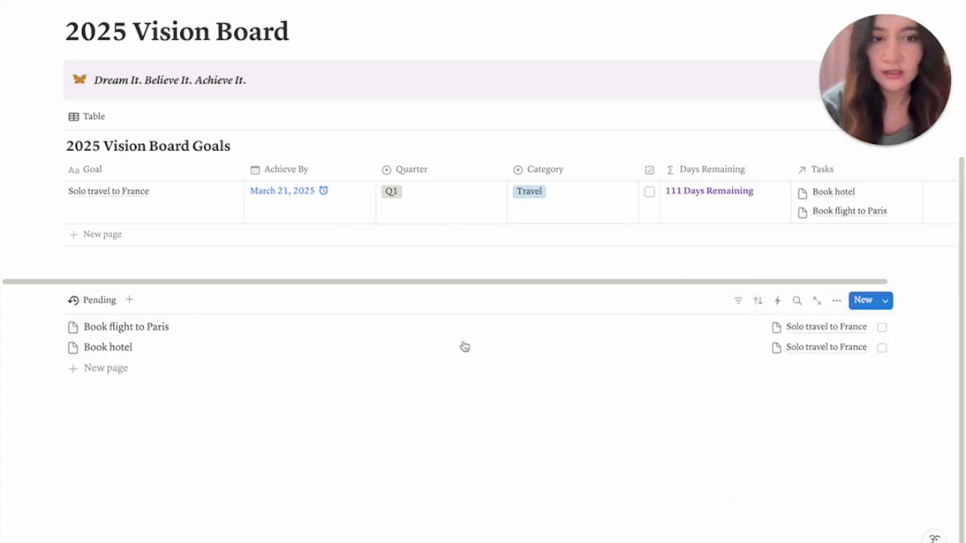
Step: Filter the Pending view to tasks whose Done property is Unchecked, and collapse the filter bar
left_click(739, 306)
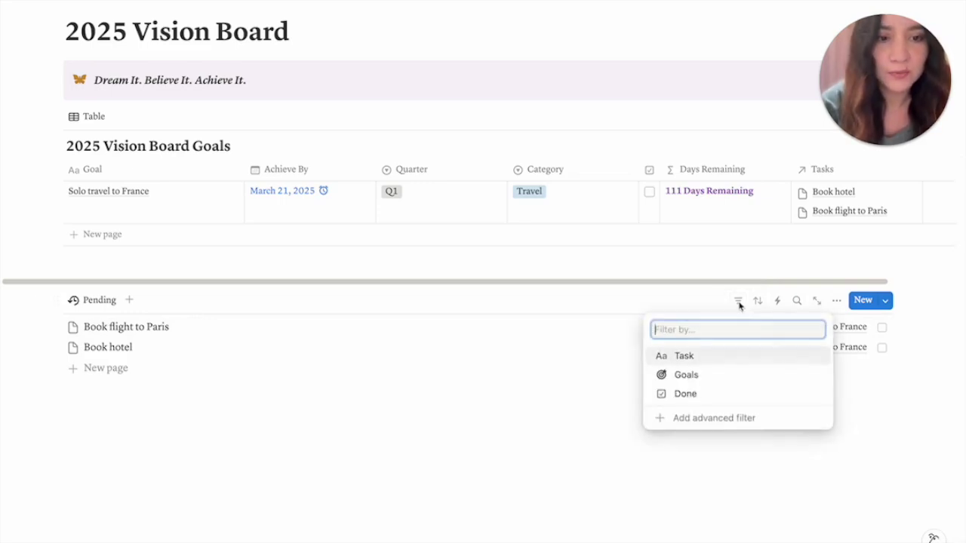
left_click(684, 395)
left_click(84, 372)
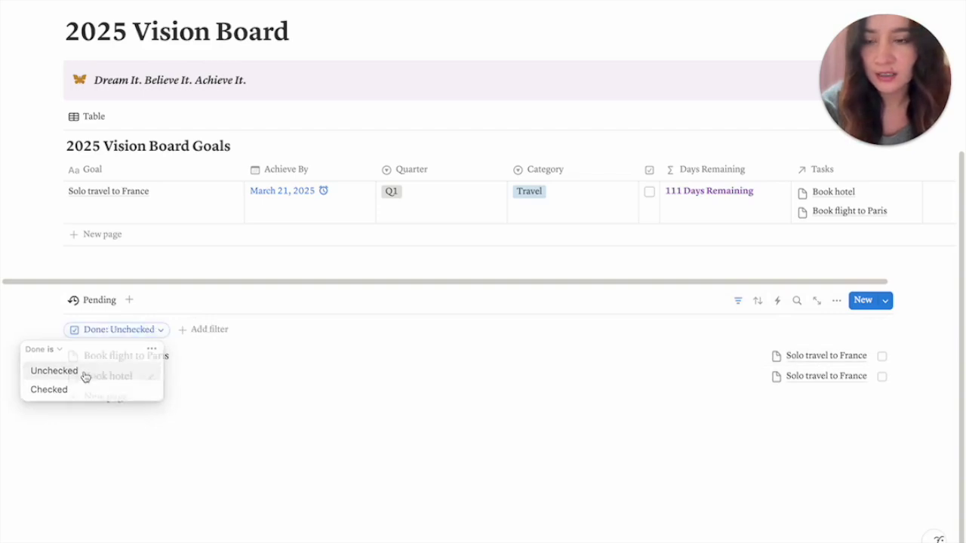
left_click(666, 315)
left_click(737, 301)
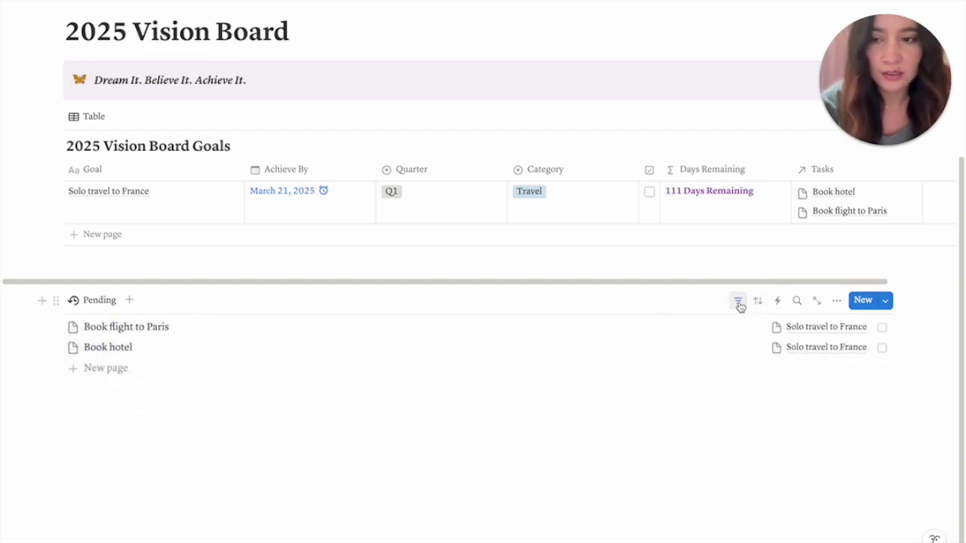
Step: Duplicate the Pending view, name the copy "Completed", and give it the circled checkmark icon
left_click(99, 302)
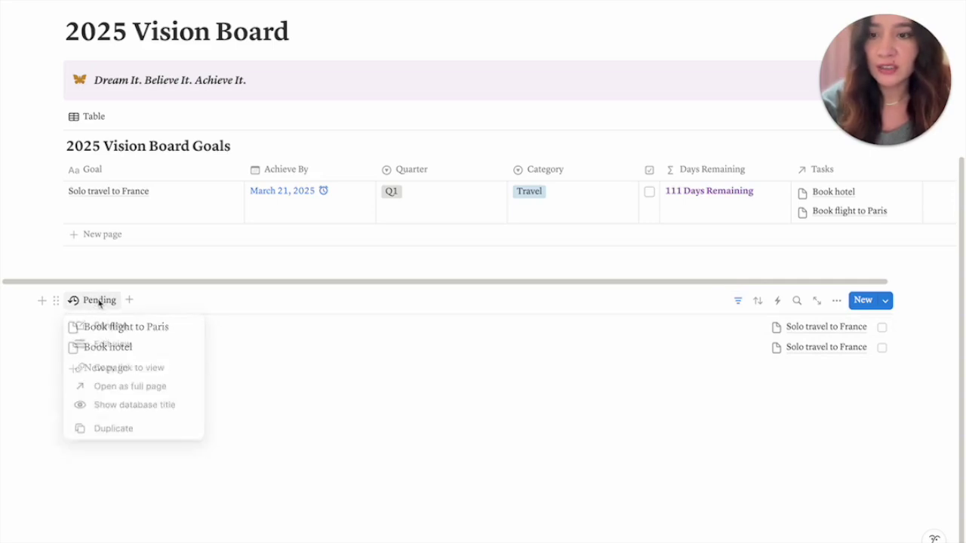
left_click(120, 432)
type("Completed")
left_click(784, 270)
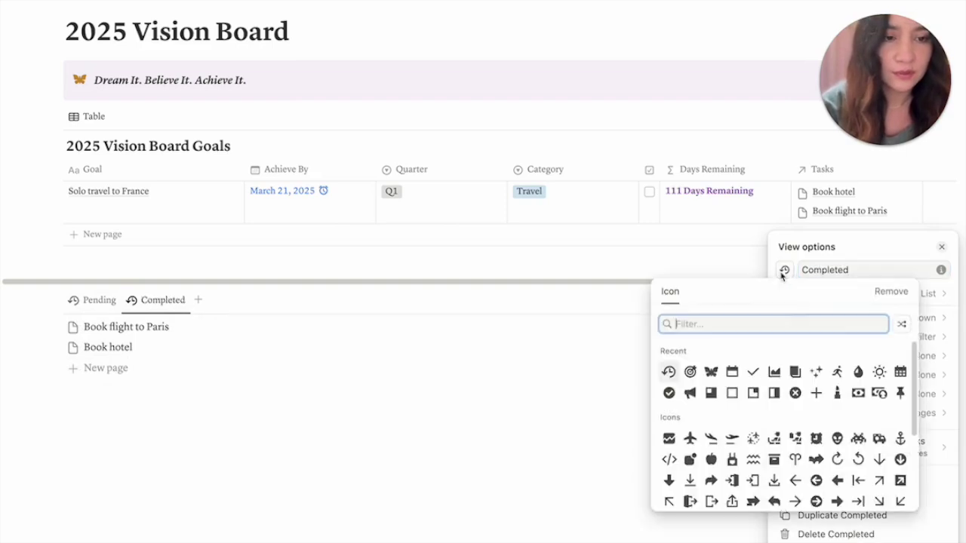
left_click(668, 392)
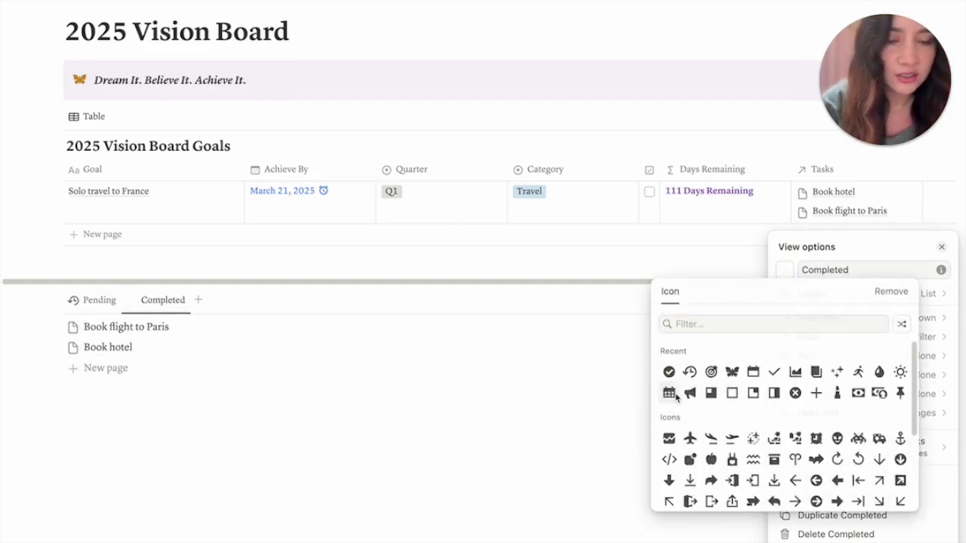
left_click(511, 424)
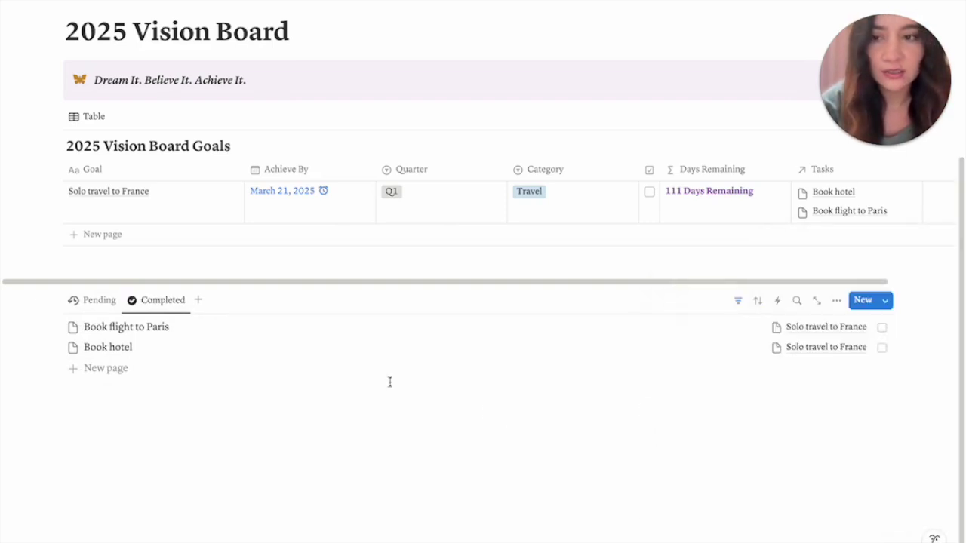
Step: Set the Completed view's Done filter to Checked
left_click(738, 301)
left_click(145, 335)
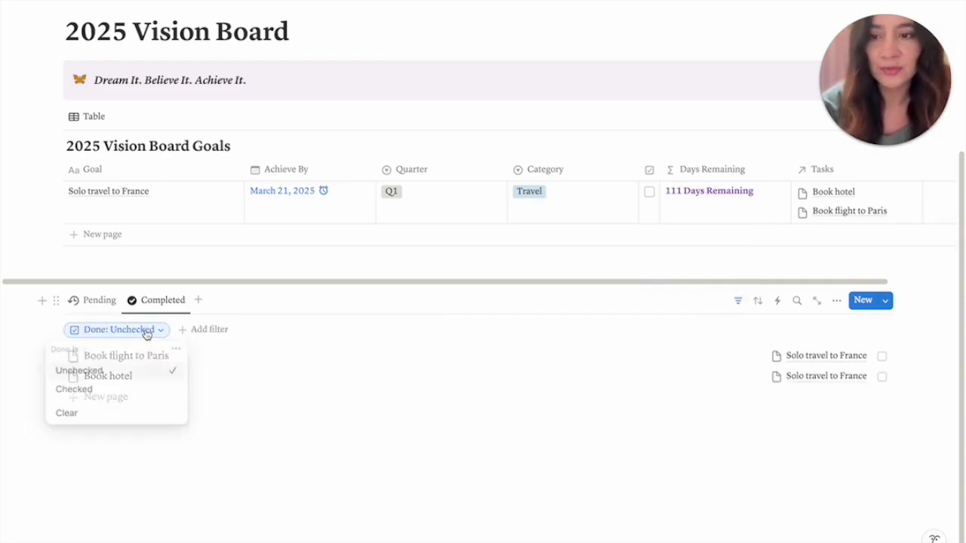
left_click(119, 391)
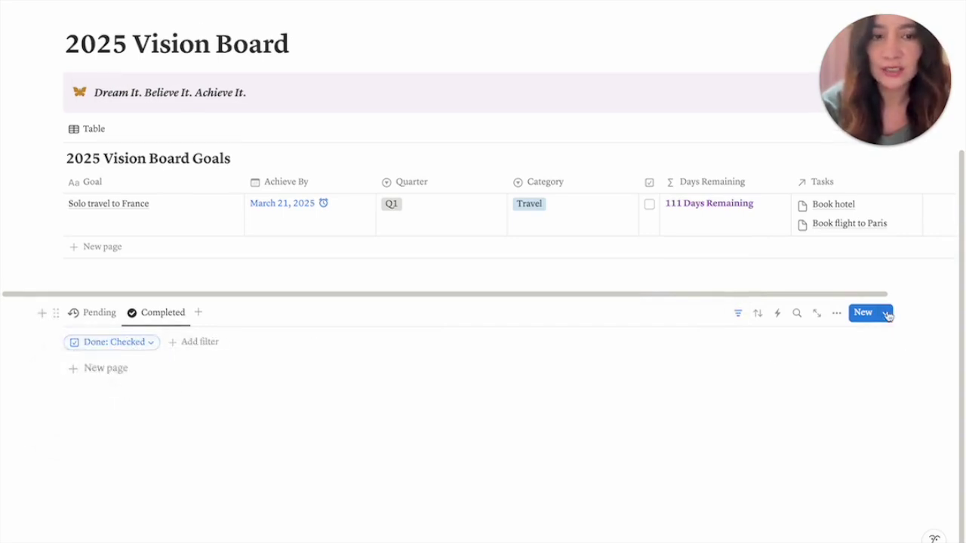
Step: Collapse the Completed view's filter bar, and mark the "Book flight to Paris" task as done in the Pending view
left_click(737, 314)
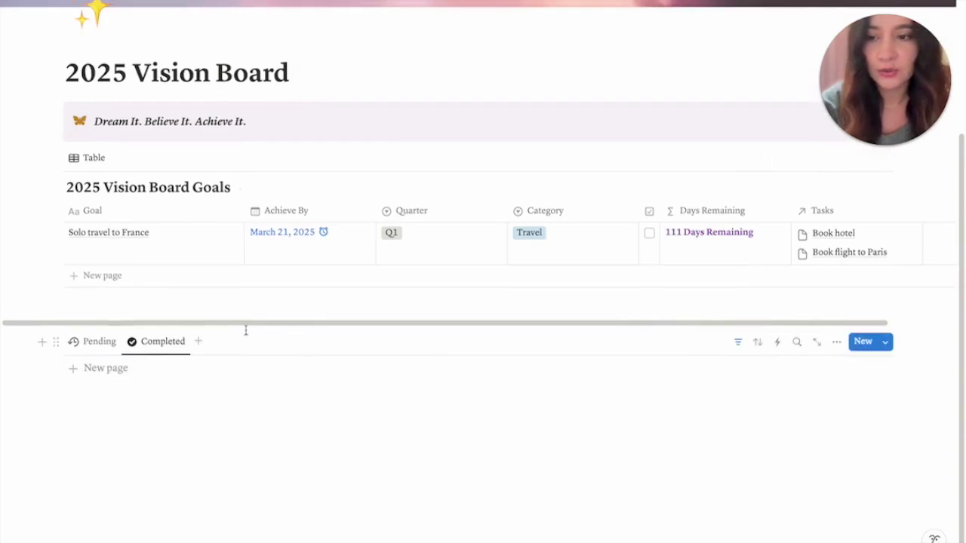
left_click(94, 341)
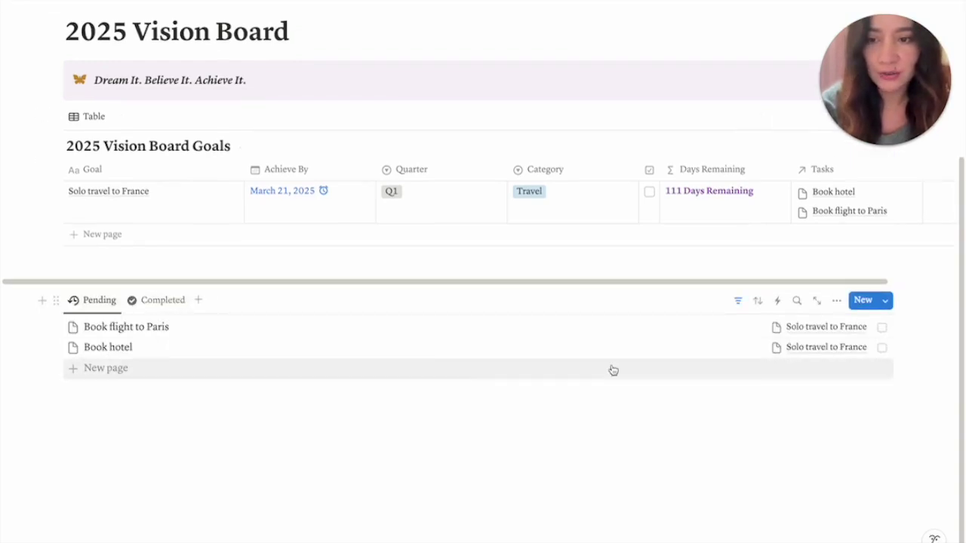
left_click(883, 329)
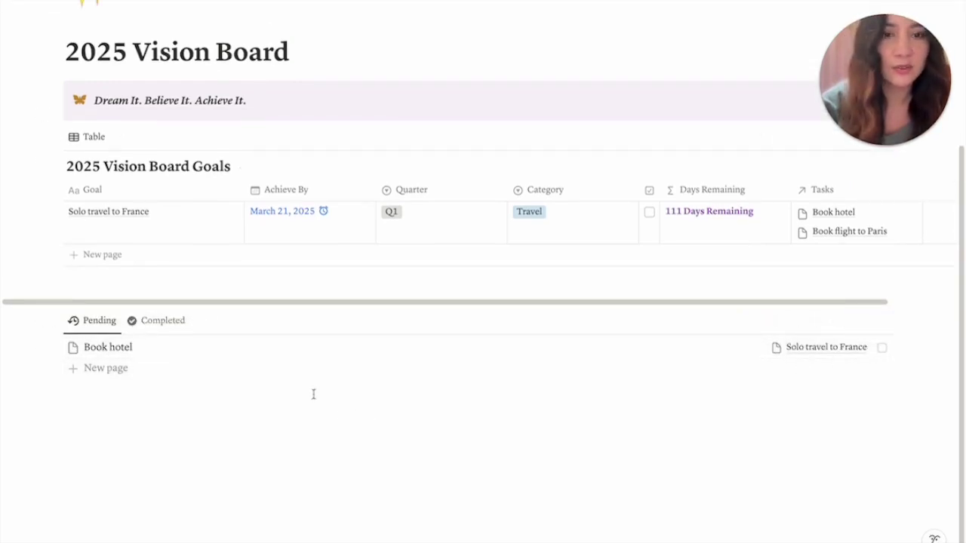
left_click(173, 326)
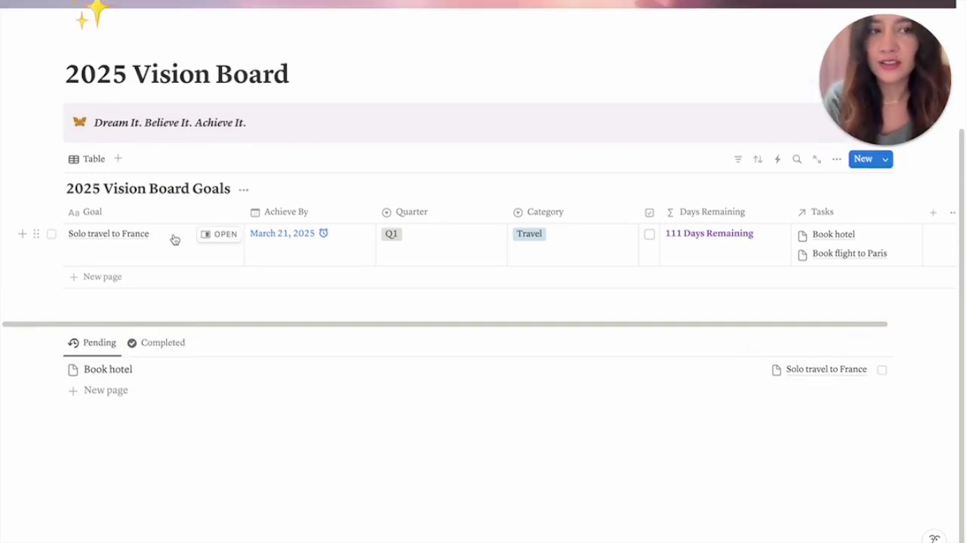
Step: Open the "Solo travel to France" goal page and give it the French flag emoji as its icon
left_click(215, 239)
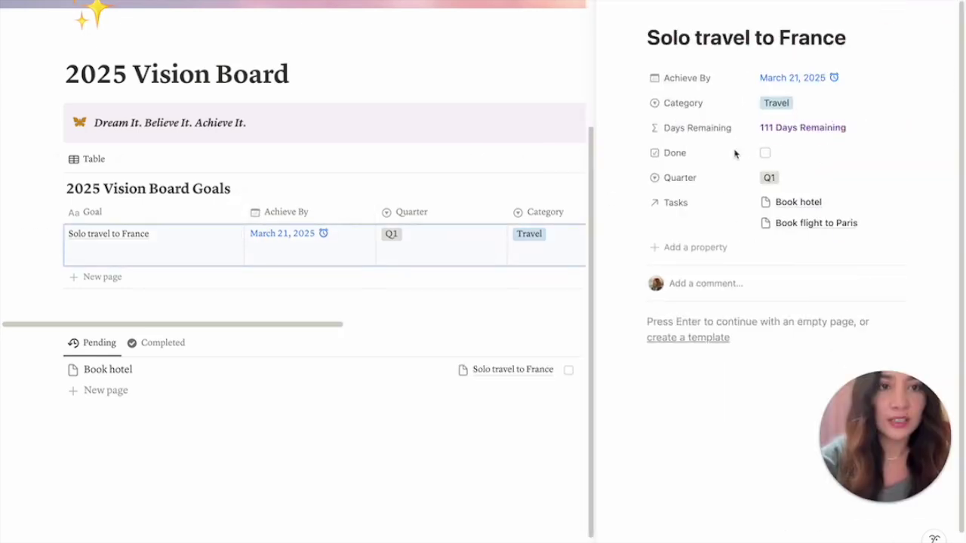
mouse_move(683, 32)
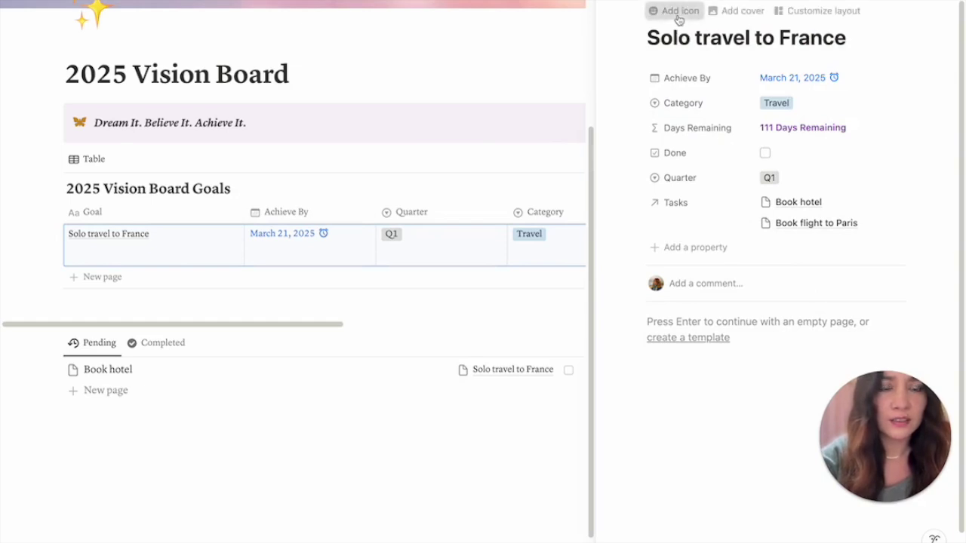
left_click(673, 13)
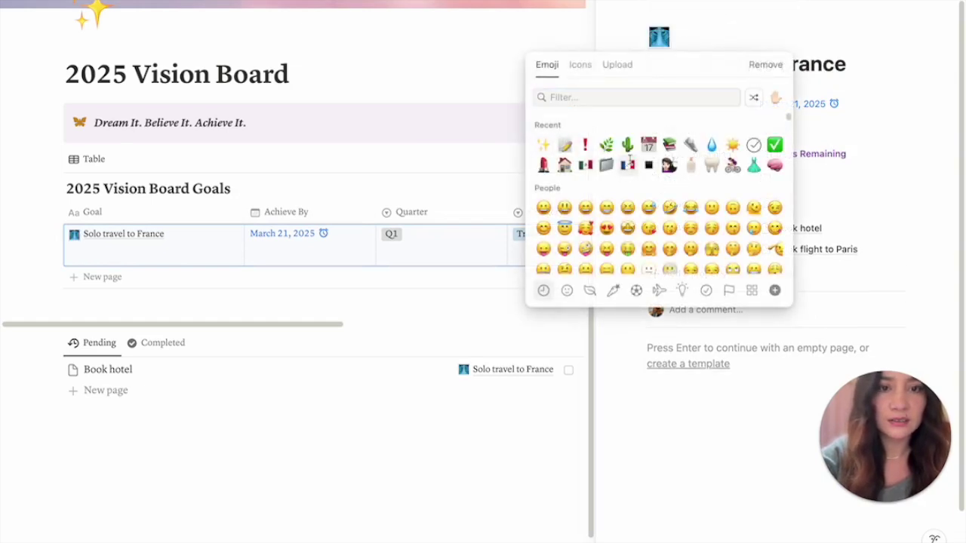
left_click(627, 165)
Step: Add a cover to the goal page using an Unsplash photo of the Eiffel Tower found by searching "paris"
left_click(683, 10)
left_click(821, 15)
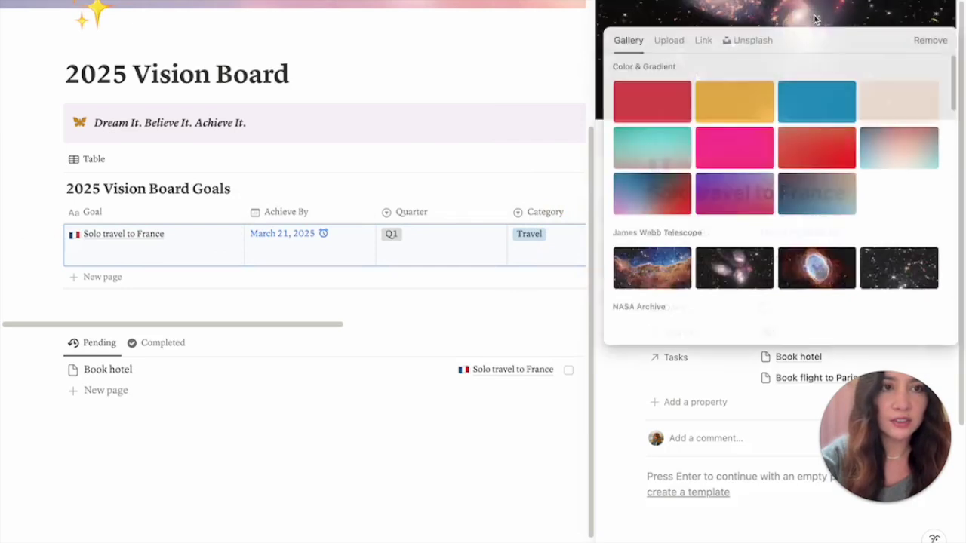
left_click(747, 41)
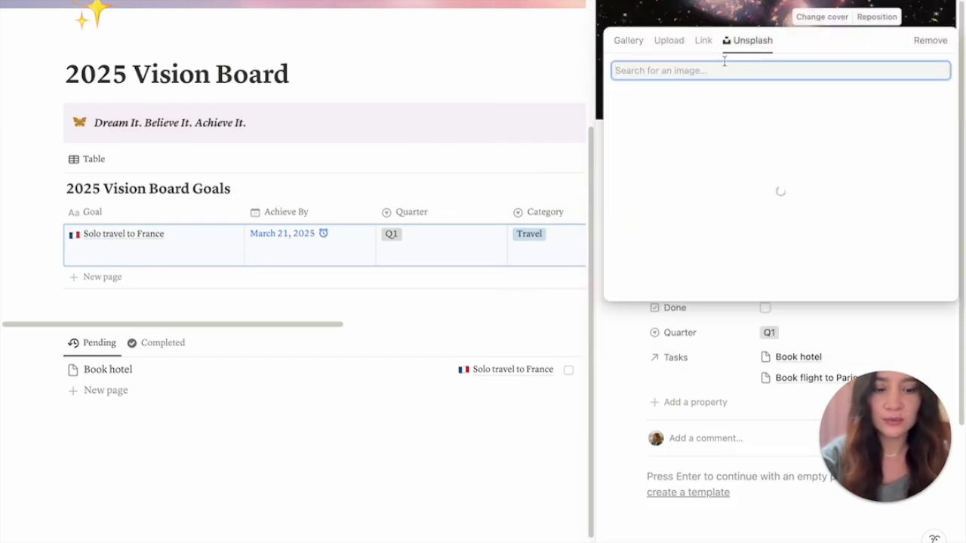
type("paris")
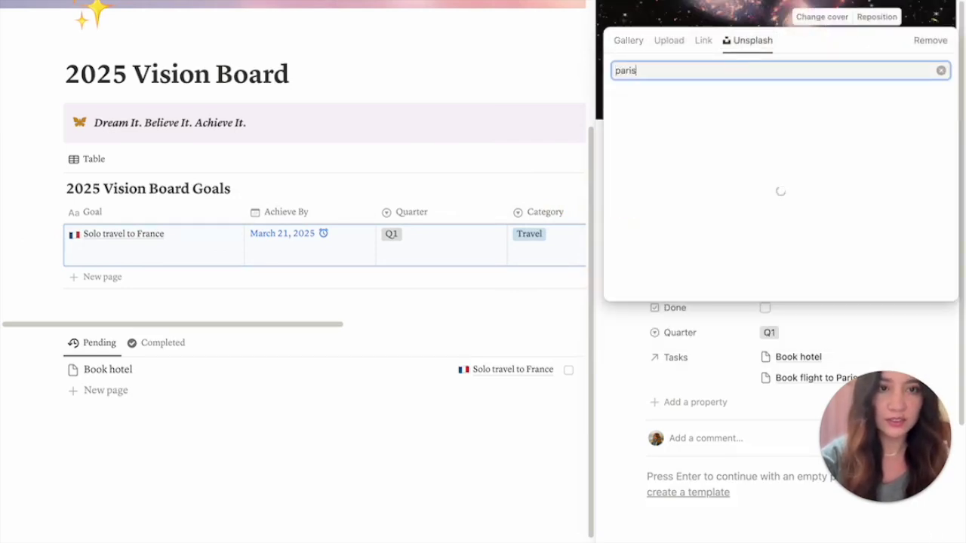
left_click(805, 177)
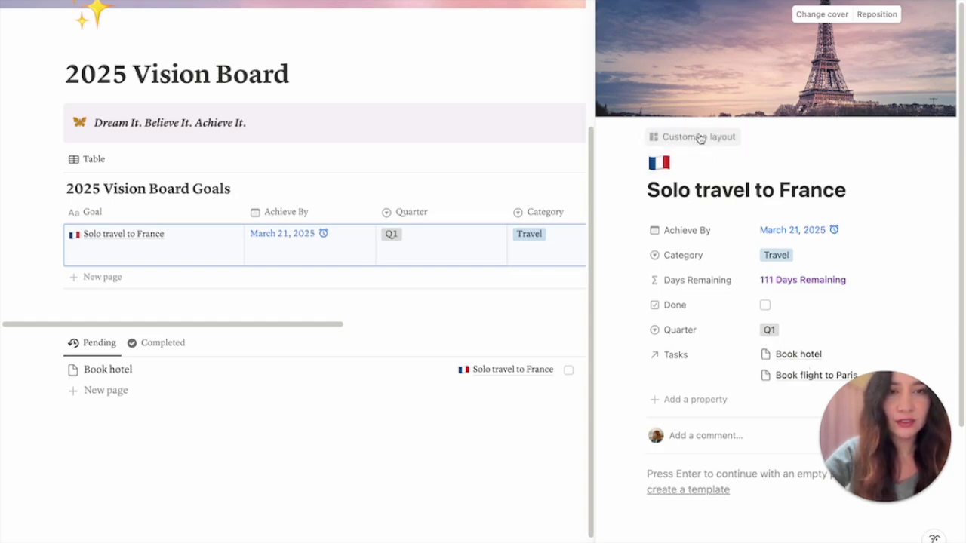
Step: Customize the goal page layout by placing the Tasks relation in the side panel, and apply the layout to all pages
left_click(691, 138)
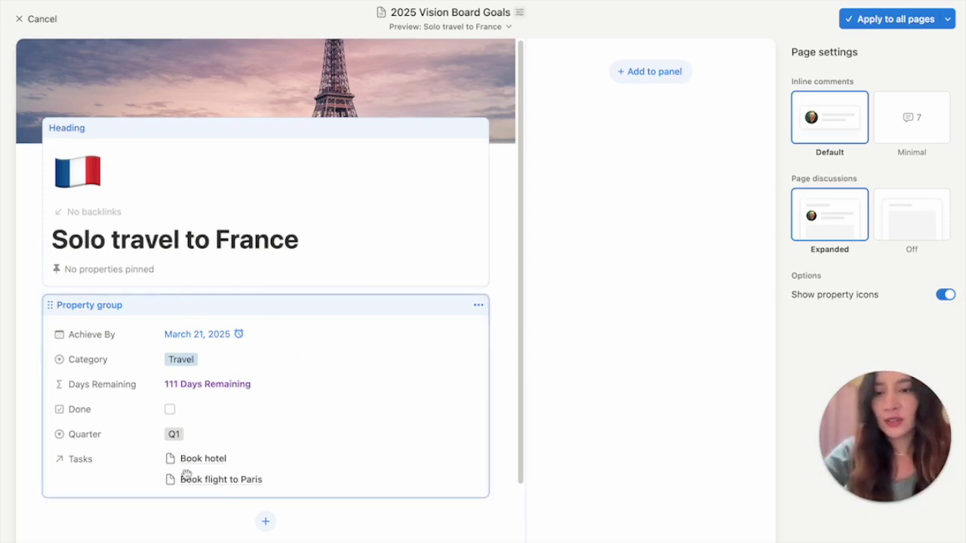
left_click(645, 72)
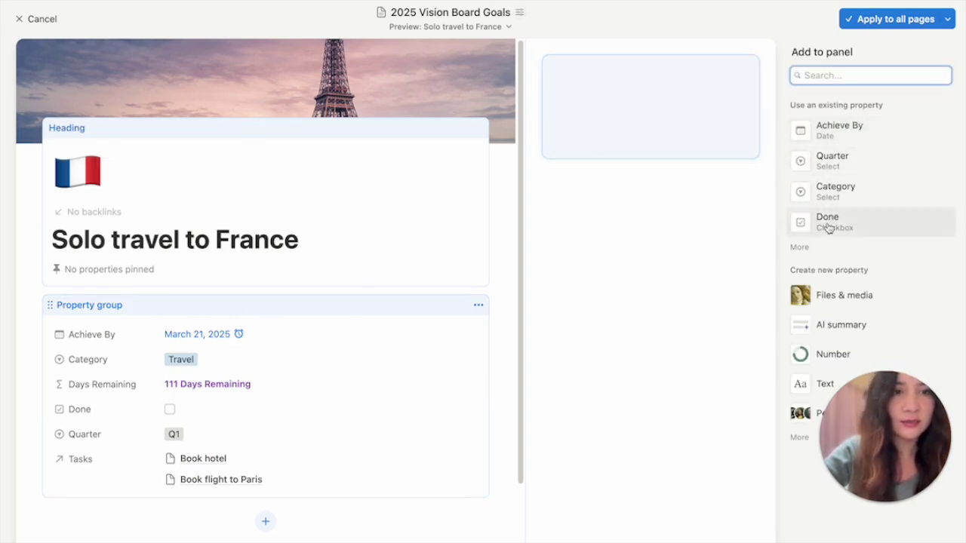
left_click(818, 246)
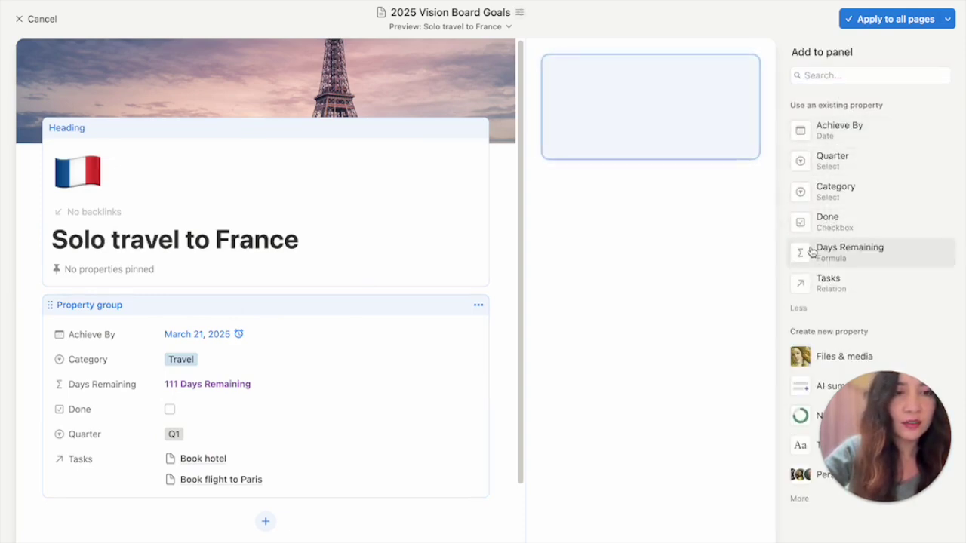
left_click(830, 287)
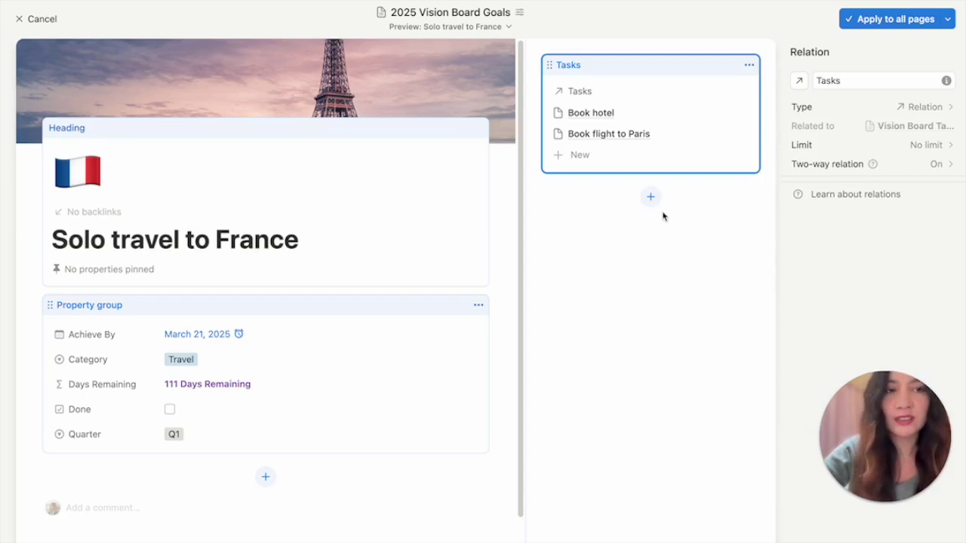
left_click(874, 21)
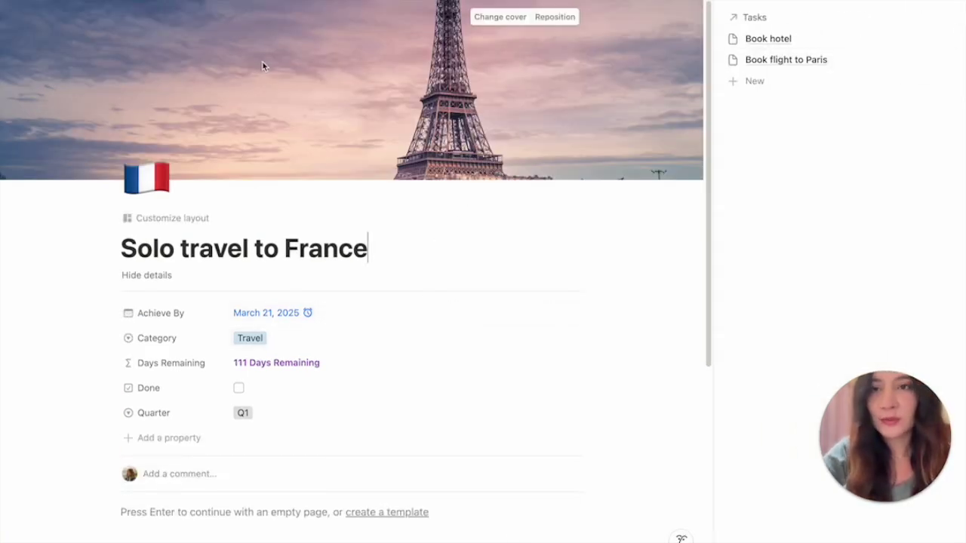
Step: Return from the goal page to the 2025 Vision Board page
left_click(244, 27)
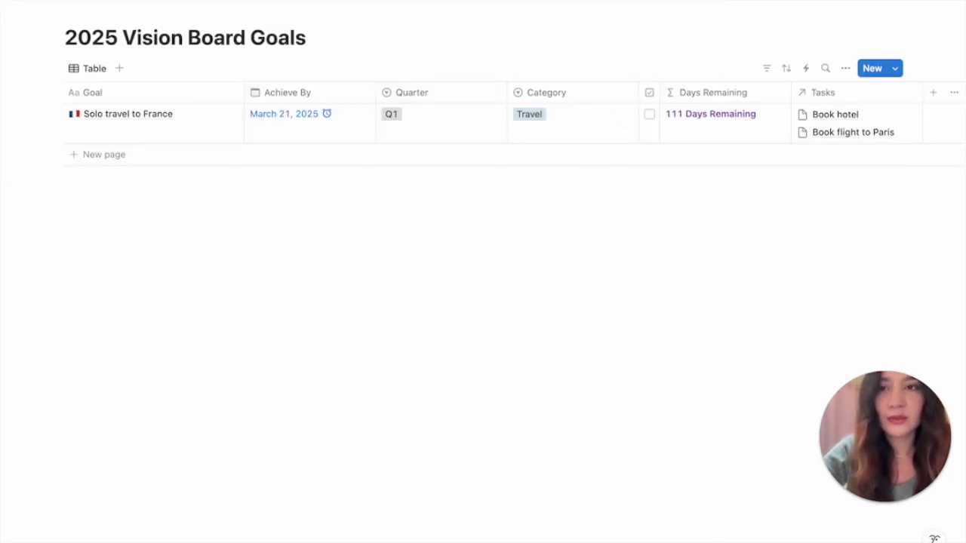
left_click(298, 71)
scroll(667, 317, "down", 1)
scroll(677, 310, "down", 2)
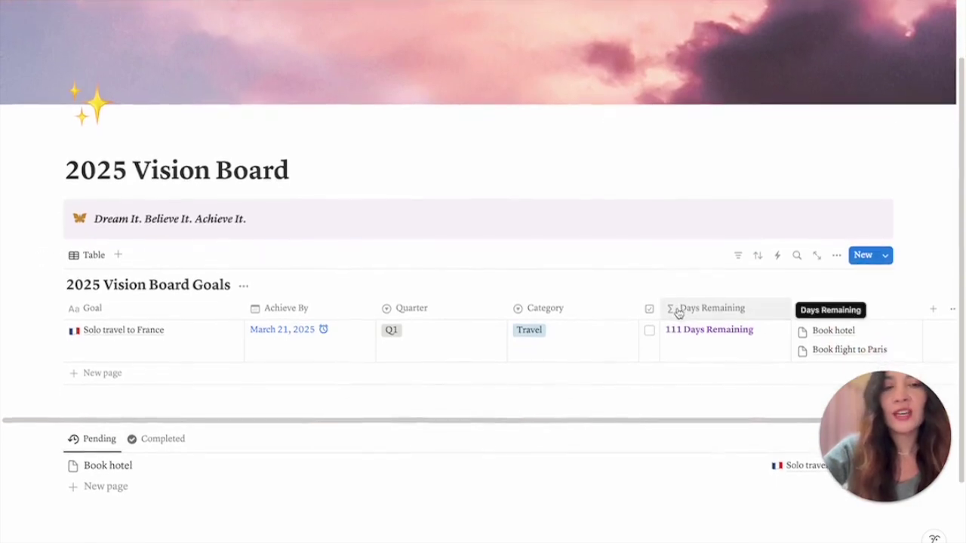
Step: Add a Rollup property named "Progress" to the goals table and give it the area chart icon
scroll(709, 324, "right", 2)
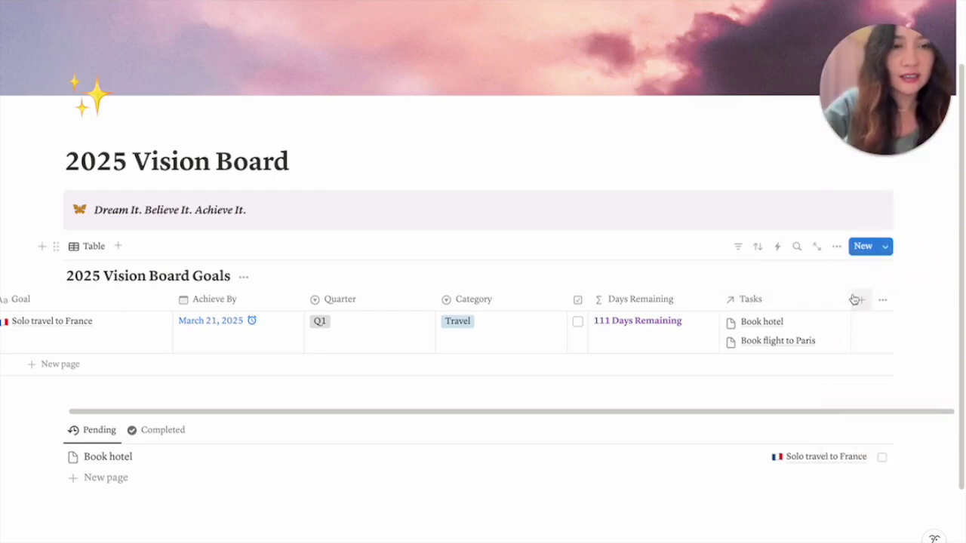
left_click(861, 300)
scroll(828, 422, "down", 4)
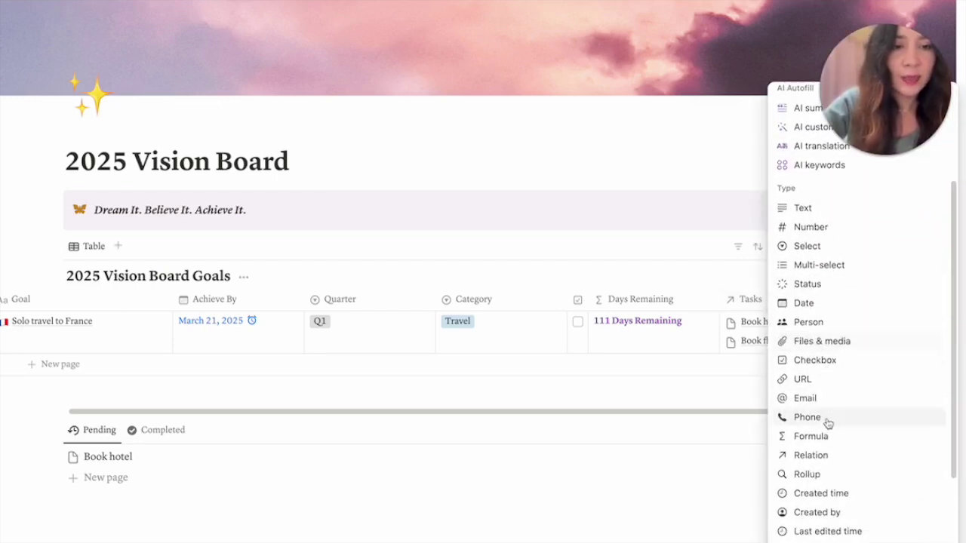
left_click(807, 477)
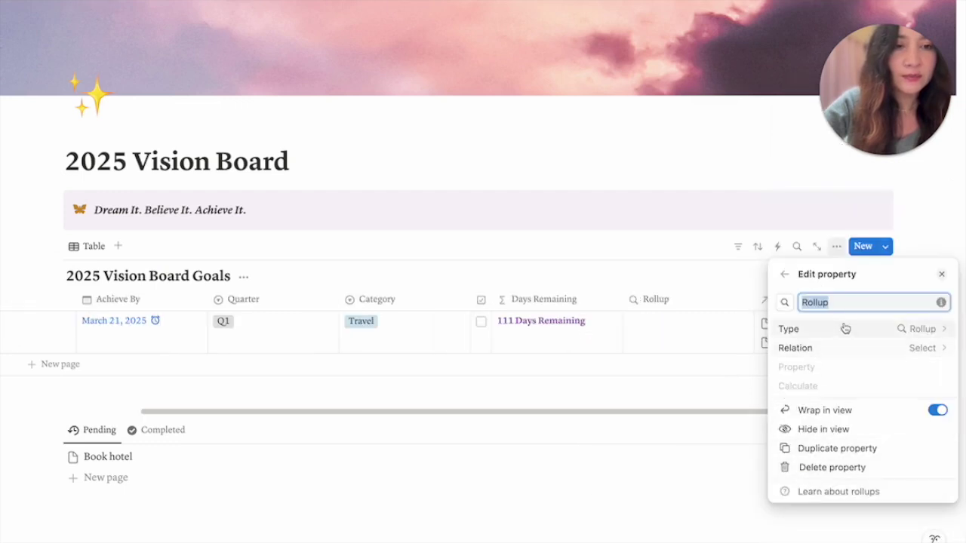
type("Progress")
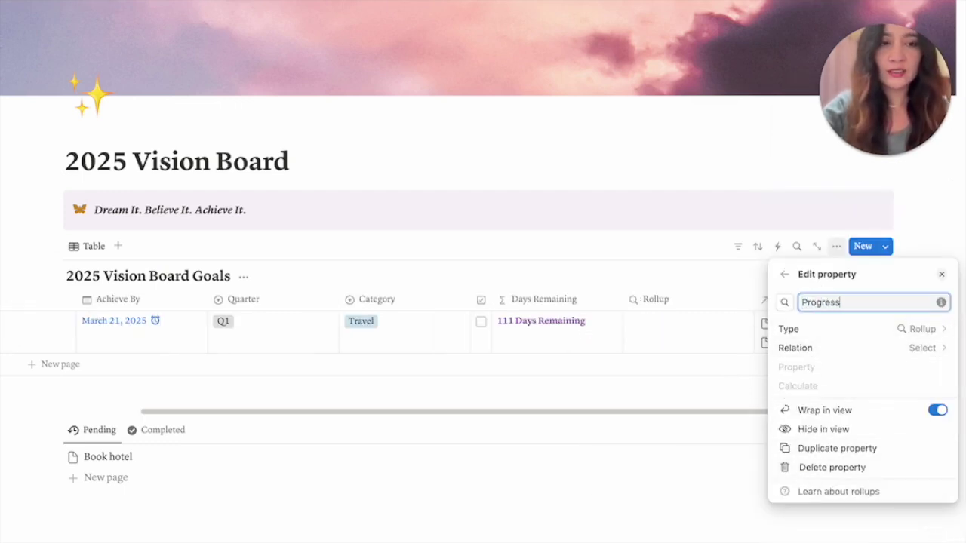
left_click(784, 302)
left_click(795, 402)
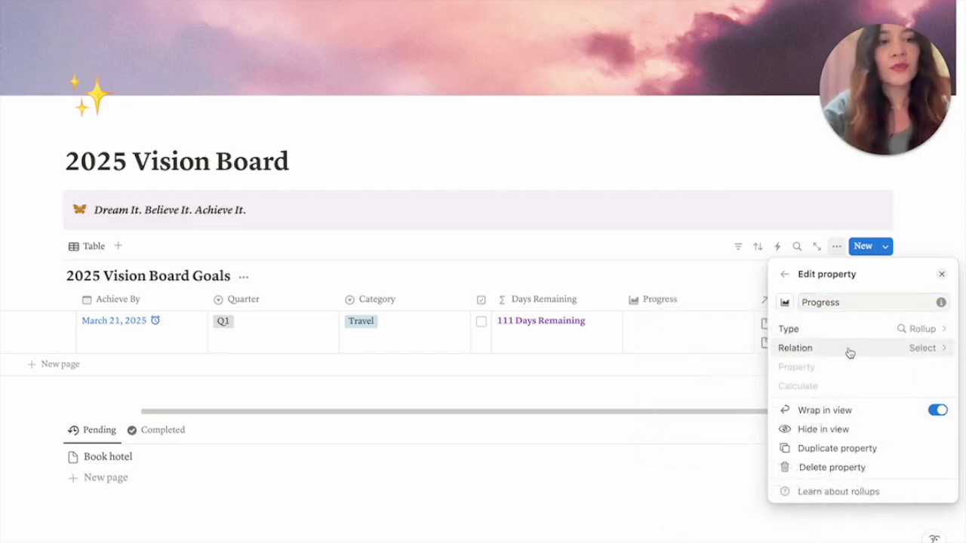
Step: Configure the Progress rollup to use the Tasks relation and its Done property, calculated as Percent checked
left_click(897, 352)
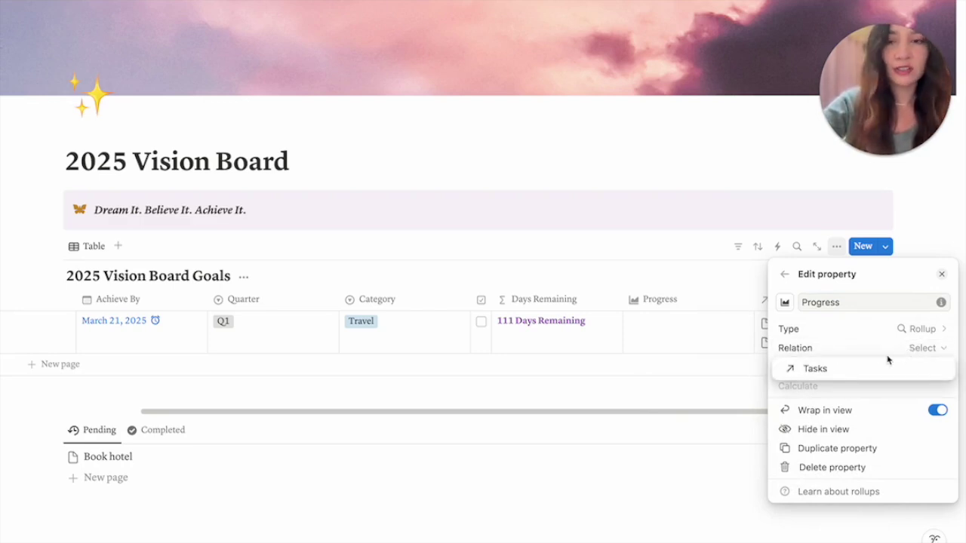
left_click(819, 370)
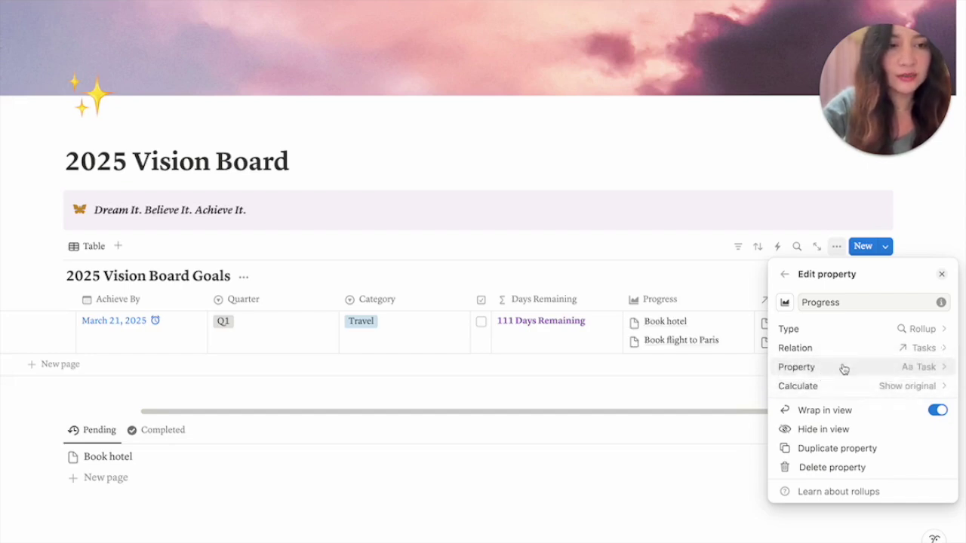
left_click(928, 369)
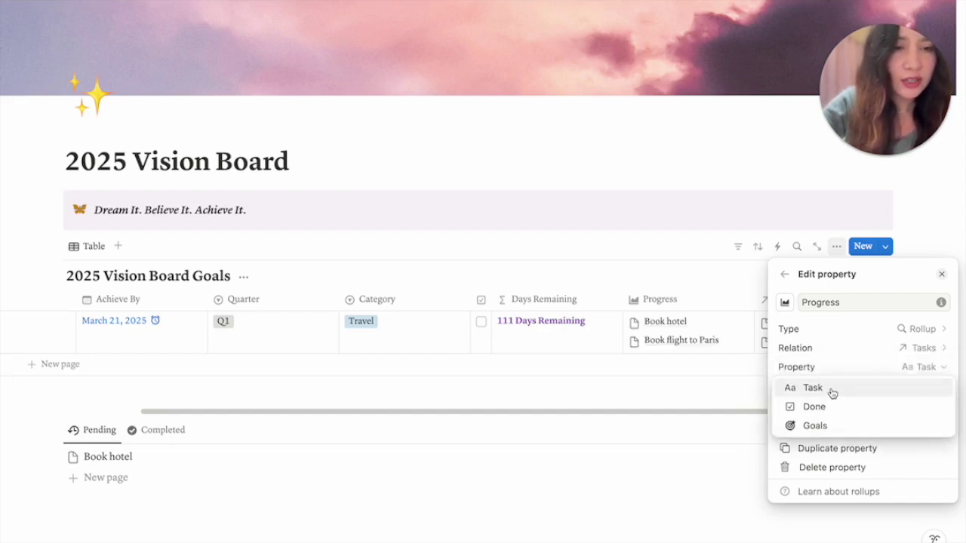
left_click(846, 408)
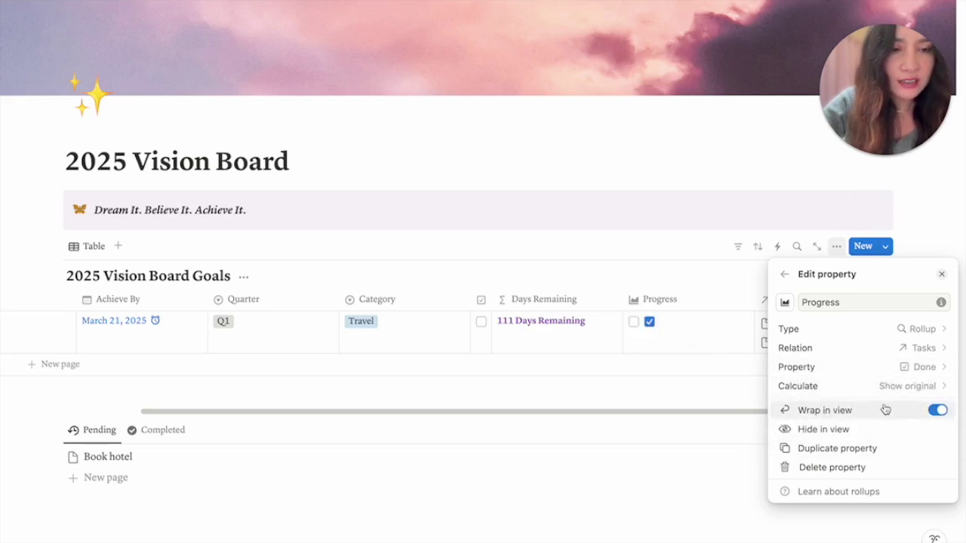
left_click(902, 392)
mouse_move(869, 447)
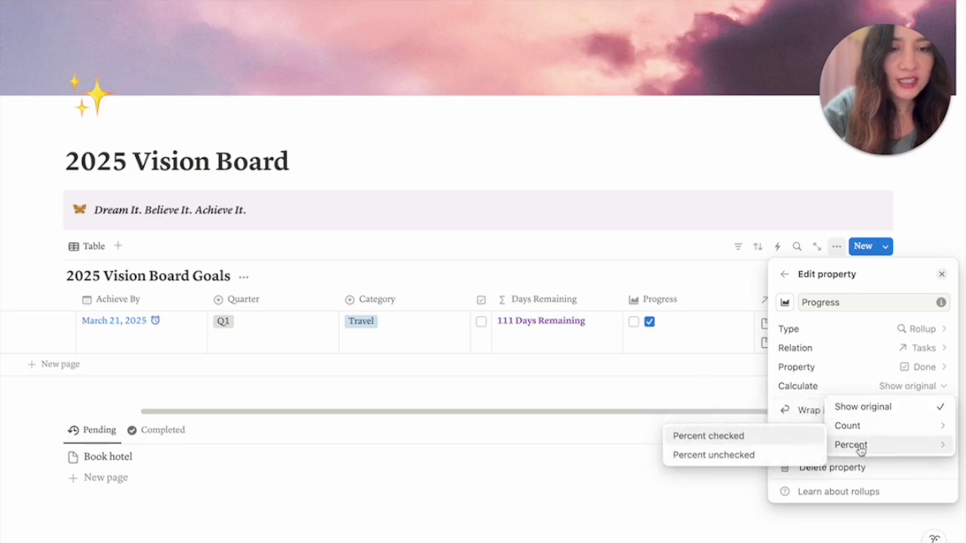
left_click(754, 437)
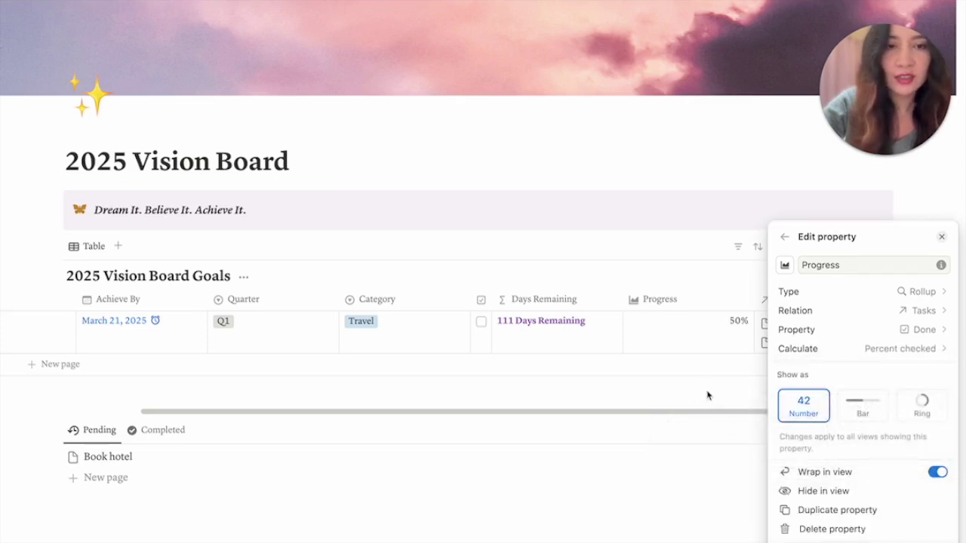
left_click(705, 280)
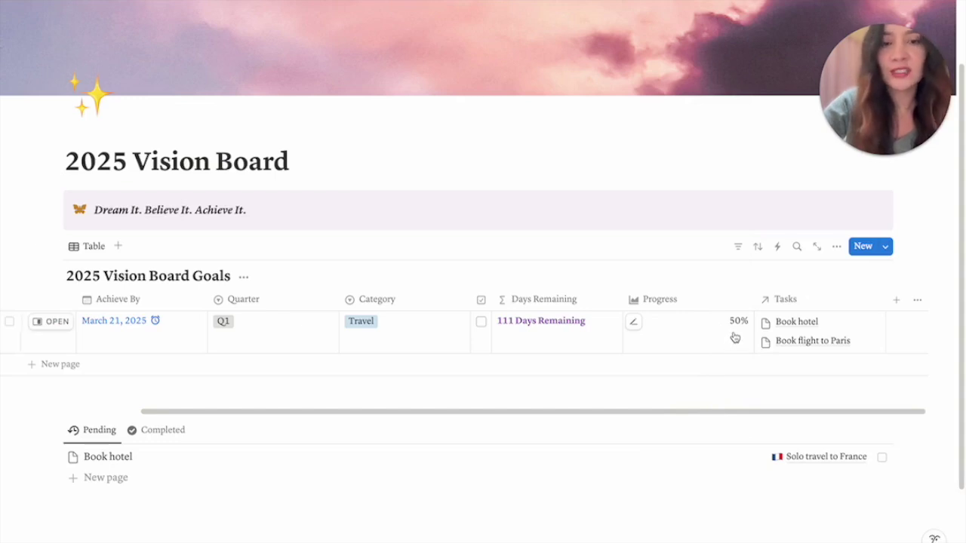
Step: Edit the Progress property so that it is shown as a Bar
left_click(716, 300)
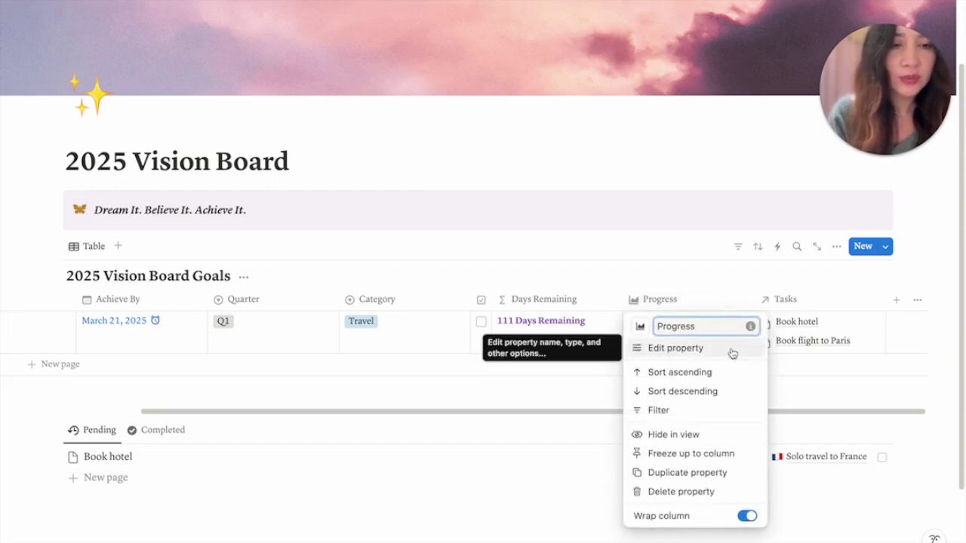
left_click(738, 349)
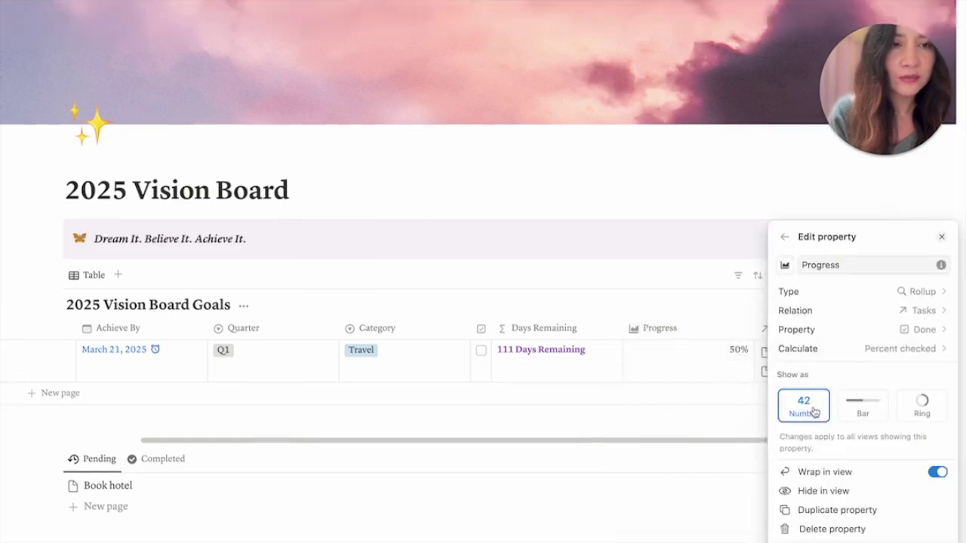
left_click(862, 407)
left_click(664, 277)
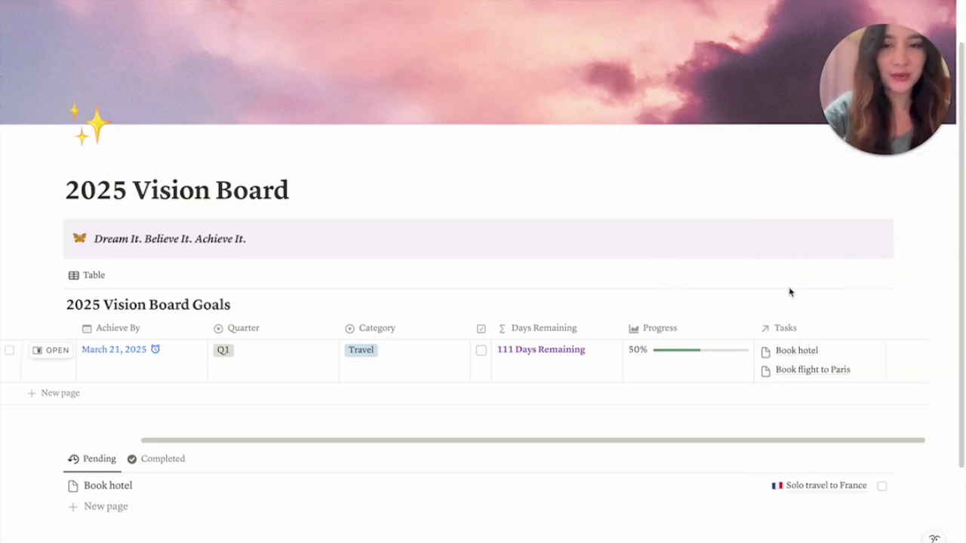
Step: Display the goals database as a Gallery with Page cover card previews and hide the database title
mouse_move(820, 275)
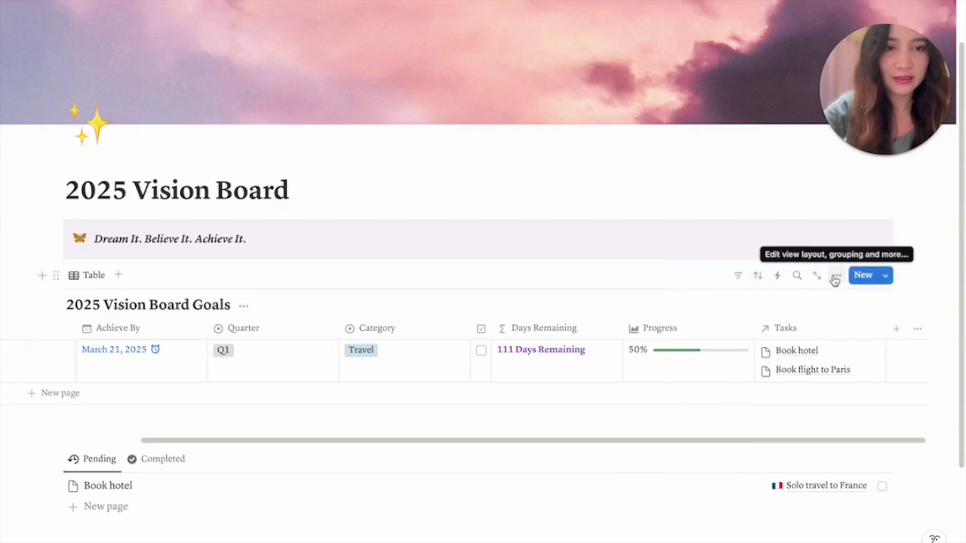
left_click(836, 276)
left_click(839, 321)
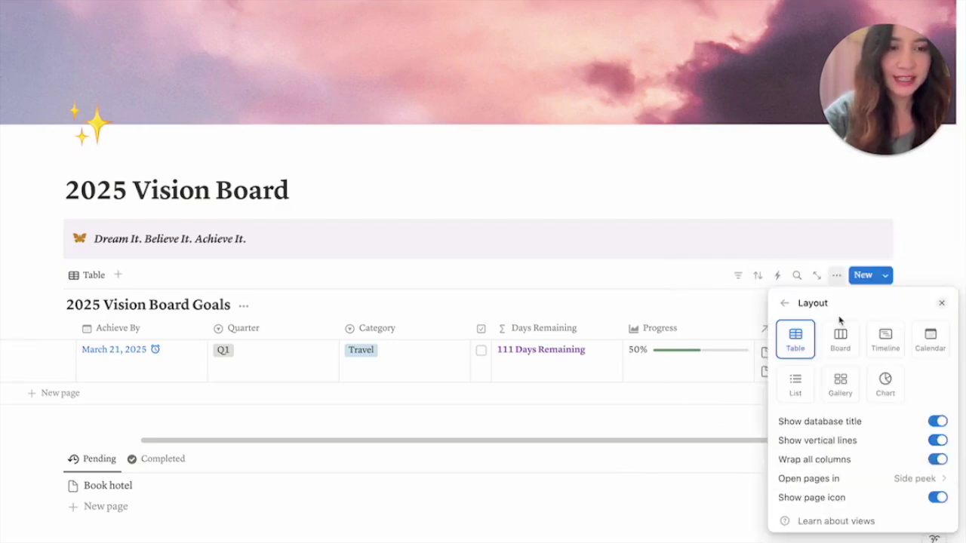
left_click(847, 396)
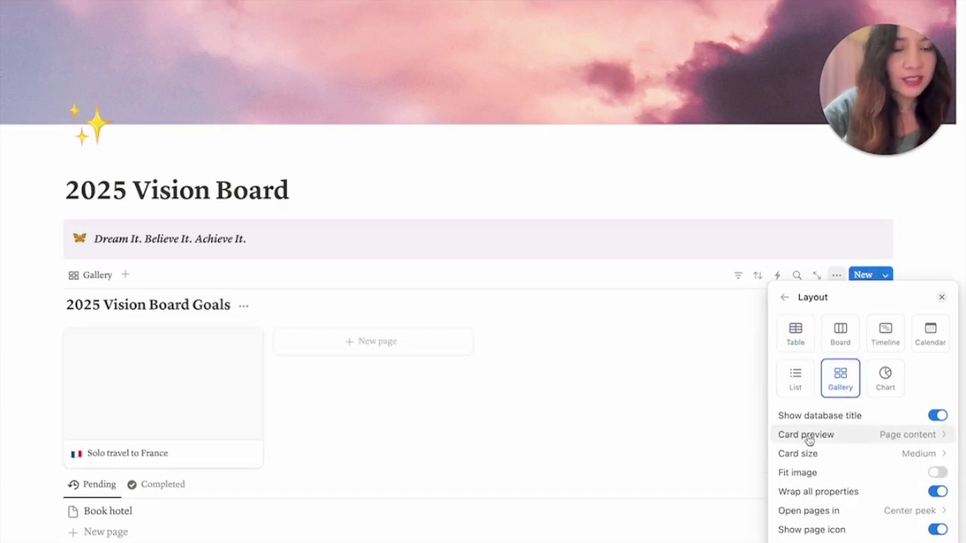
left_click(910, 437)
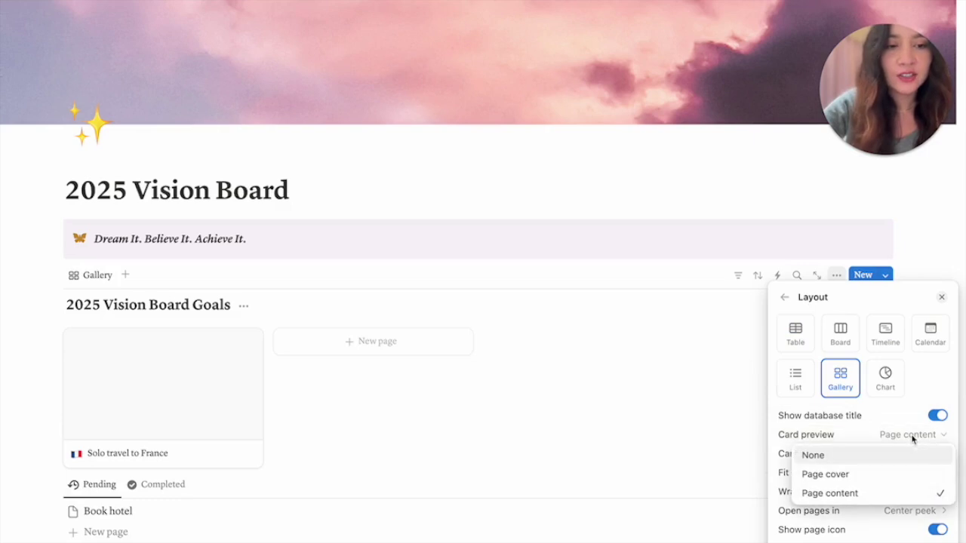
left_click(891, 475)
left_click(706, 470)
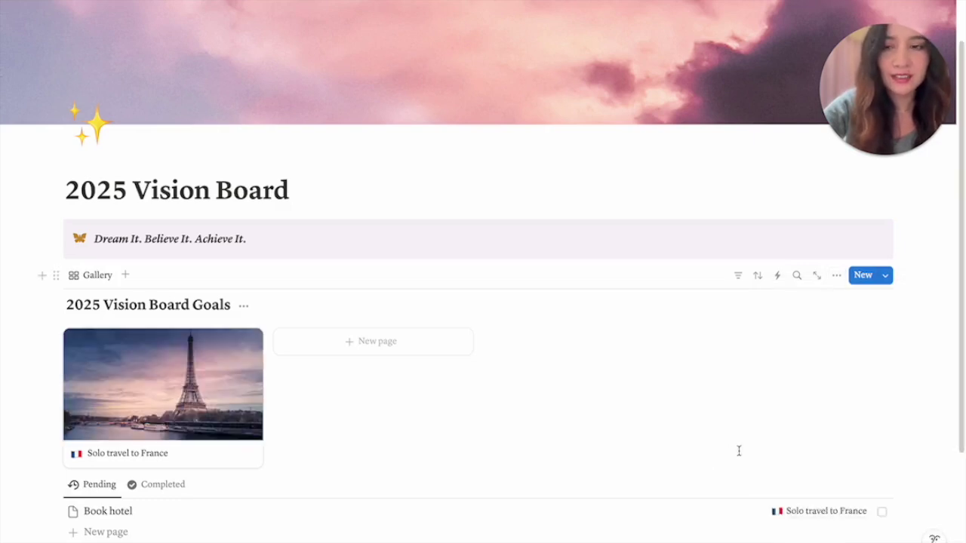
left_click(244, 306)
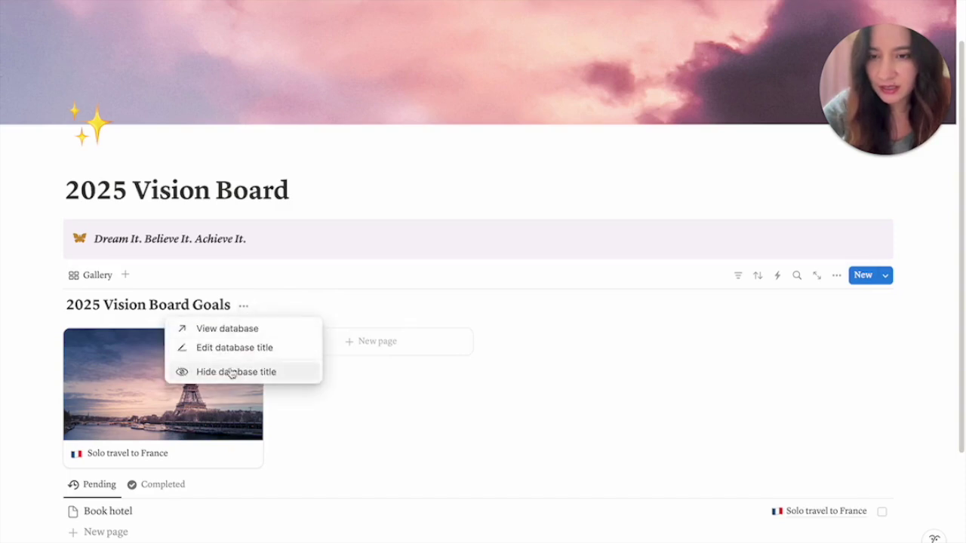
left_click(231, 373)
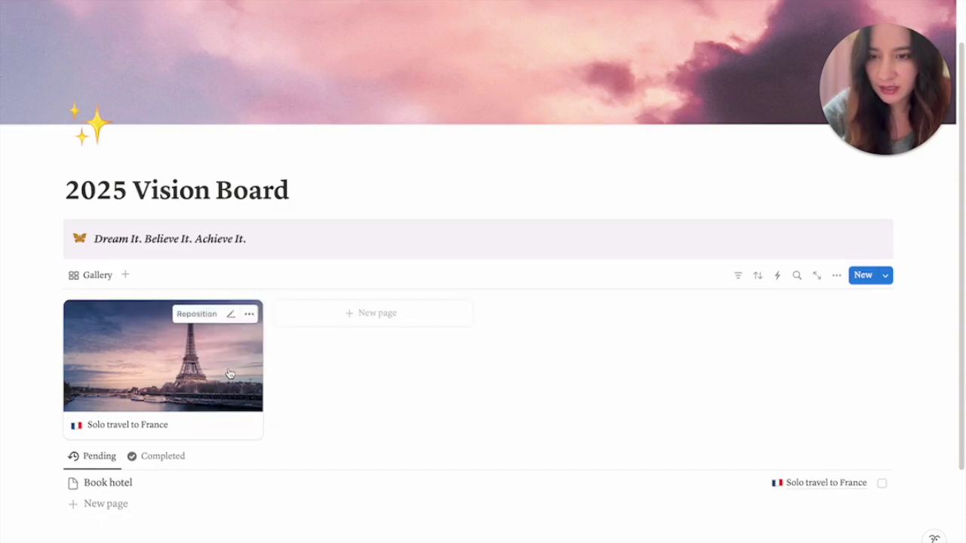
Step: Rename the goals gallery view "Vision Board" and give it the sparkles icon
left_click(96, 276)
left_click(112, 300)
type("Vision Boa")
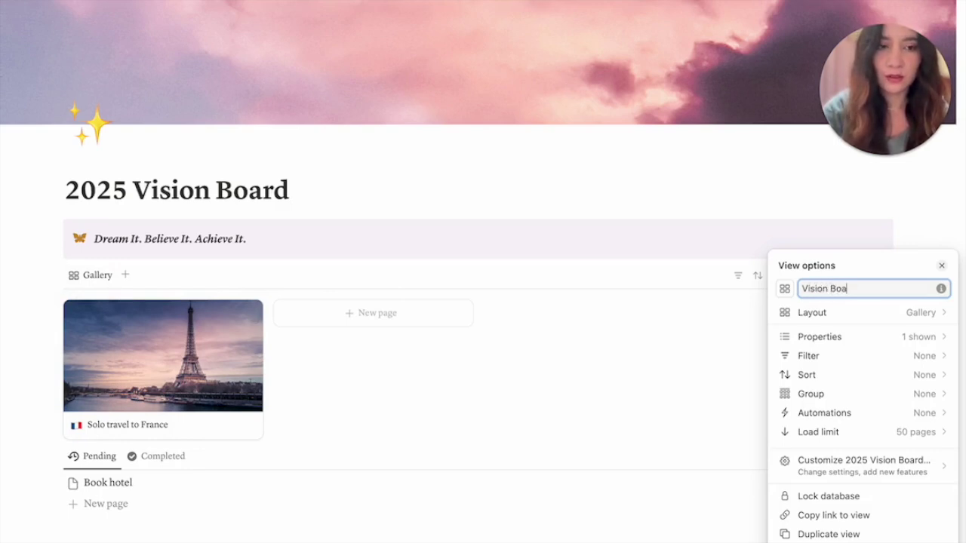
type("rd")
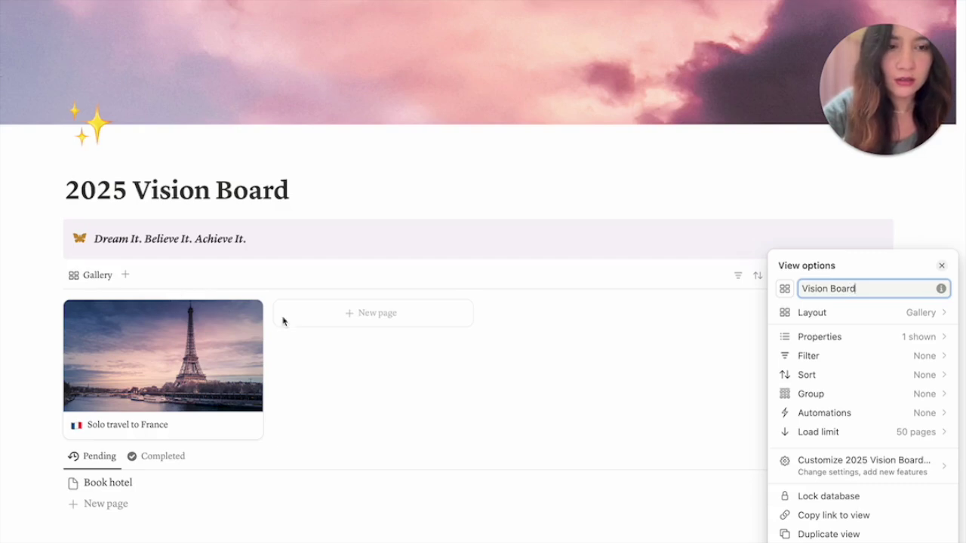
left_click(785, 288)
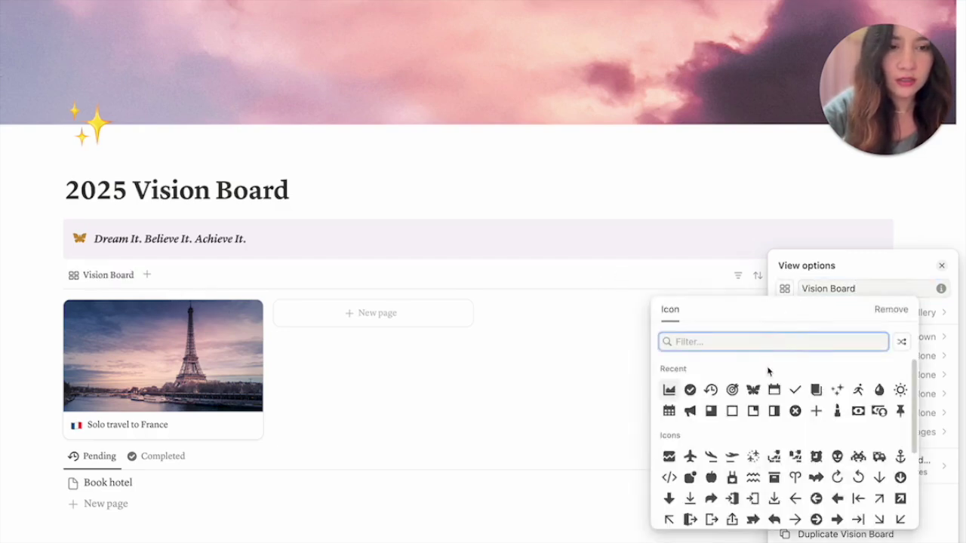
left_click(836, 389)
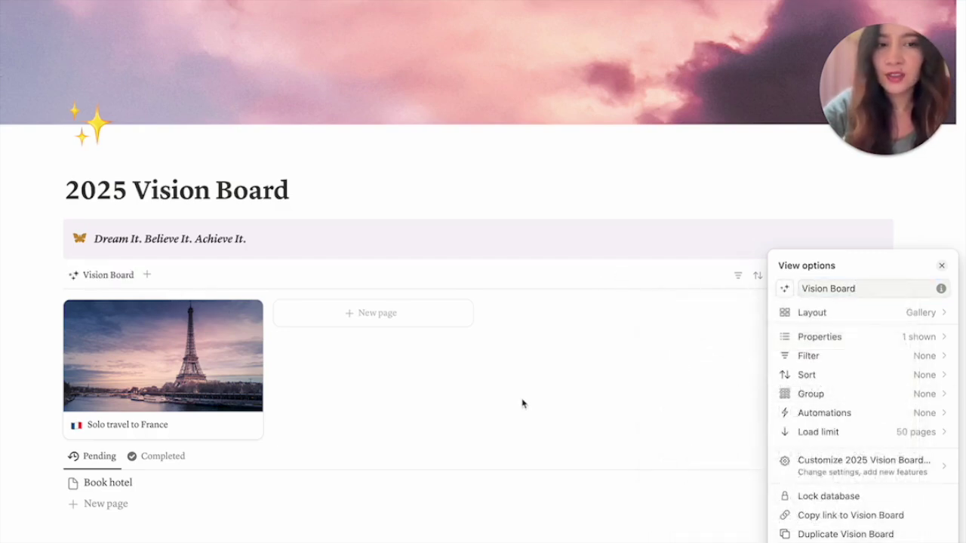
left_click(521, 402)
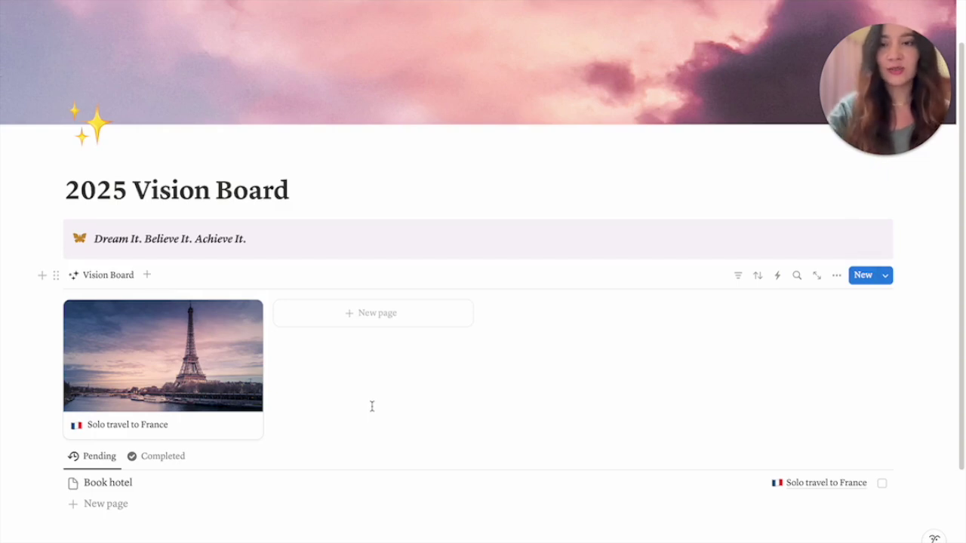
Step: Duplicate the Vision Board view and name the copy "Q1"
left_click(114, 276)
left_click(134, 404)
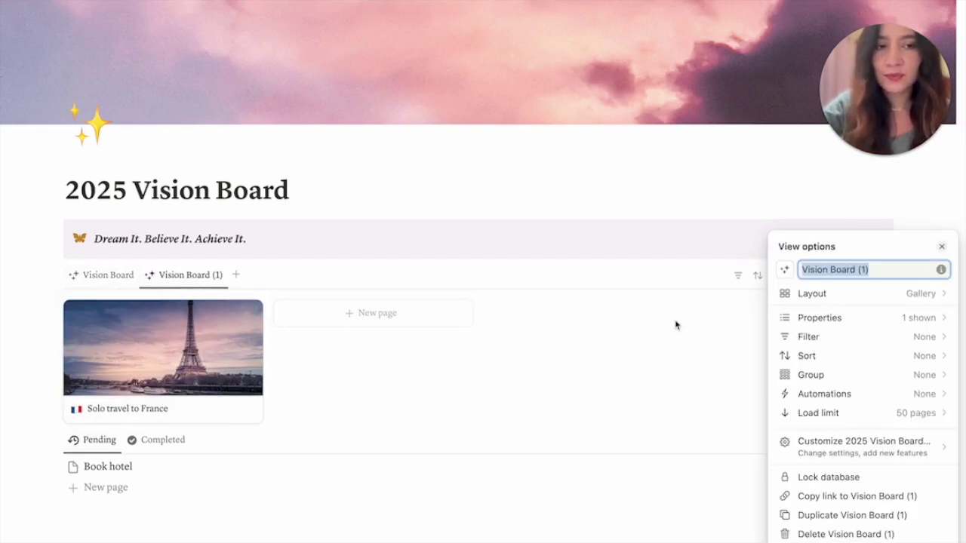
type("Q")
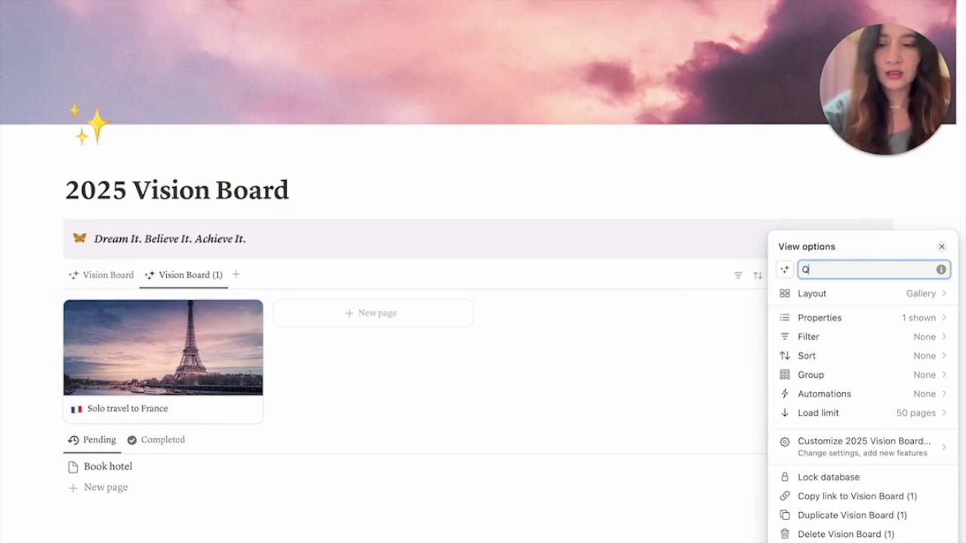
type("1")
left_click(711, 347)
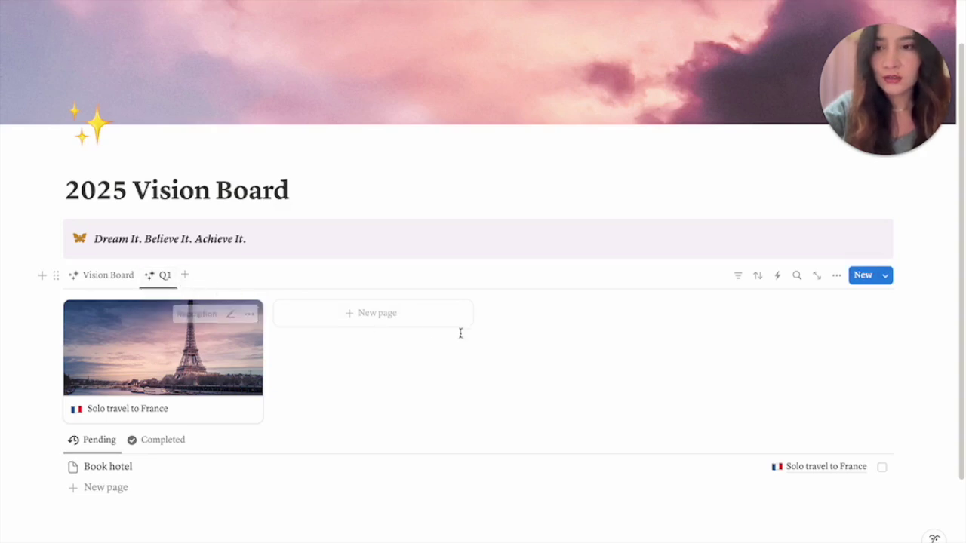
Step: Filter the Q1 view to goals whose Quarter is Q1
left_click(738, 276)
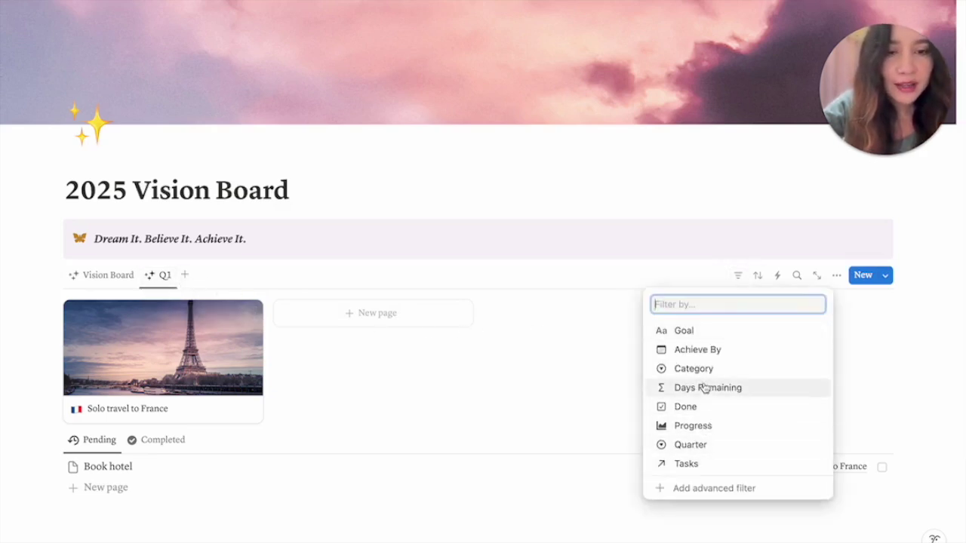
left_click(695, 446)
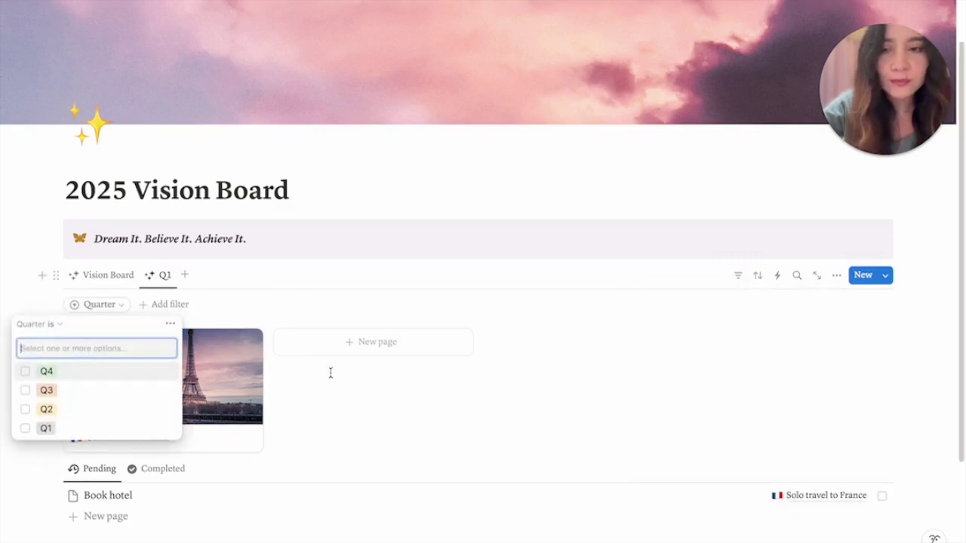
left_click(110, 430)
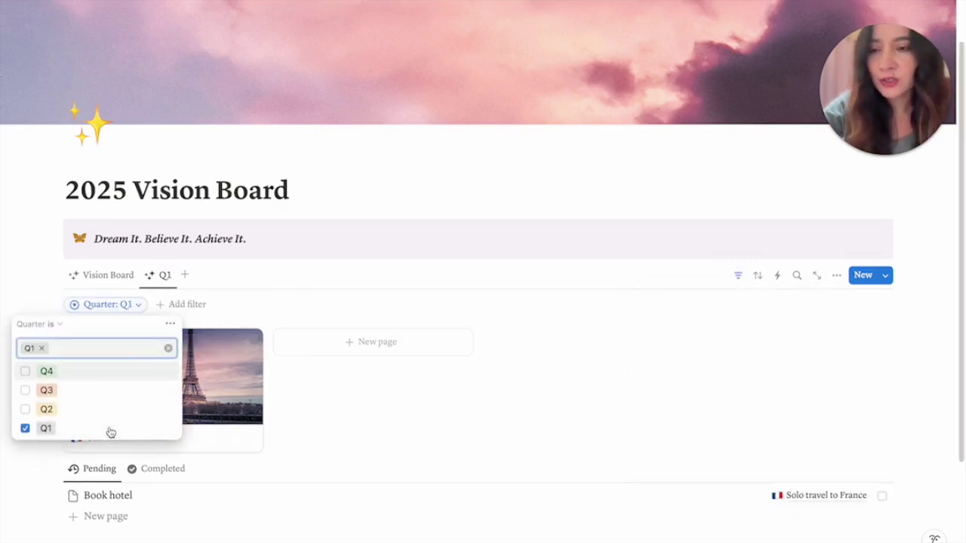
left_click(402, 407)
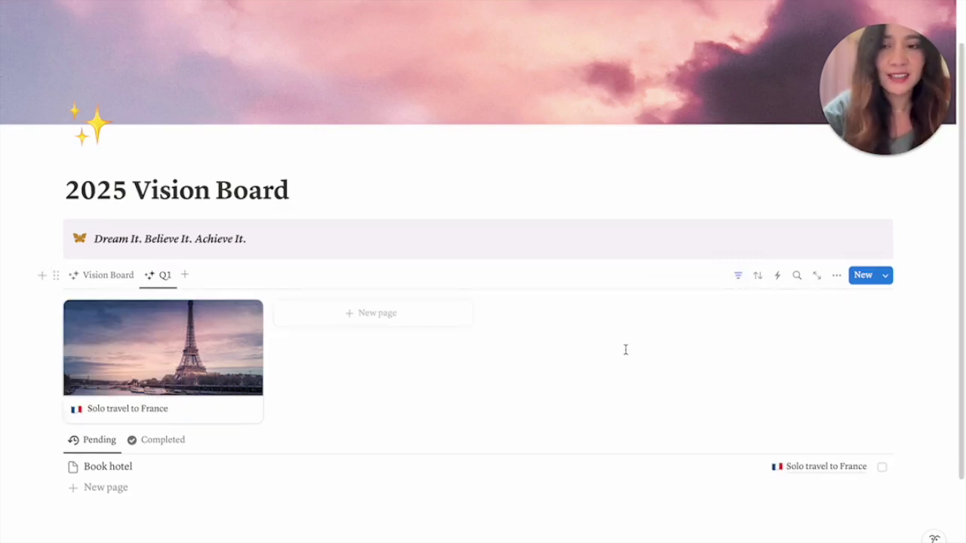
Step: Show Category, Achieve By, Days Remaining, Progress and Done, in that order, on the cards of the Q1 view
left_click(835, 276)
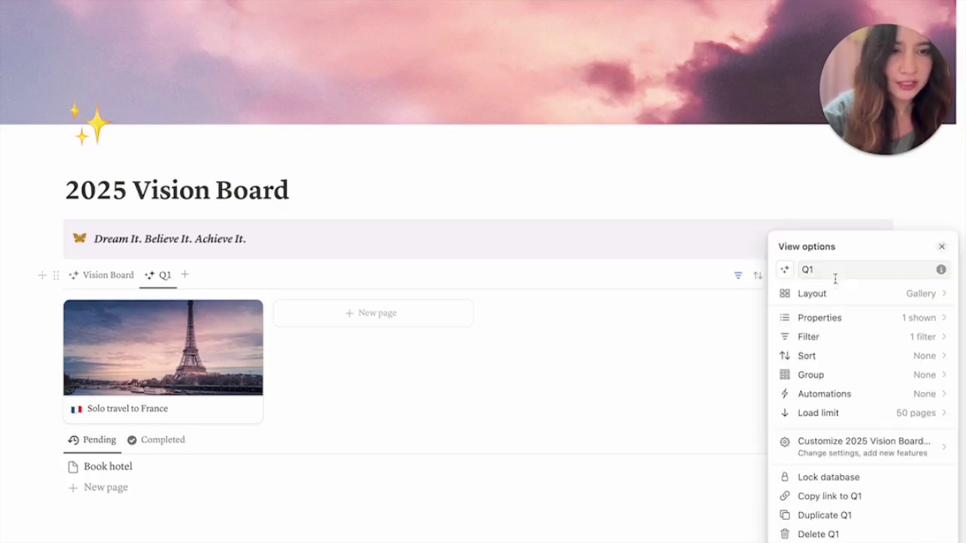
left_click(916, 323)
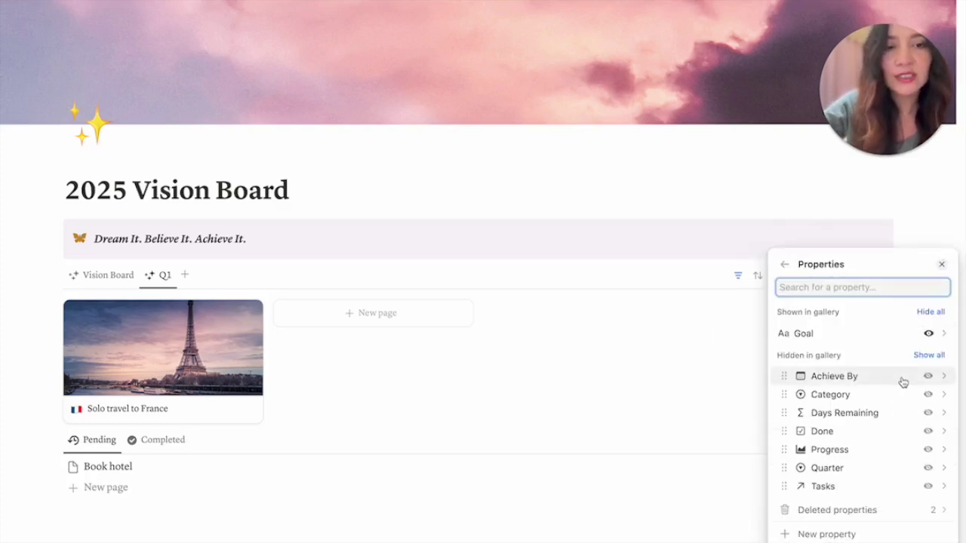
left_click(928, 377)
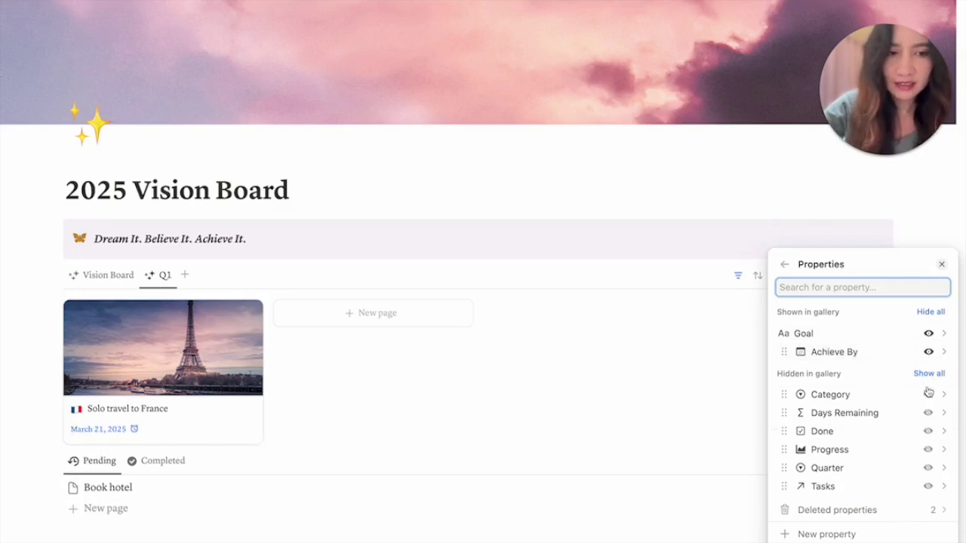
left_click(928, 395)
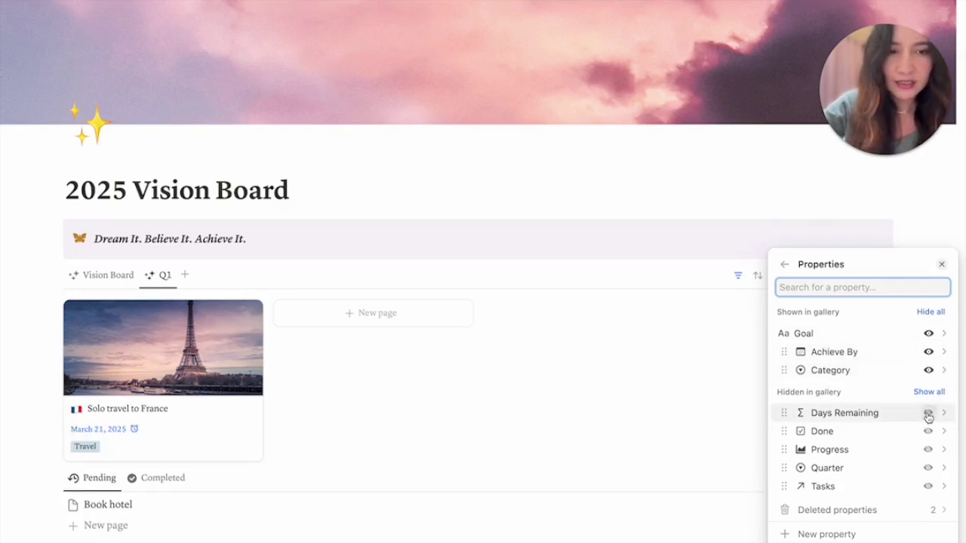
left_click(928, 415)
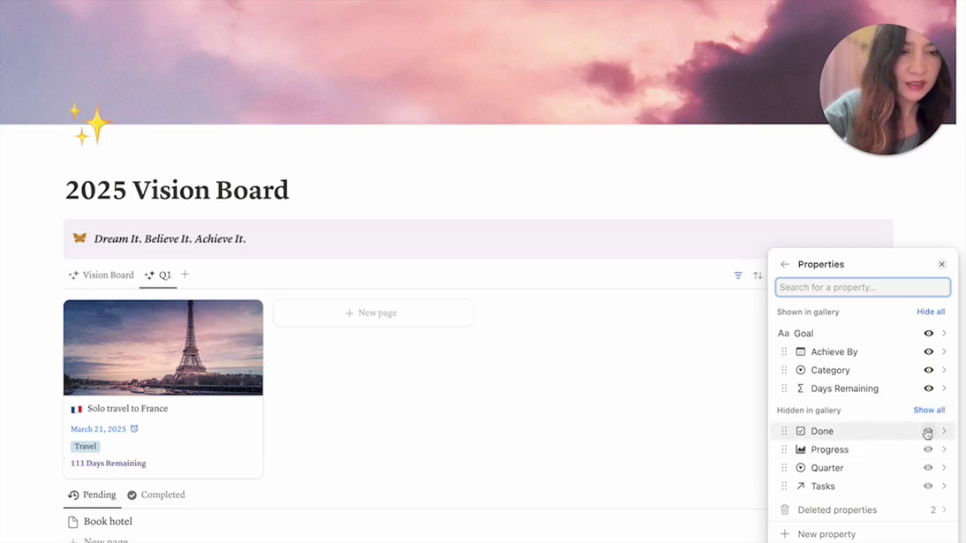
left_click(927, 432)
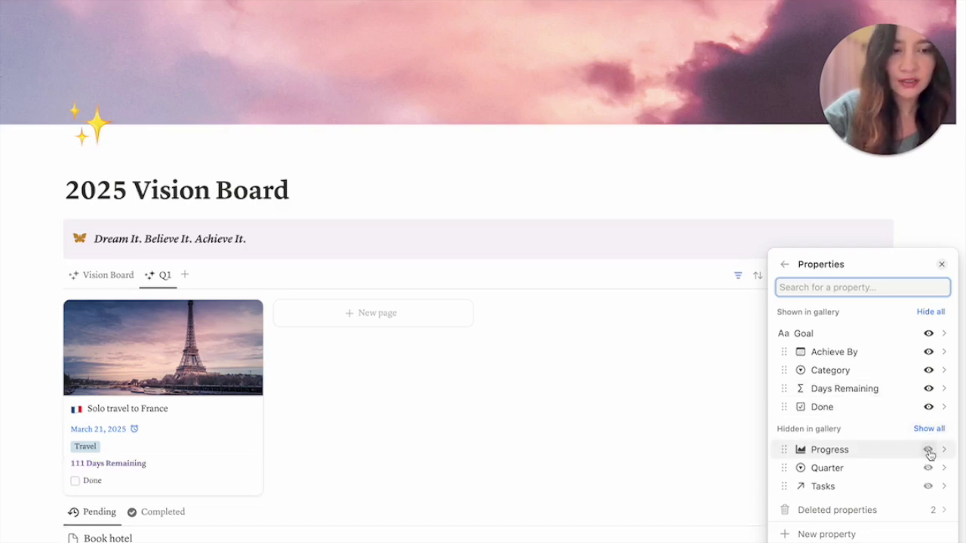
left_click(927, 450)
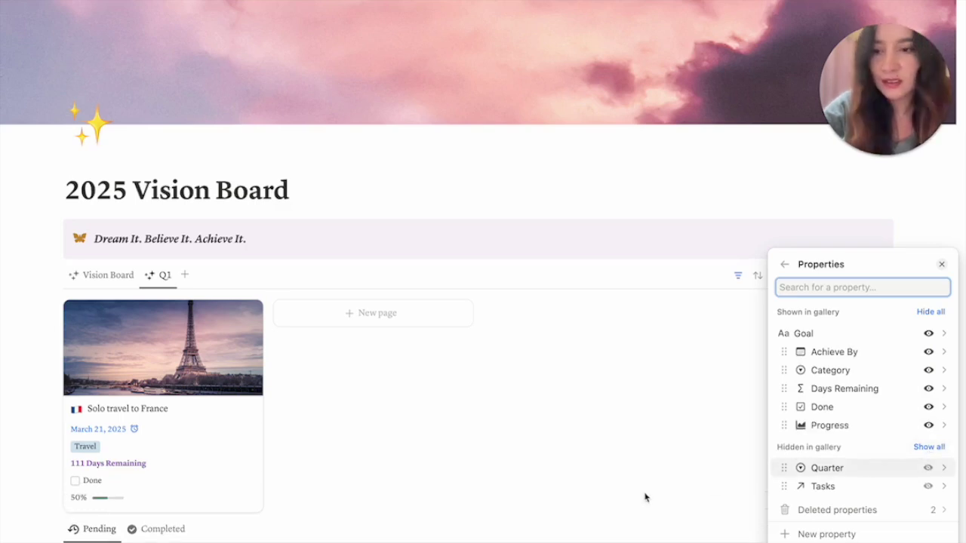
left_click_drag(881, 428, 856, 411)
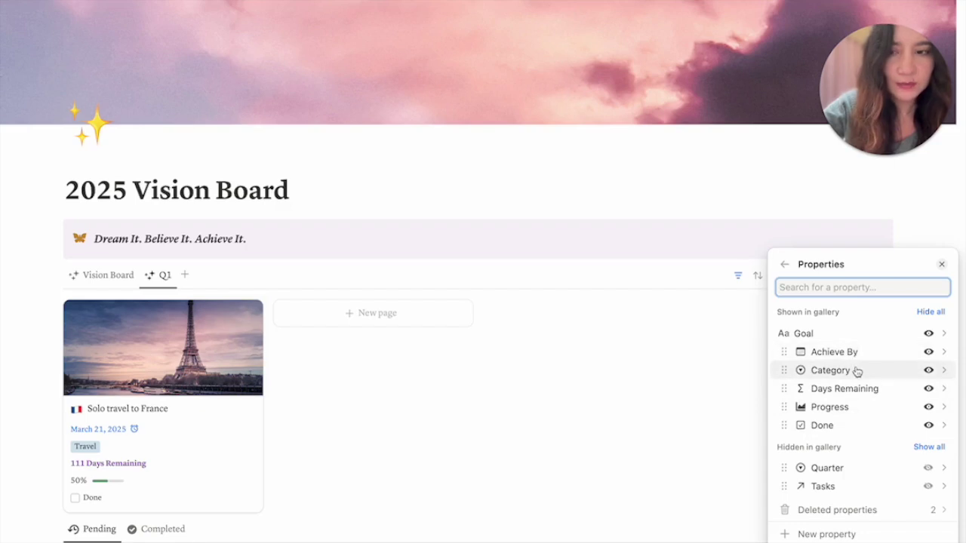
left_click_drag(855, 373, 853, 350)
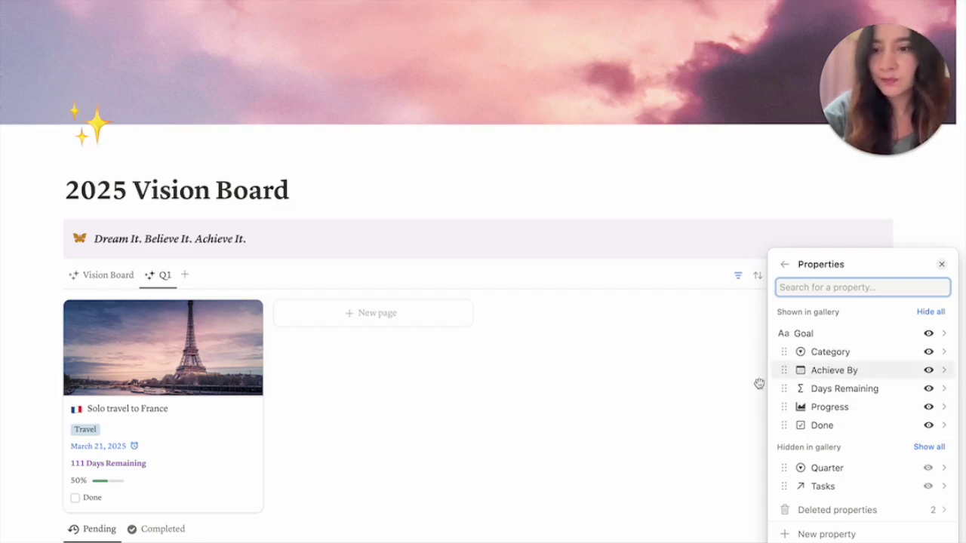
Step: Add a Formula property named "Achieve By label" to the goals database
left_click(817, 537)
scroll(835, 461, "down", 2)
scroll(835, 462, "down", 2)
left_click(833, 457)
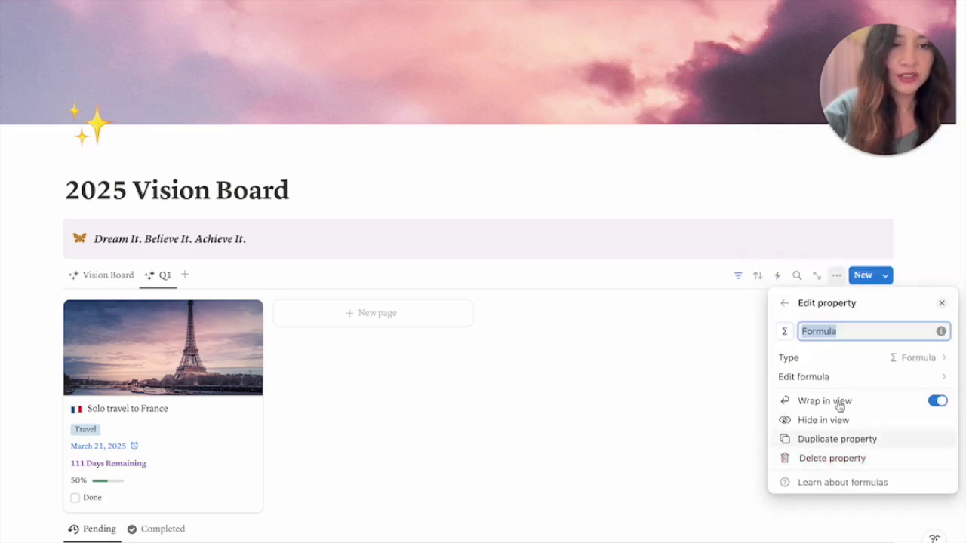
type("Achiev")
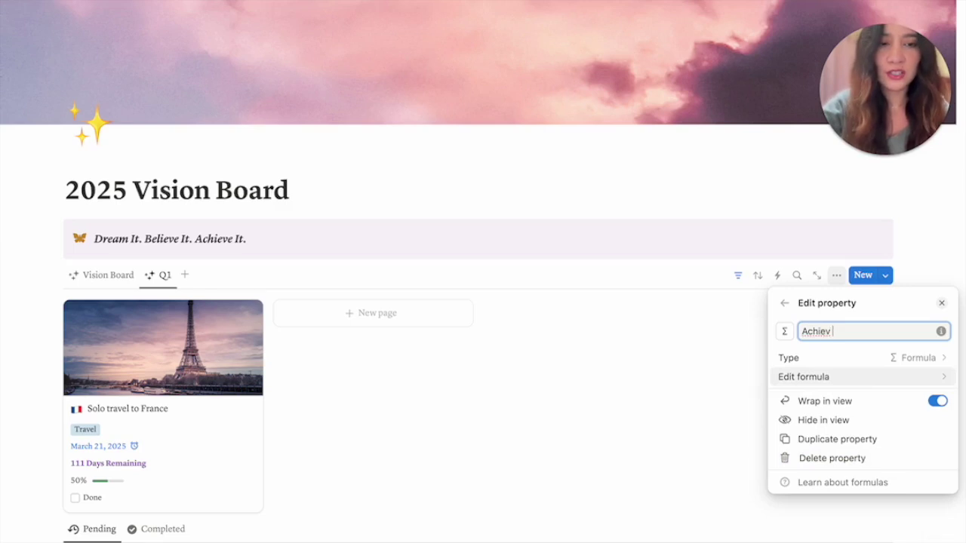
type("e By label")
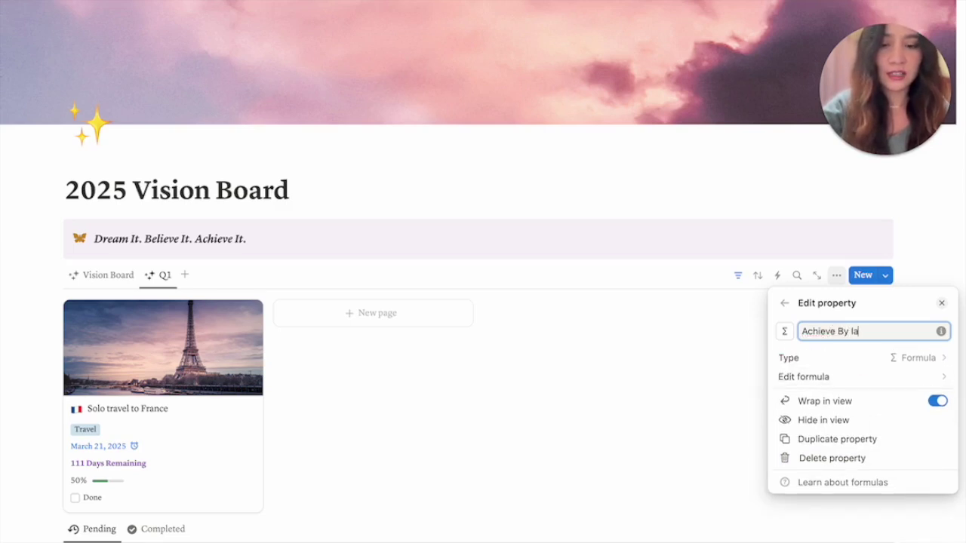
Step: Set the Achieve By label formula to ("Achieve By: " + Achieve By).style("b") using the Achieve By property, and save it
left_click(829, 380)
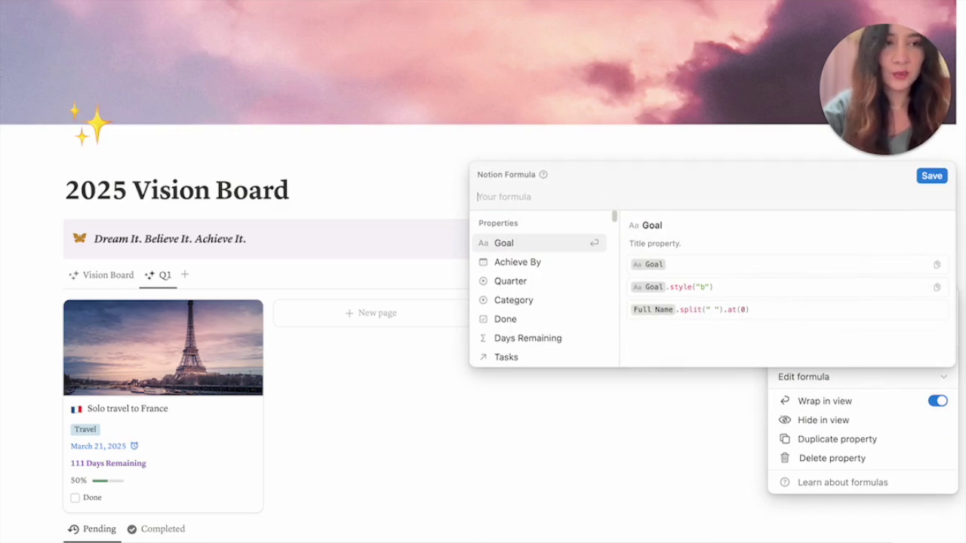
type("(\"")
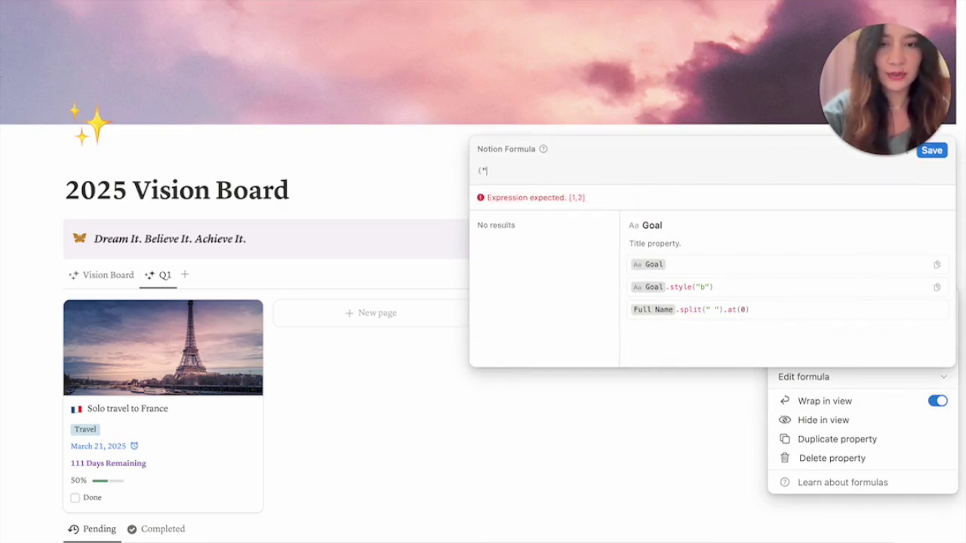
type("Achieve By:")
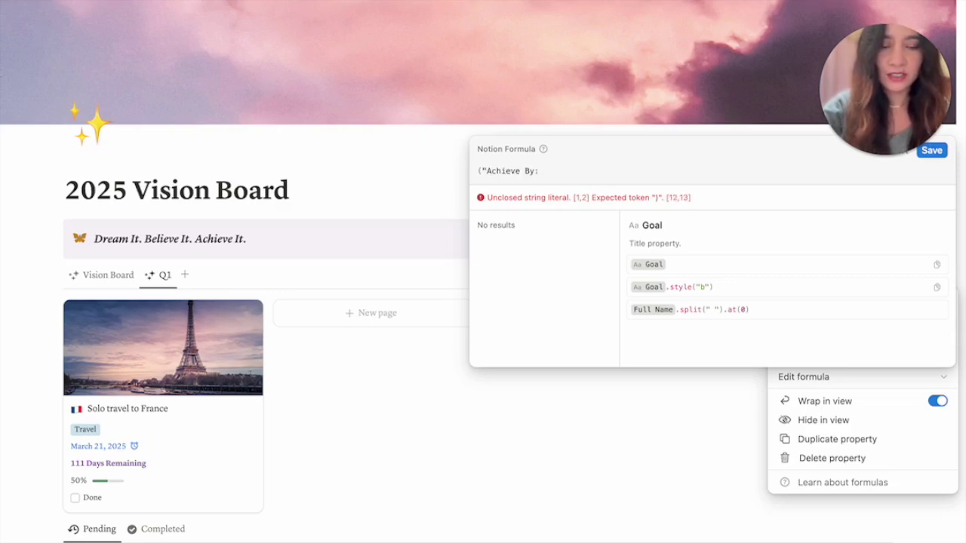
type(" \"")
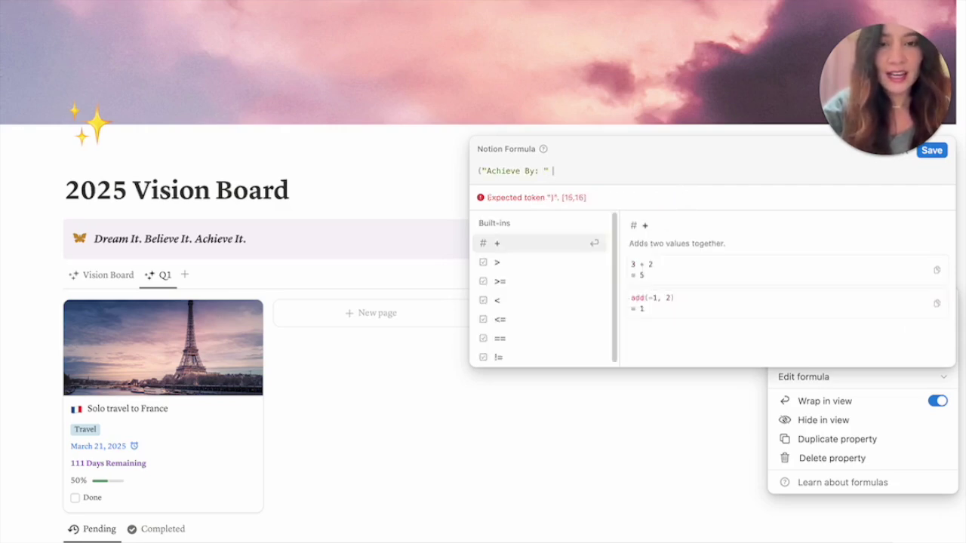
type(" +")
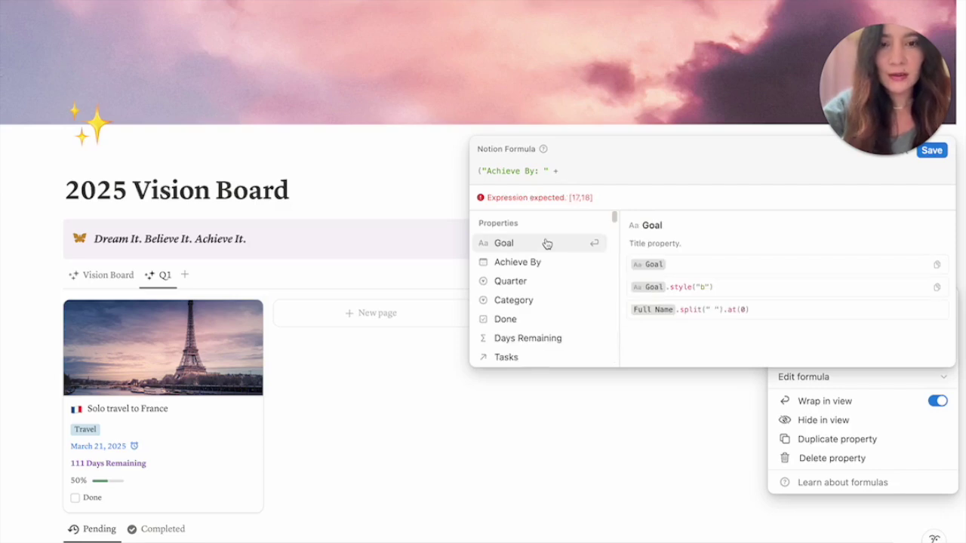
left_click(541, 263)
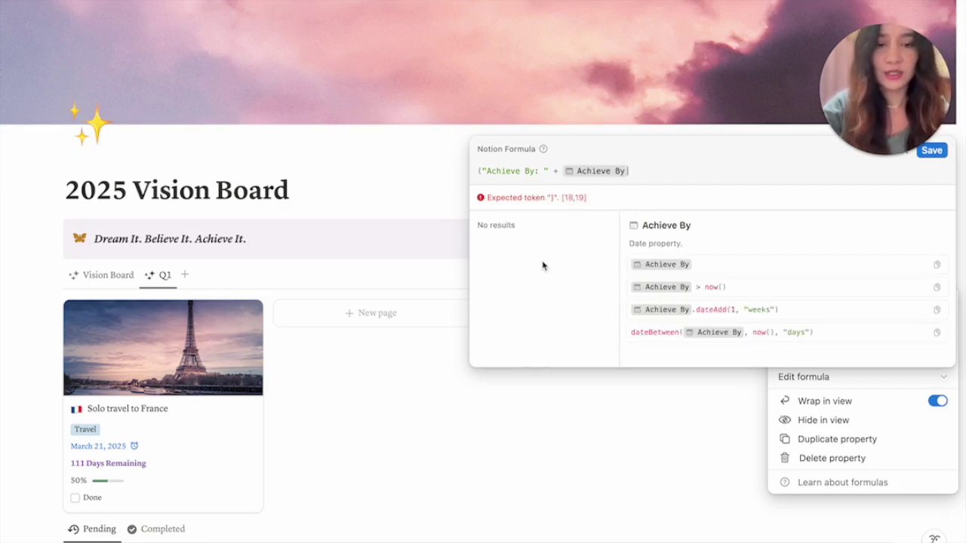
type(")")
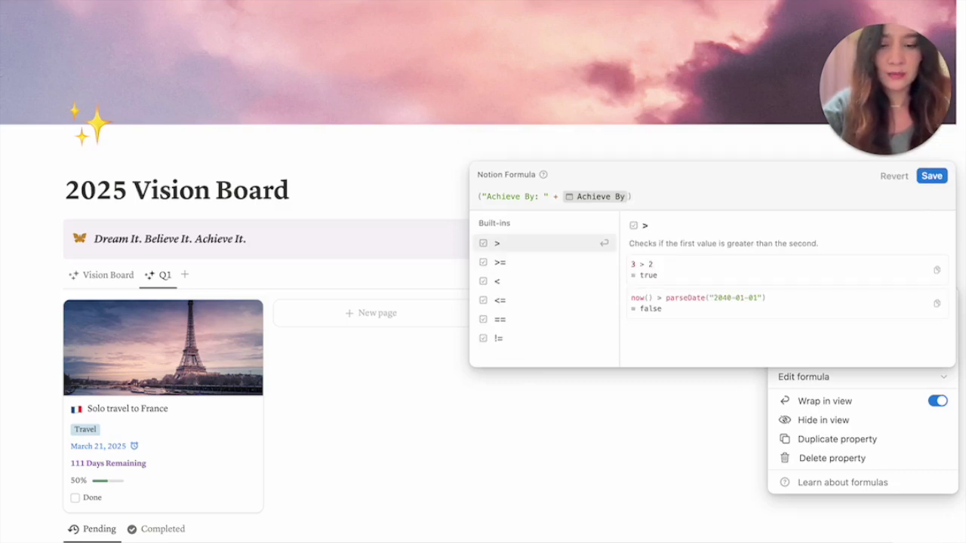
type(".style(")
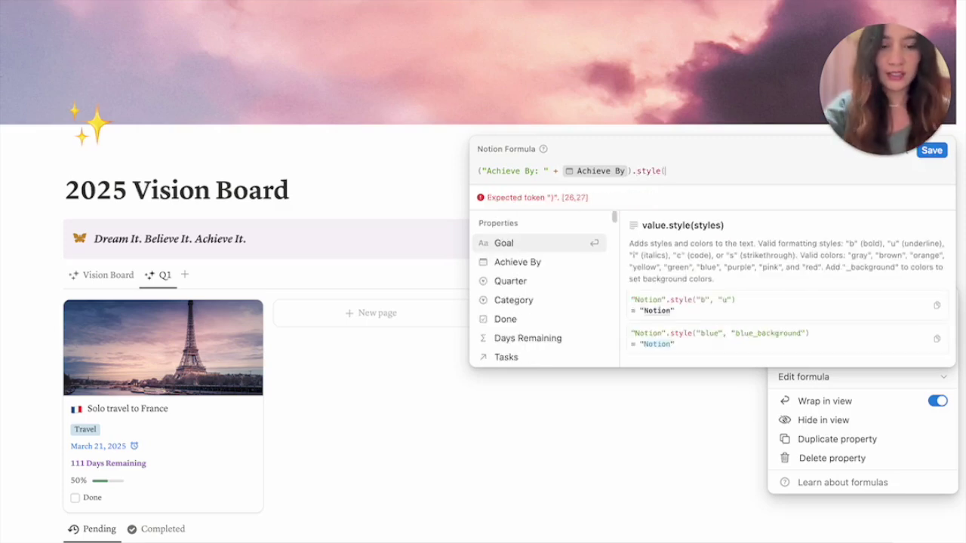
type("\"")
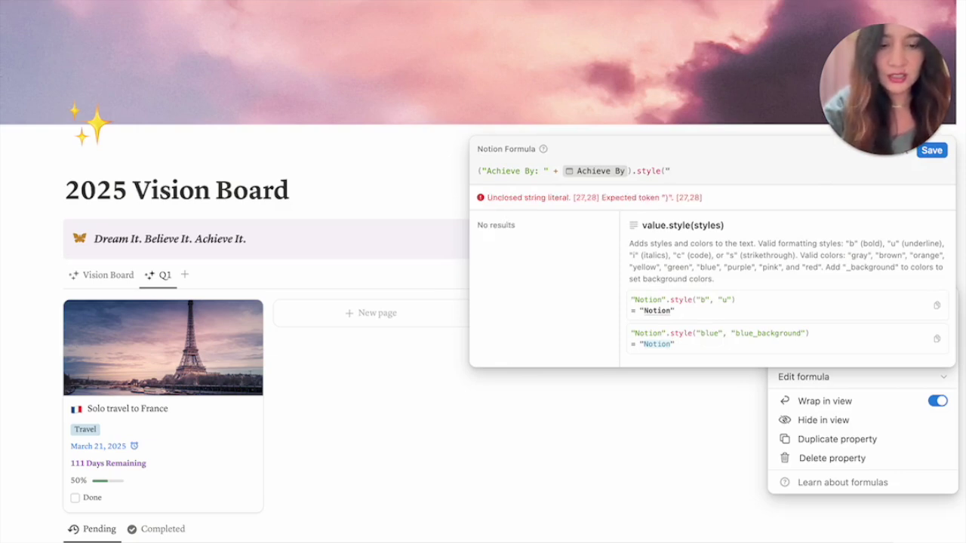
type("b\")")
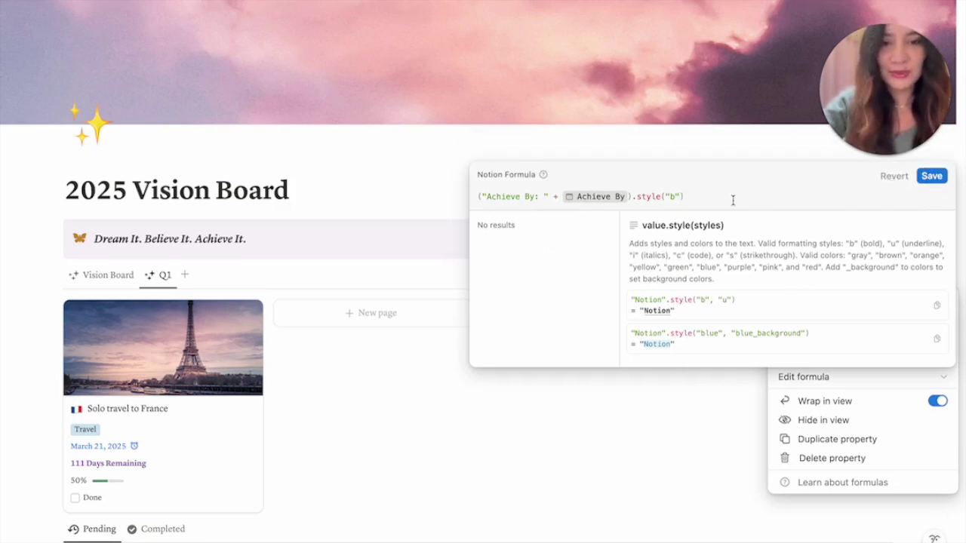
left_click(931, 176)
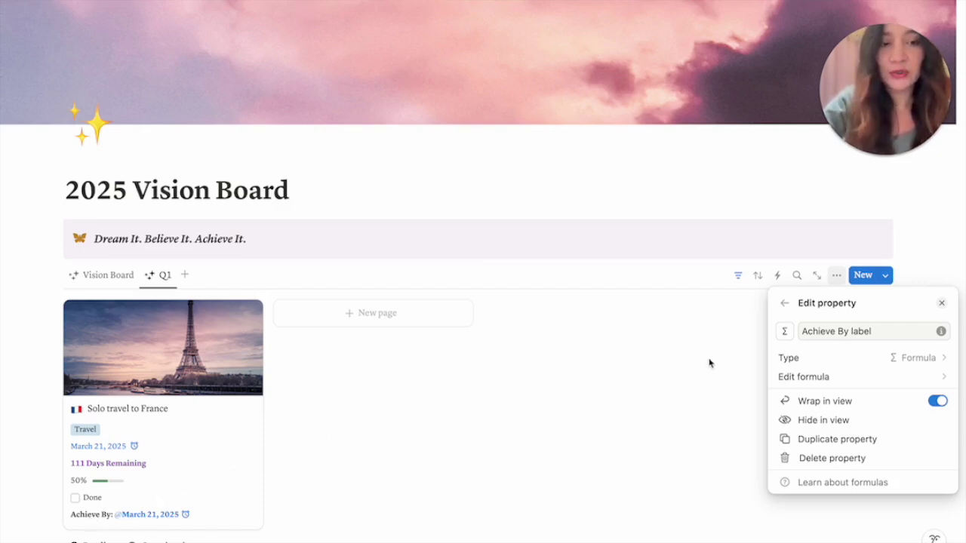
Step: Place Achieve By label directly after Category on the Q1 view's cards and hide the original Achieve By property
left_click(835, 277)
left_click(836, 277)
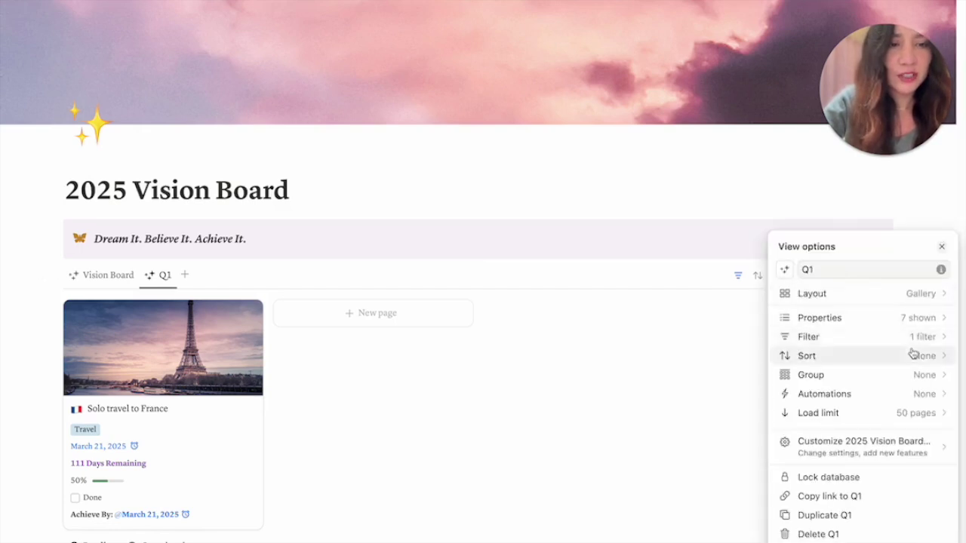
left_click(901, 321)
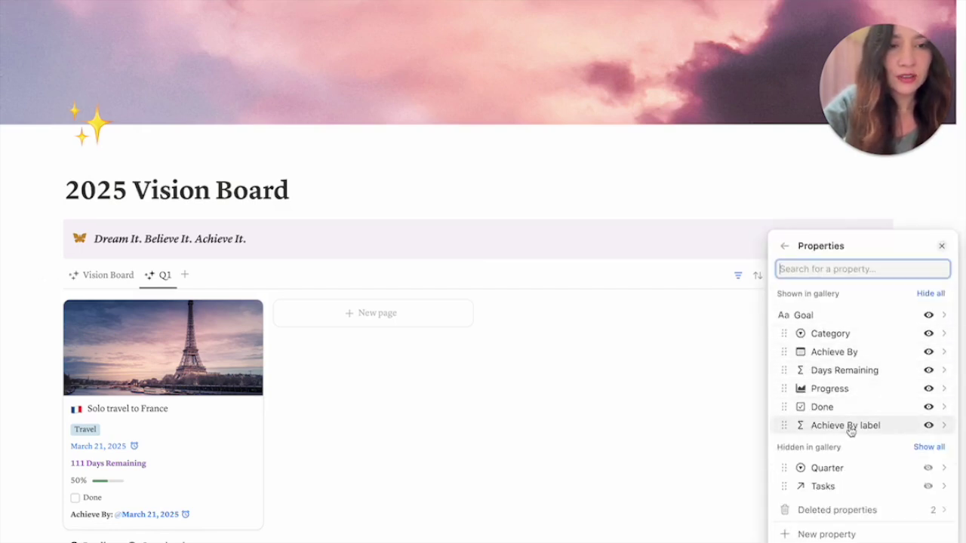
left_click_drag(850, 430, 864, 353)
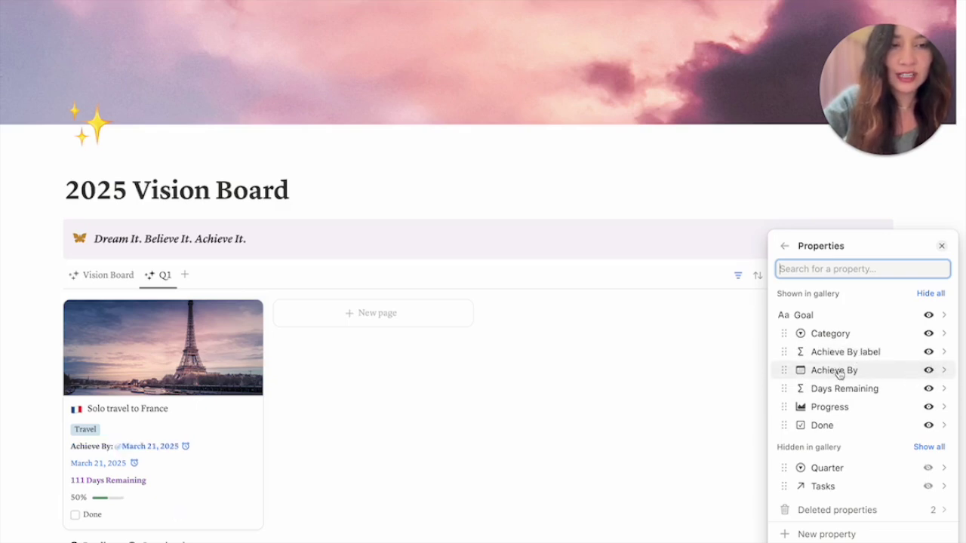
left_click(929, 373)
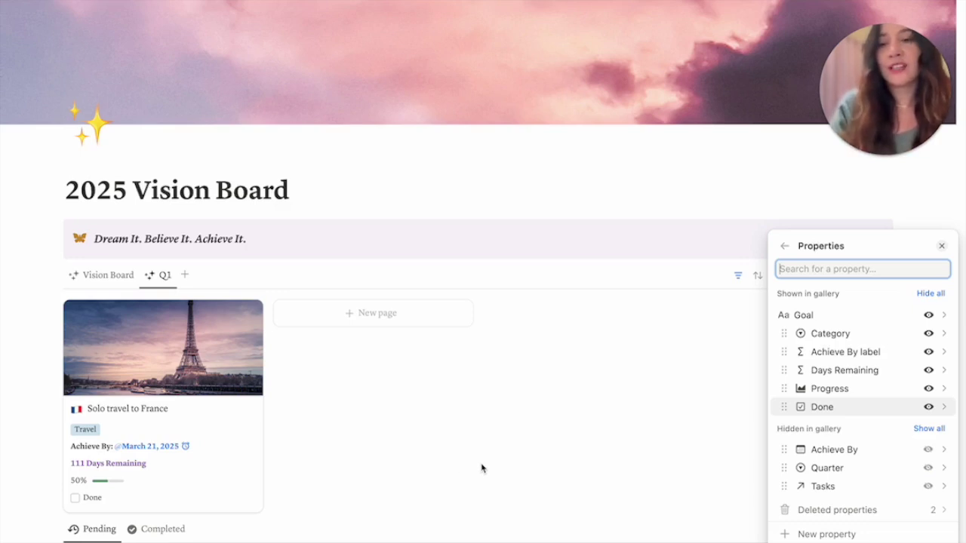
left_click(347, 402)
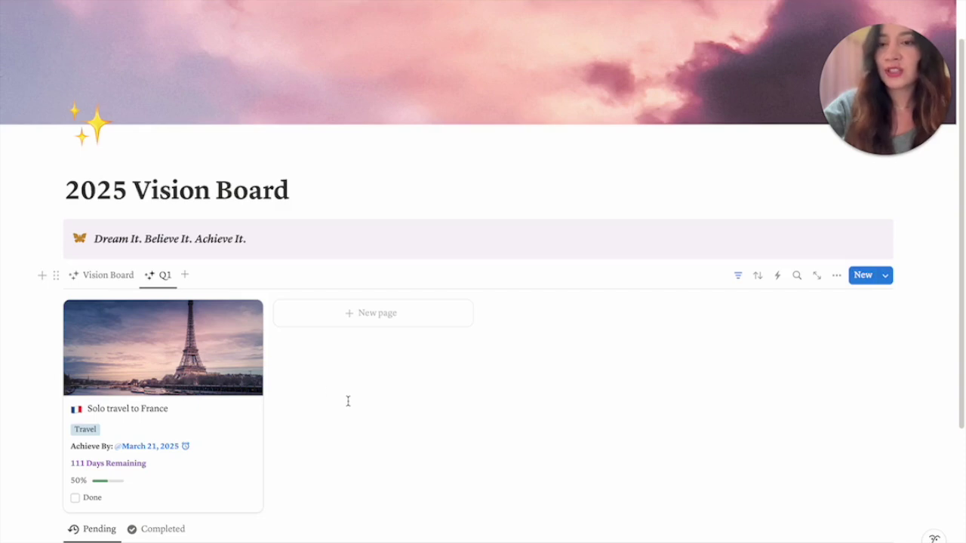
Step: Duplicate the Q1 view and name the copy "Q2"
left_click(163, 277)
left_click(180, 408)
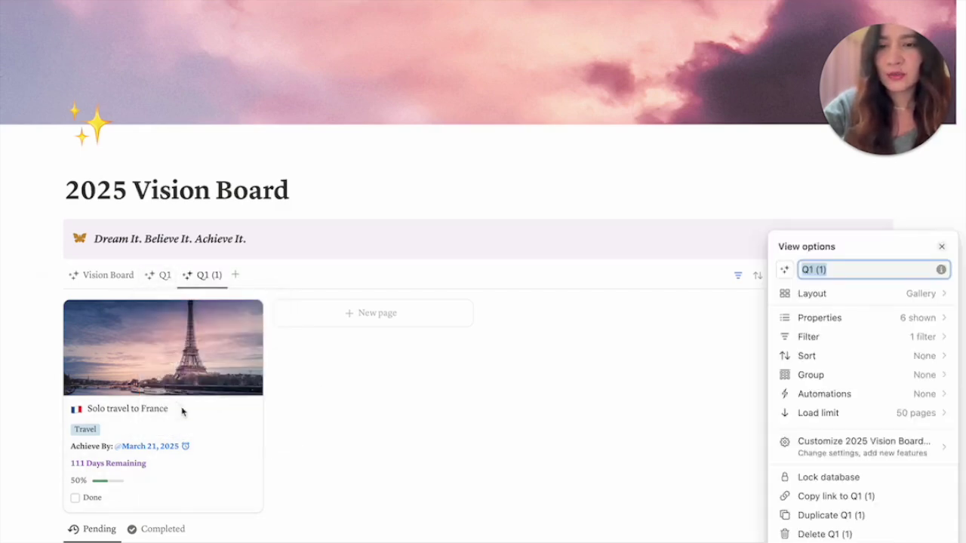
type("Q2")
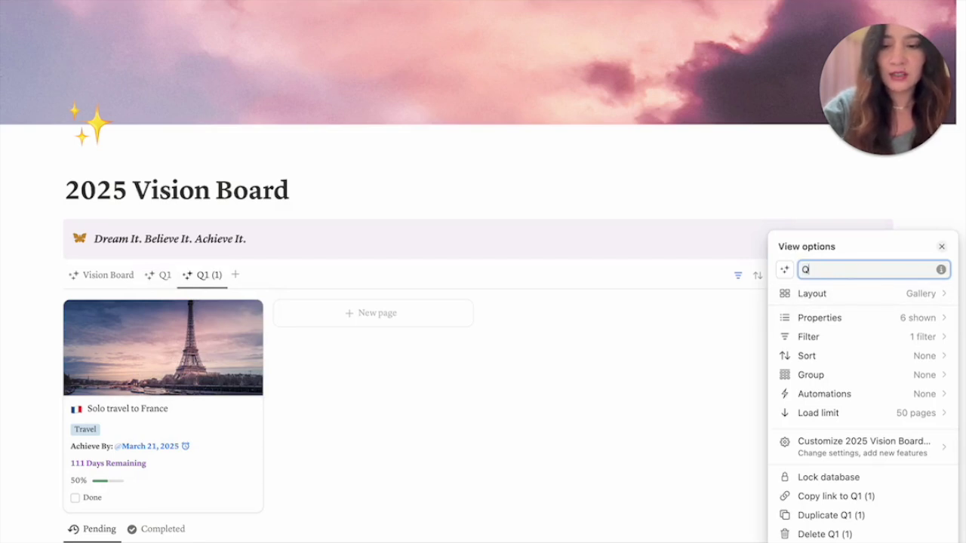
left_click(677, 365)
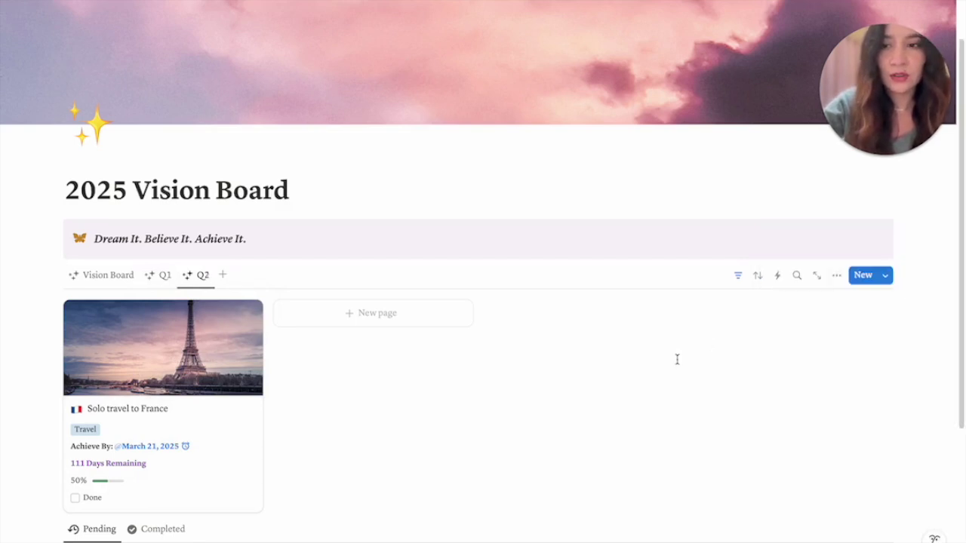
Step: Change the Q2 view's Quarter filter to Q2 only and collapse the filter bar
left_click(738, 278)
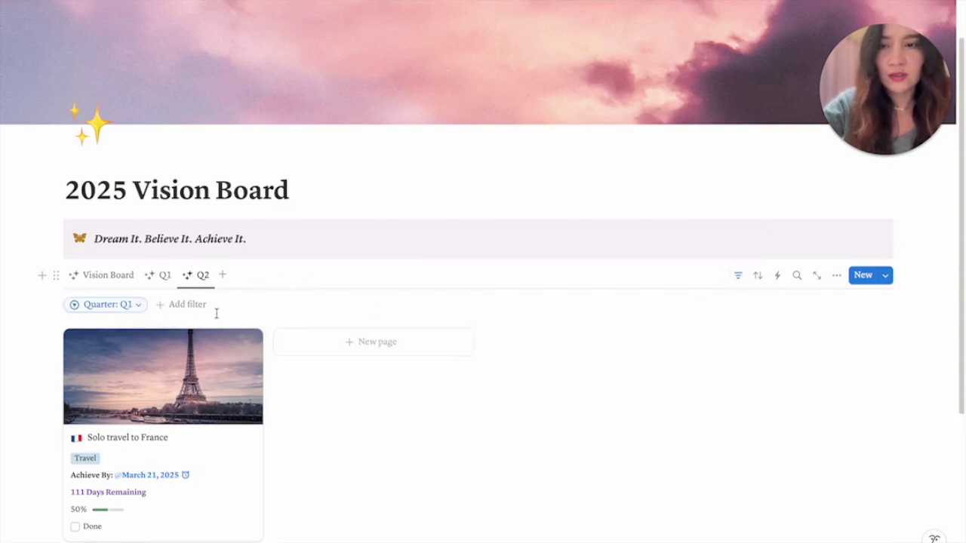
left_click(120, 304)
left_click(55, 411)
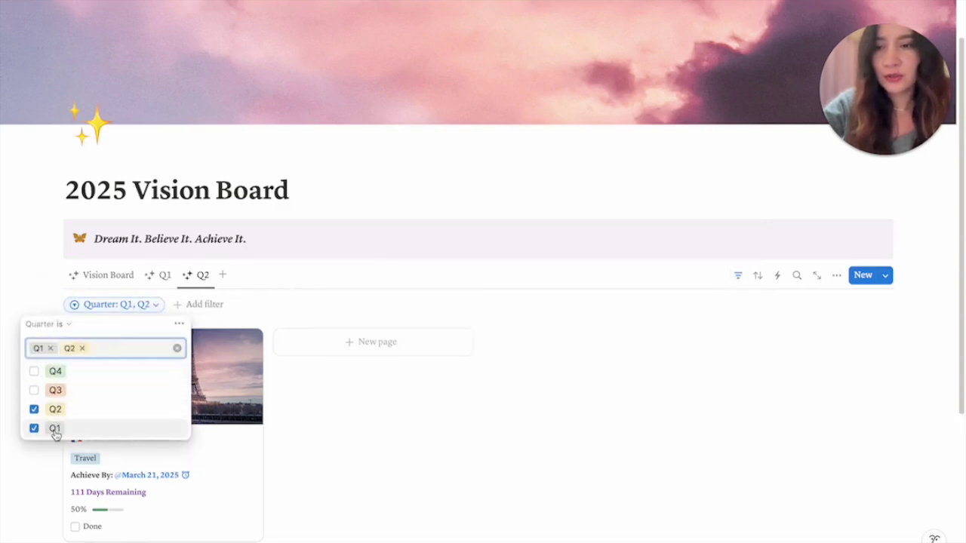
left_click(54, 427)
left_click(488, 322)
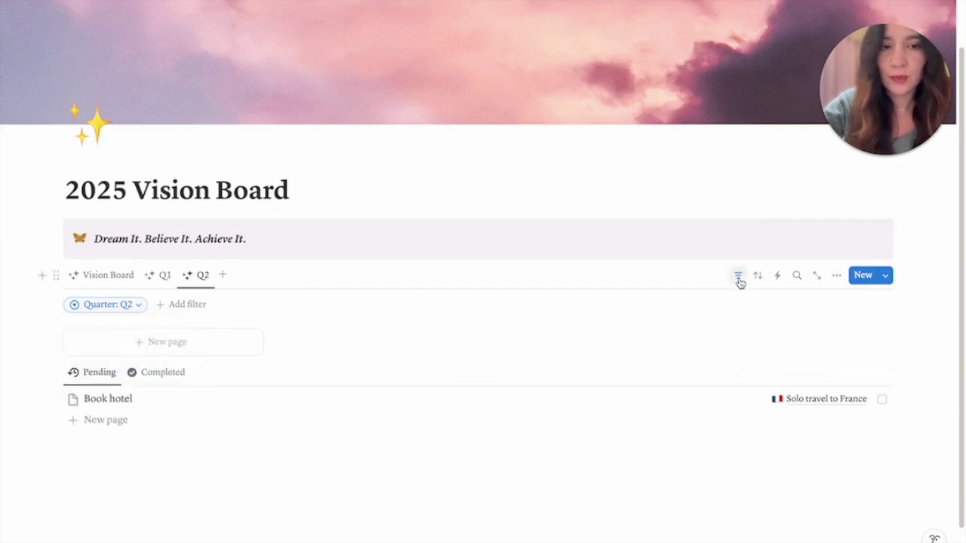
left_click(738, 277)
Step: Duplicate the Q2 view and name the copy "Q3"
left_click(200, 276)
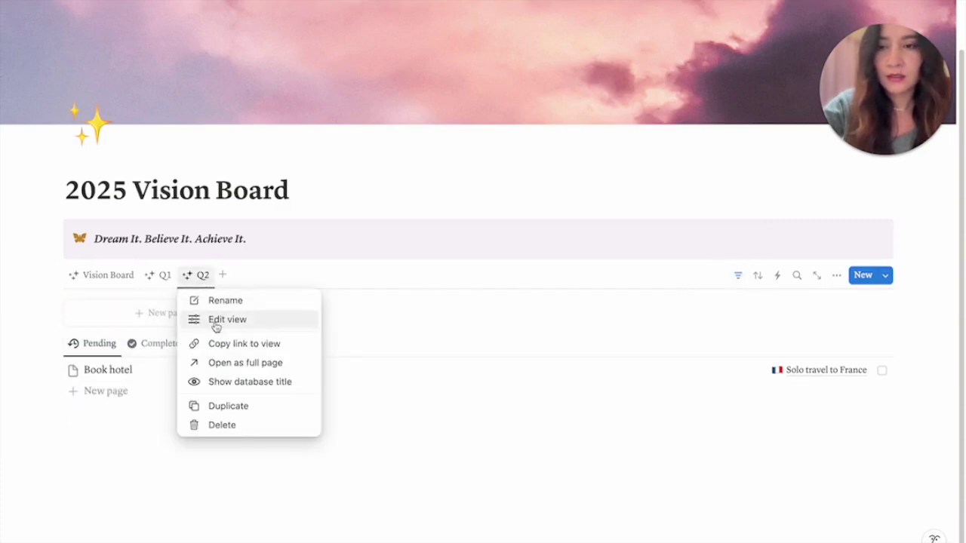
left_click(227, 406)
type("Q3")
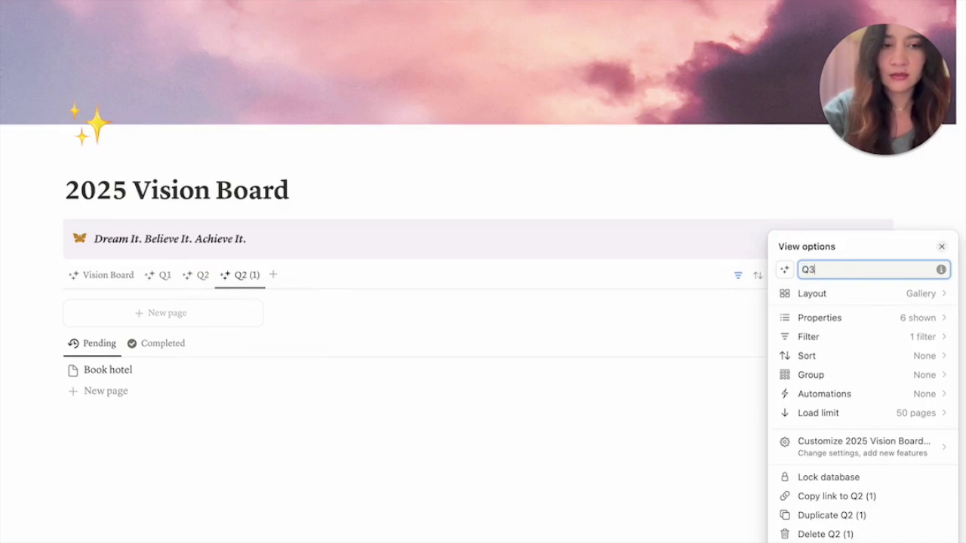
left_click(738, 278)
Step: Change the Q3 view's Quarter filter to Q3 only and collapse the filter bar
left_click(737, 276)
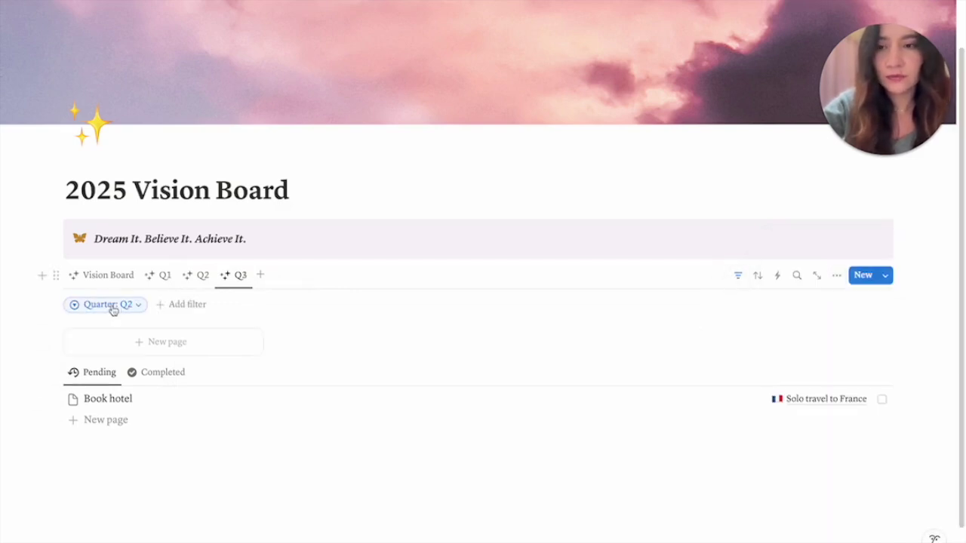
left_click(110, 306)
left_click(103, 409)
left_click(104, 390)
left_click(237, 370)
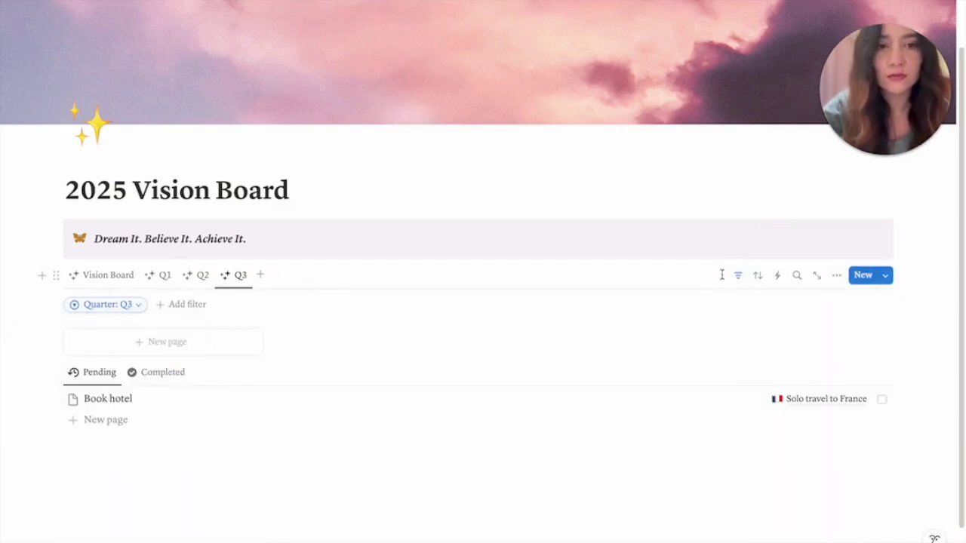
left_click(738, 275)
Step: Duplicate the Q3 view and name the copy "Q4"
left_click(234, 274)
left_click(260, 406)
type("Q4")
left_click(697, 289)
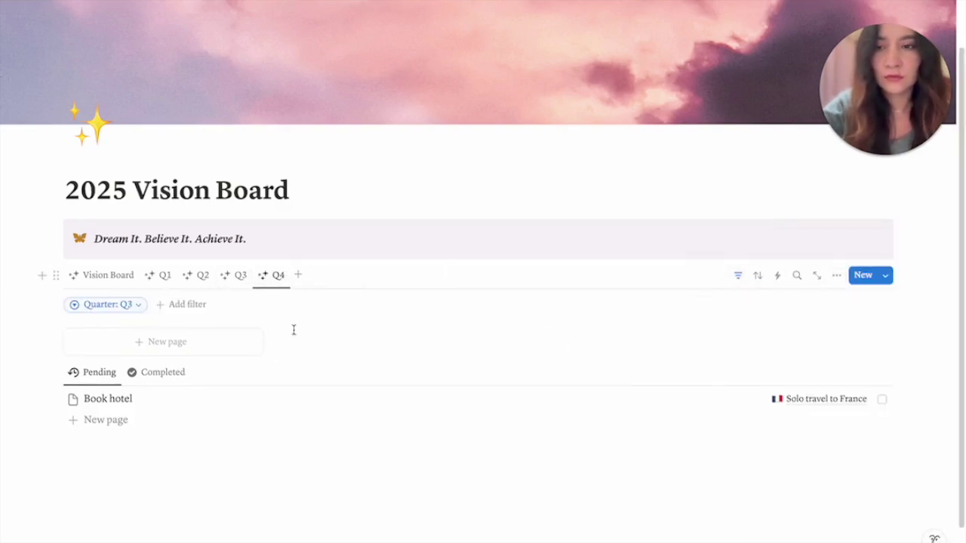
Step: Change the Q4 view's Quarter filter to Q4 only and collapse the filter bar
left_click(136, 309)
left_click(57, 371)
left_click(92, 390)
left_click(274, 345)
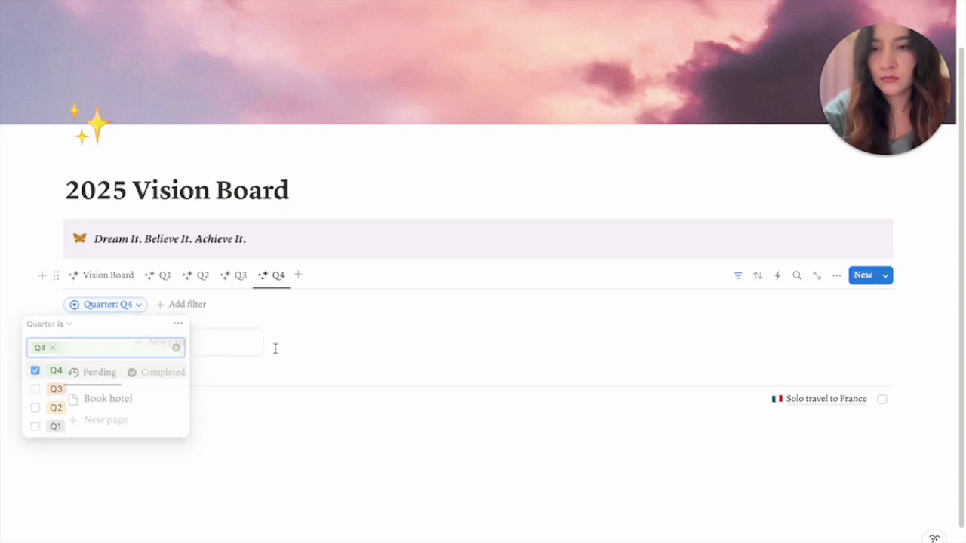
left_click(737, 275)
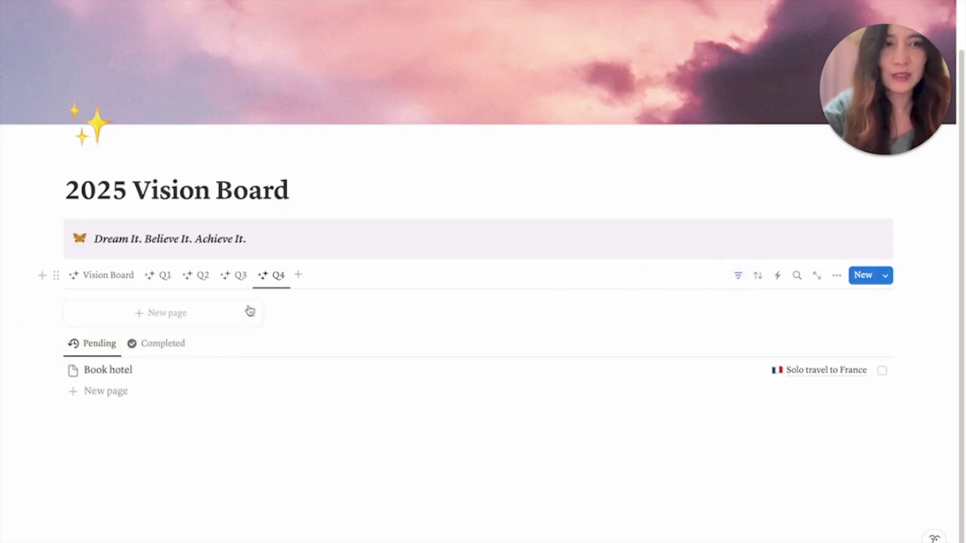
Step: Change the Q1 view's icon to the mostly filled square with one open quarter
left_click(162, 277)
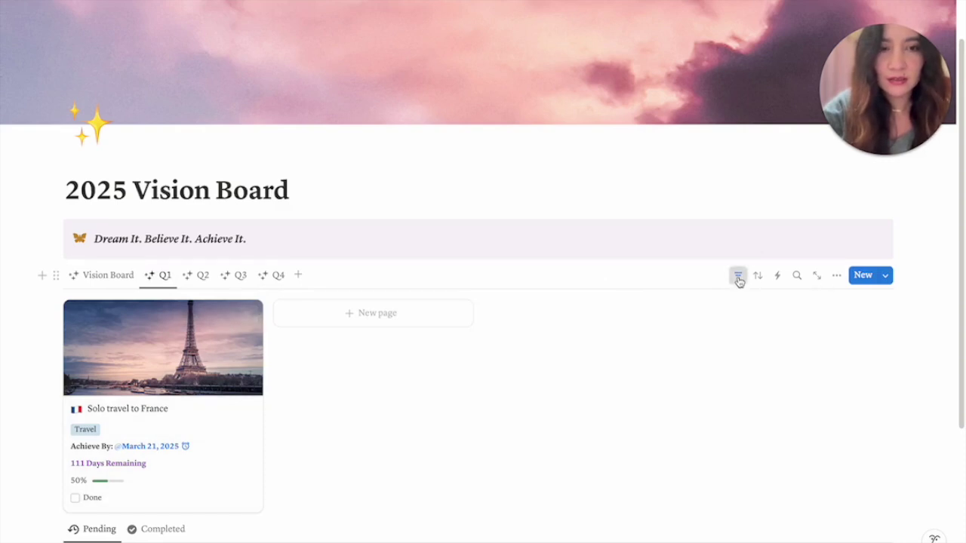
left_click(162, 276)
left_click(181, 319)
left_click(784, 269)
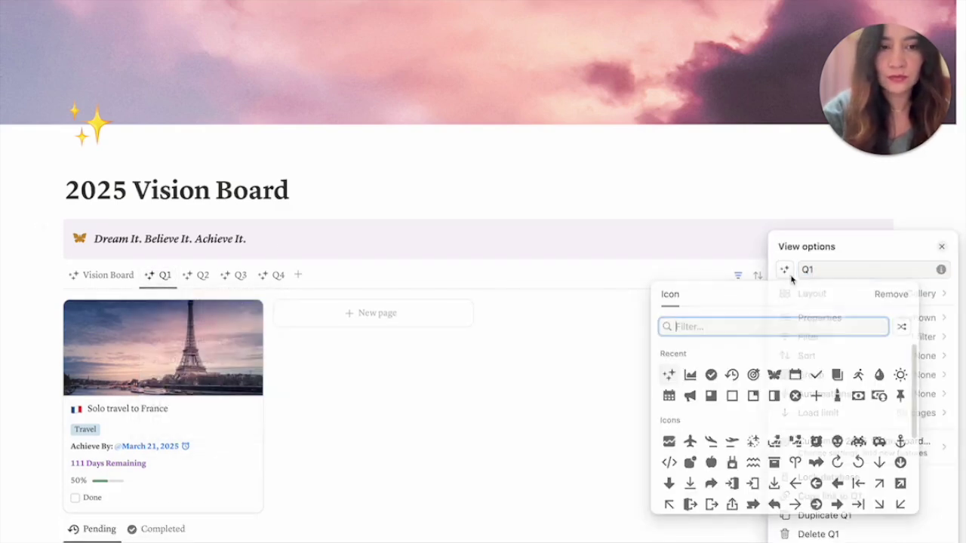
type("quad")
left_click(774, 379)
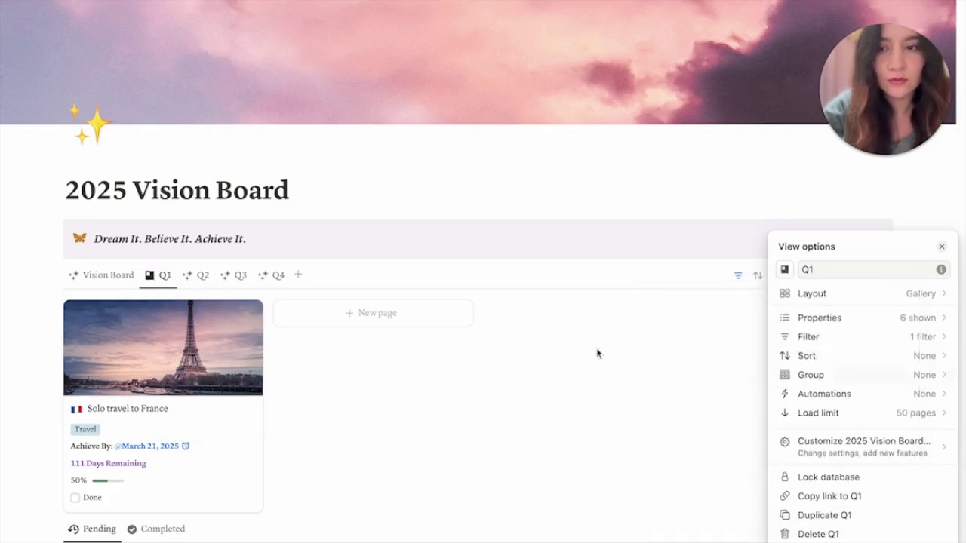
Step: Change the Q2 view's icon to the half-filled square
left_click(201, 277)
left_click(200, 277)
left_click(188, 318)
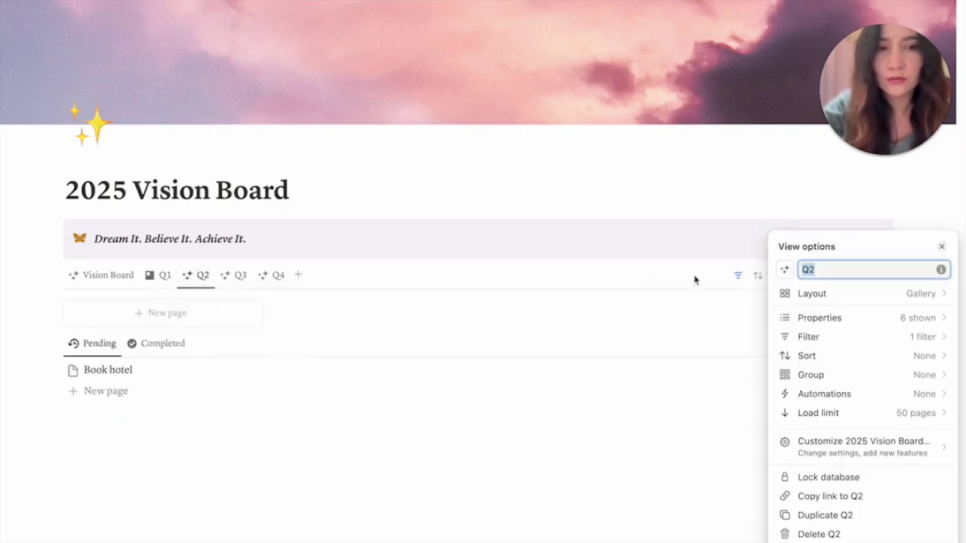
left_click(784, 270)
left_click(753, 392)
Step: Change the Q3 view's icon to "square 1 4th"
left_click(238, 275)
left_click(238, 275)
left_click(226, 318)
left_click(784, 269)
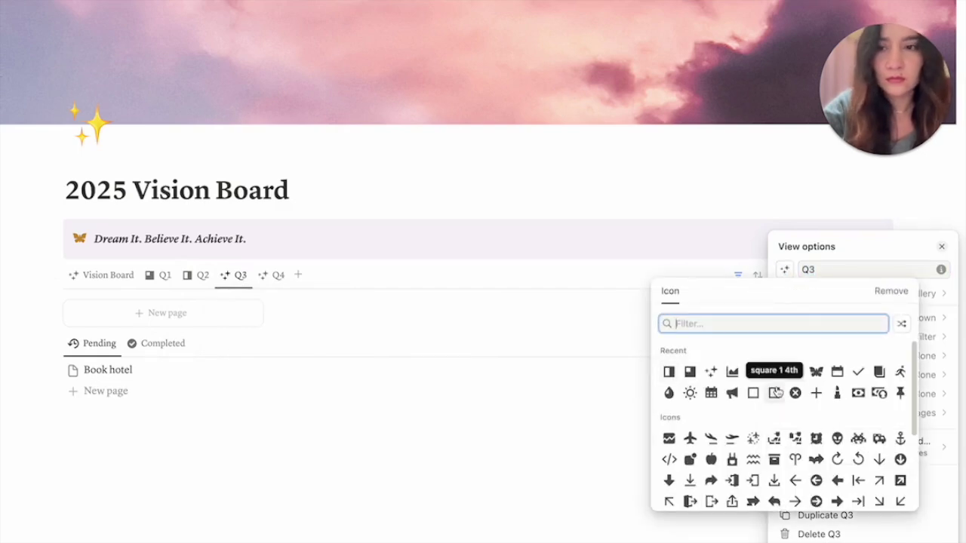
left_click(774, 392)
Step: Change the Q4 view's icon to the empty square outline and close the view options
left_click(273, 276)
left_click(273, 275)
left_click(290, 317)
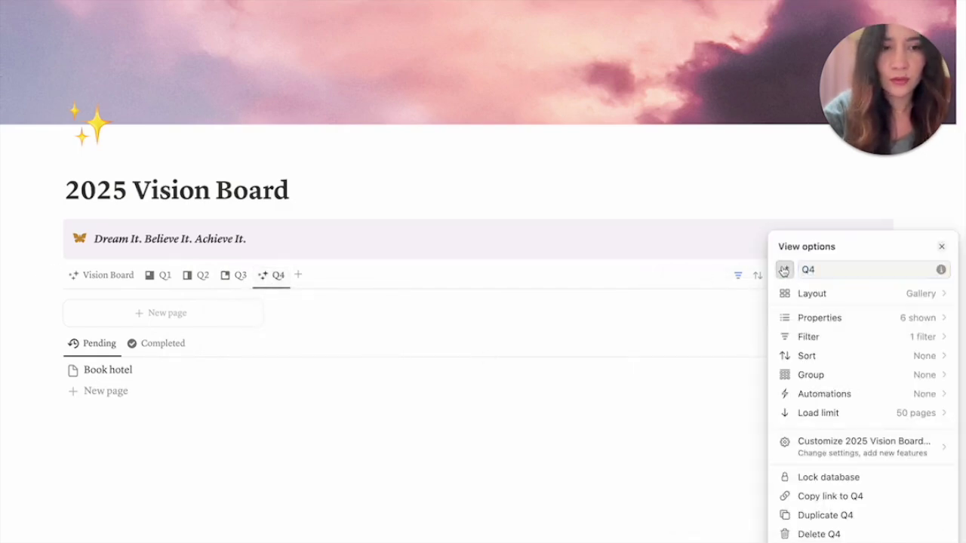
left_click(784, 270)
left_click(774, 392)
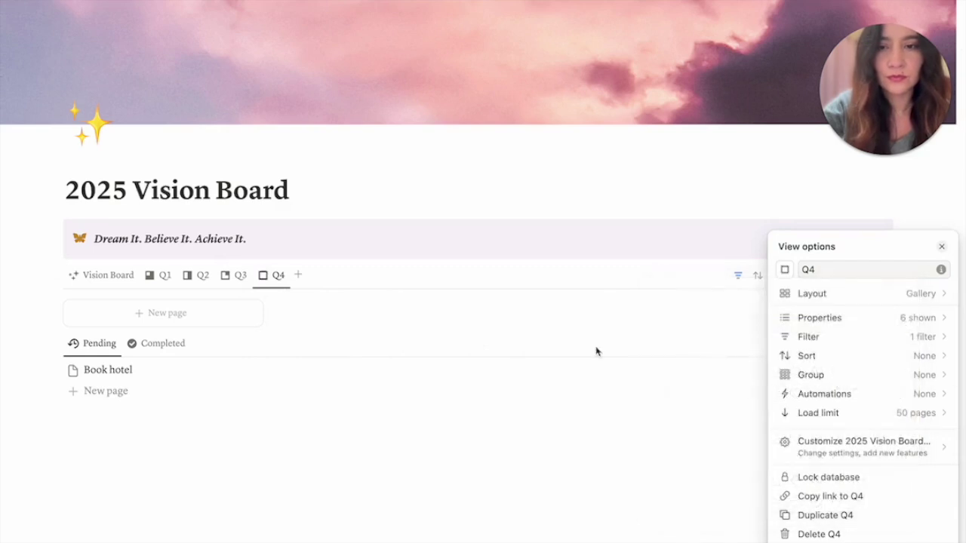
left_click(595, 352)
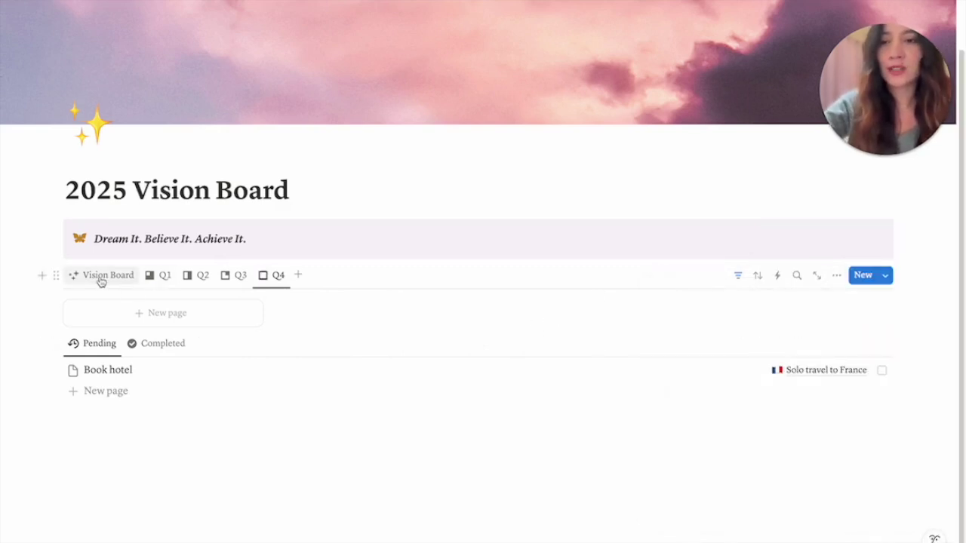
Step: Review the goal cards in the Q1, Q2, Q3 and Q4 views and return to the Vision Board view
left_click(161, 275)
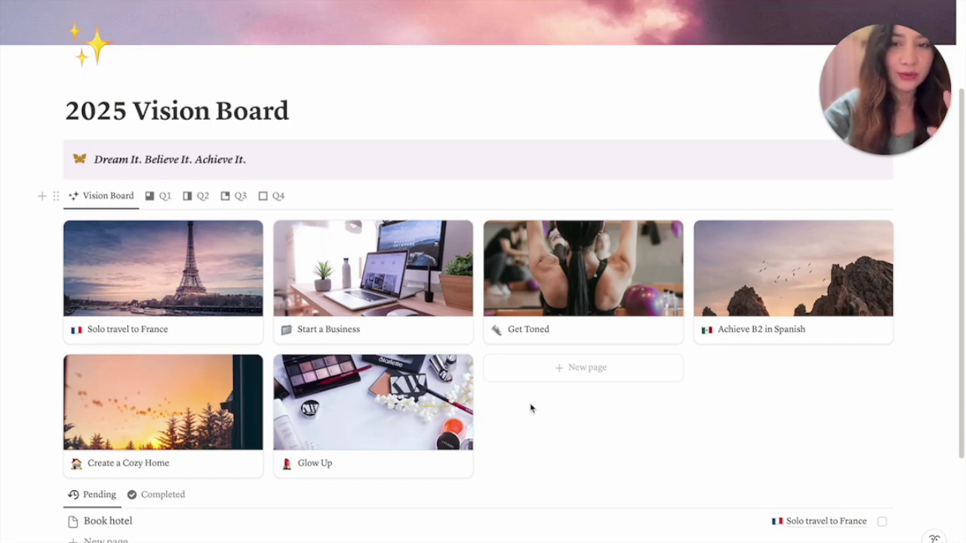
left_click(161, 196)
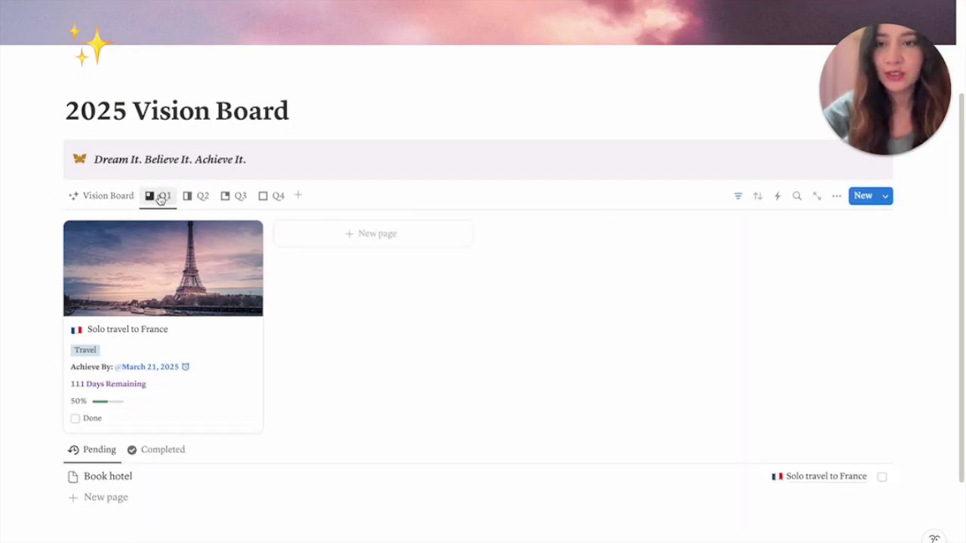
left_click(202, 198)
left_click(235, 198)
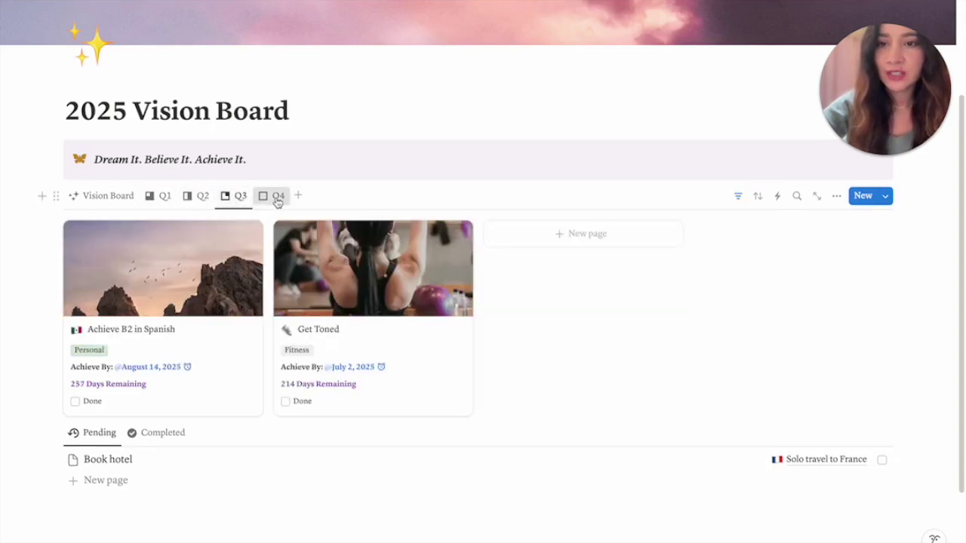
left_click(277, 198)
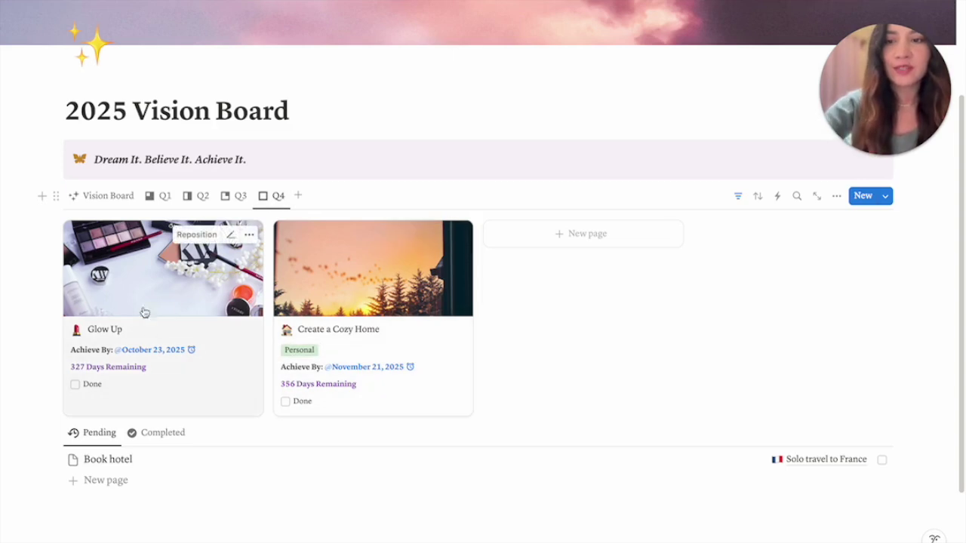
left_click(111, 197)
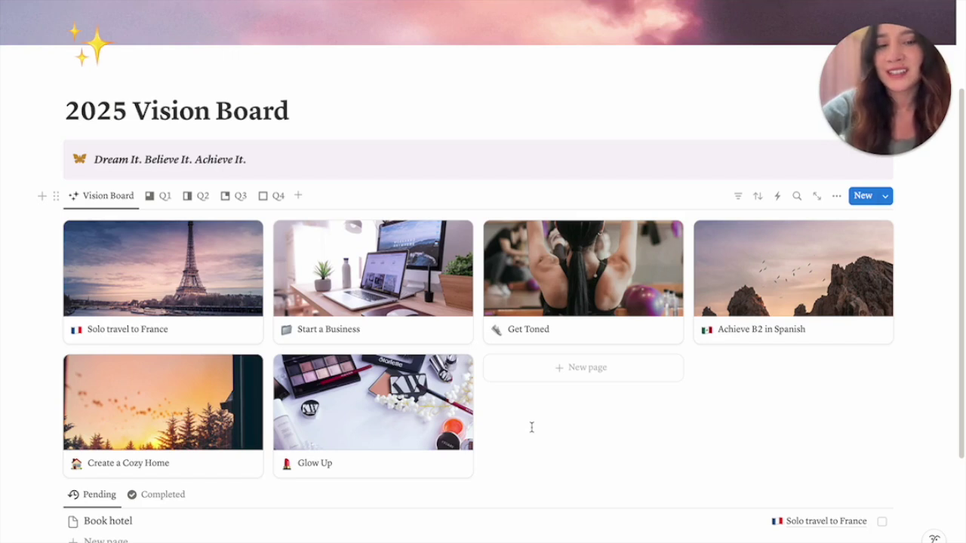
Step: Add a callout reading "Positive Affirmations" below the task list and give it the megaphone icon
scroll(531, 427, "down", 3)
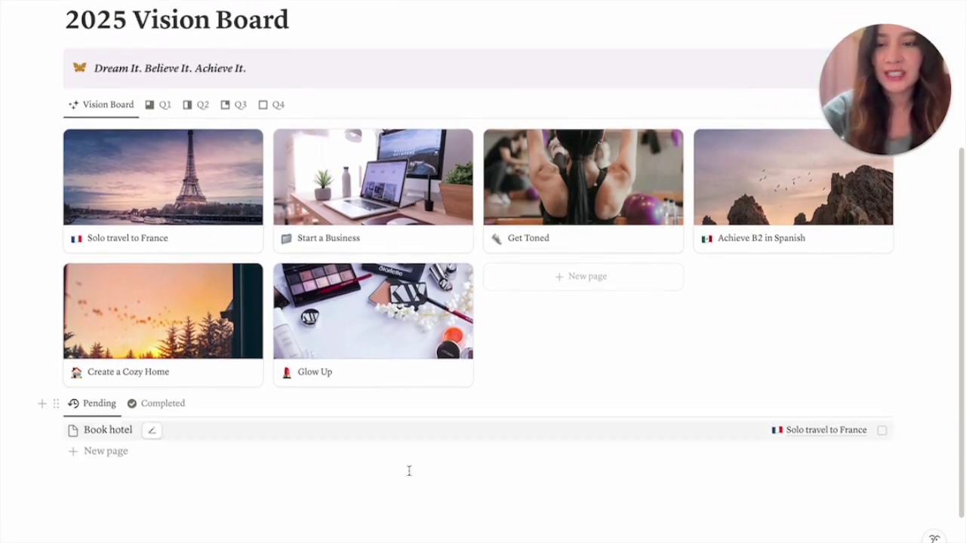
left_click(169, 520)
type("/cal")
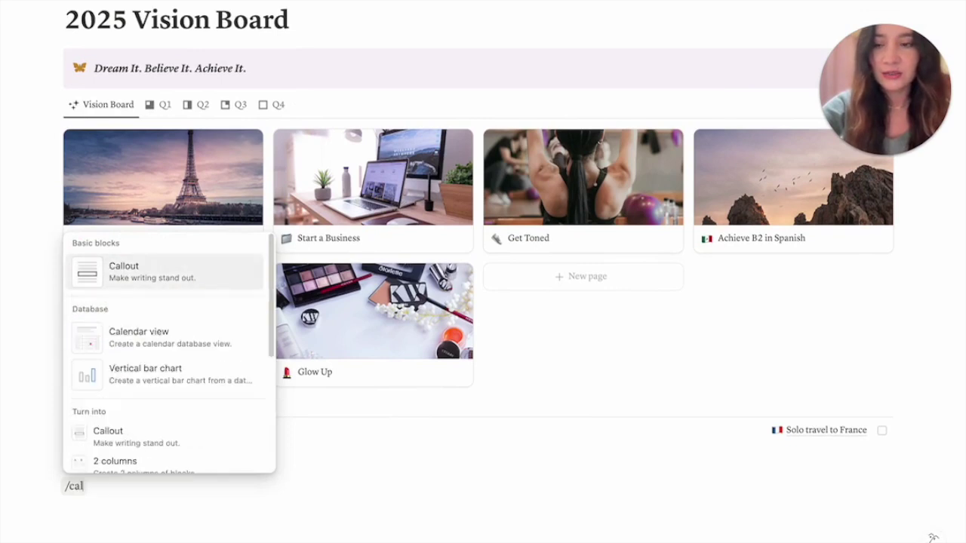
key("Return")
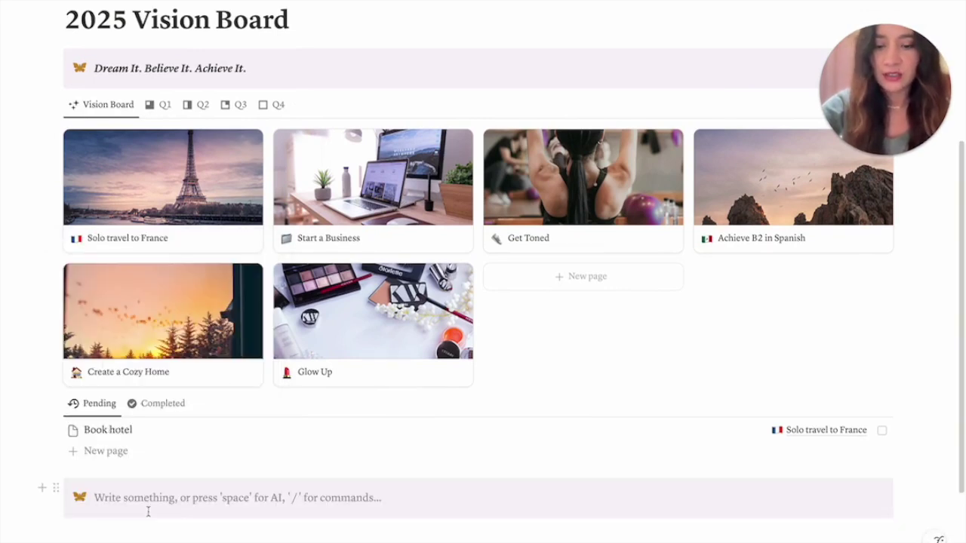
type("Positive Af")
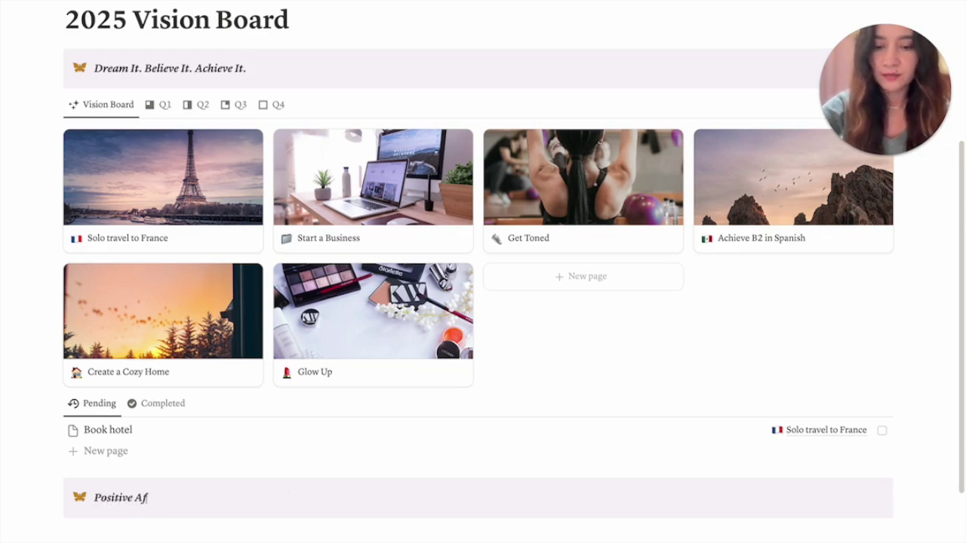
type("firmations")
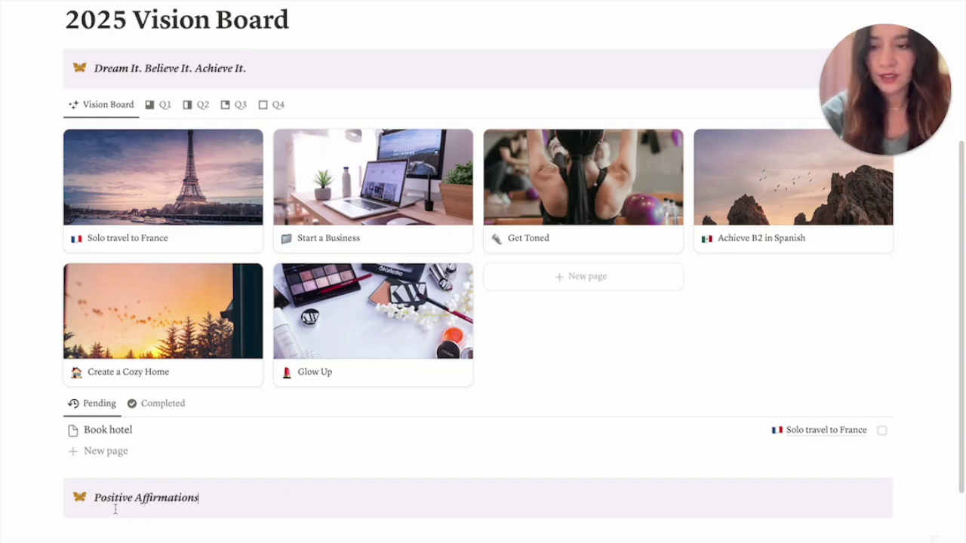
left_click(79, 497)
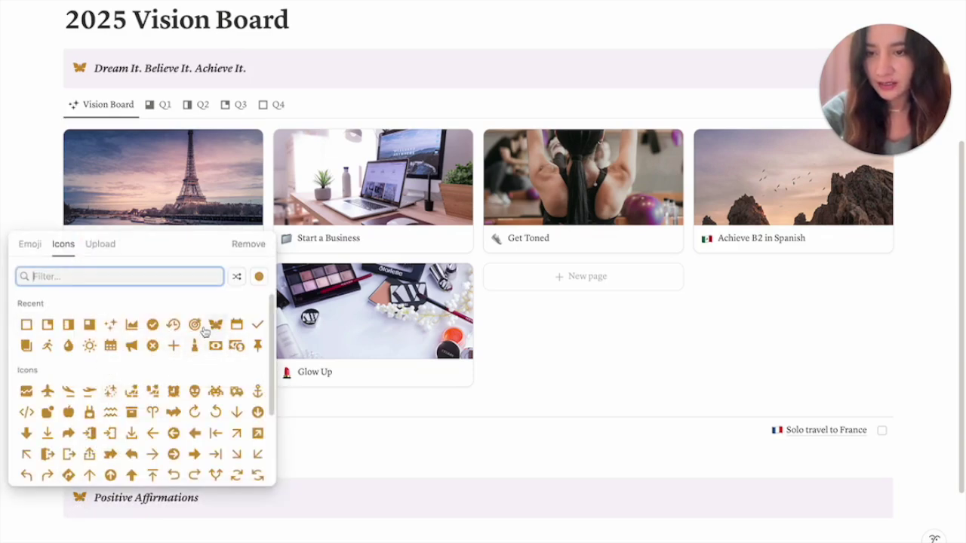
left_click(132, 345)
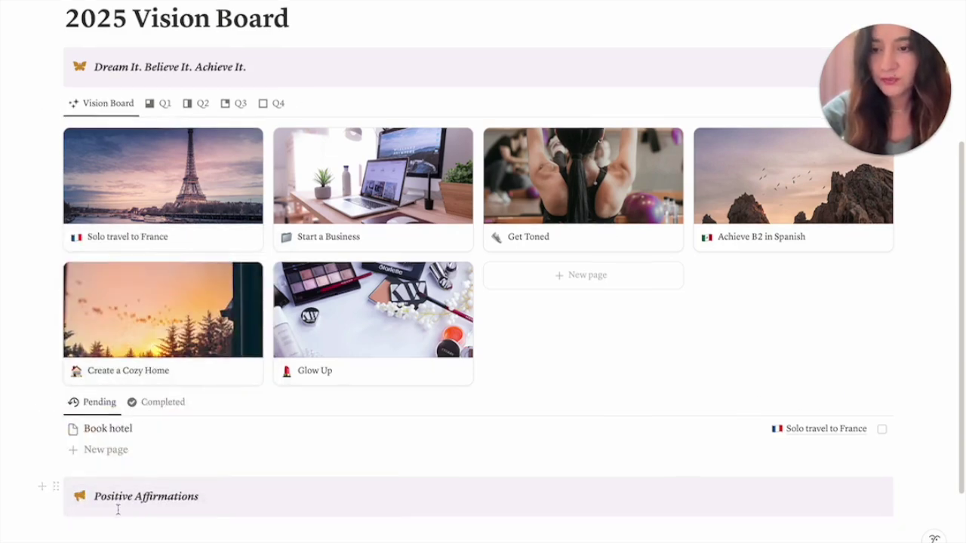
Step: Move the Positive Affirmations callout into a column left of the goal gallery and narrow it to about a third of the page width
scroll(117, 510, "up", 1)
left_click_drag(56, 503, 55, 132)
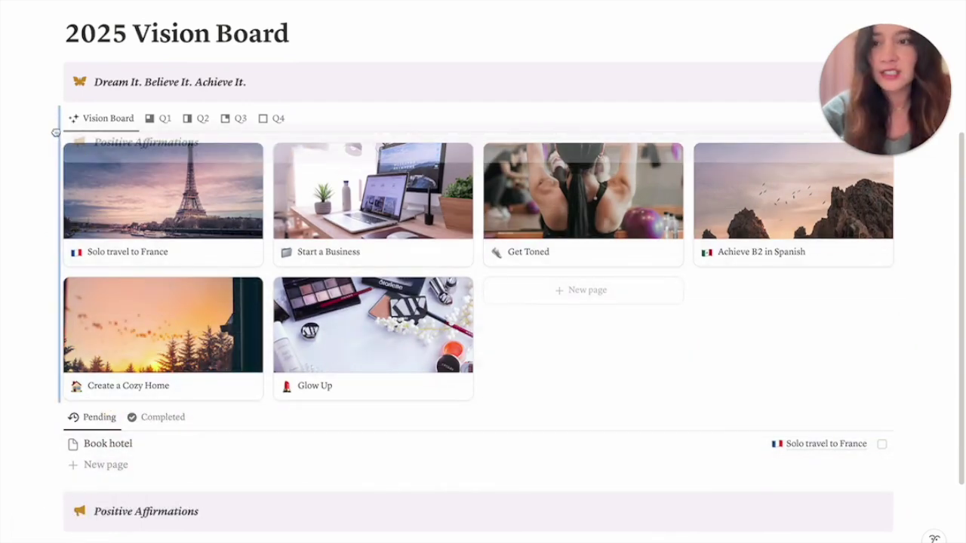
left_click_drag(55, 133, 56, 134)
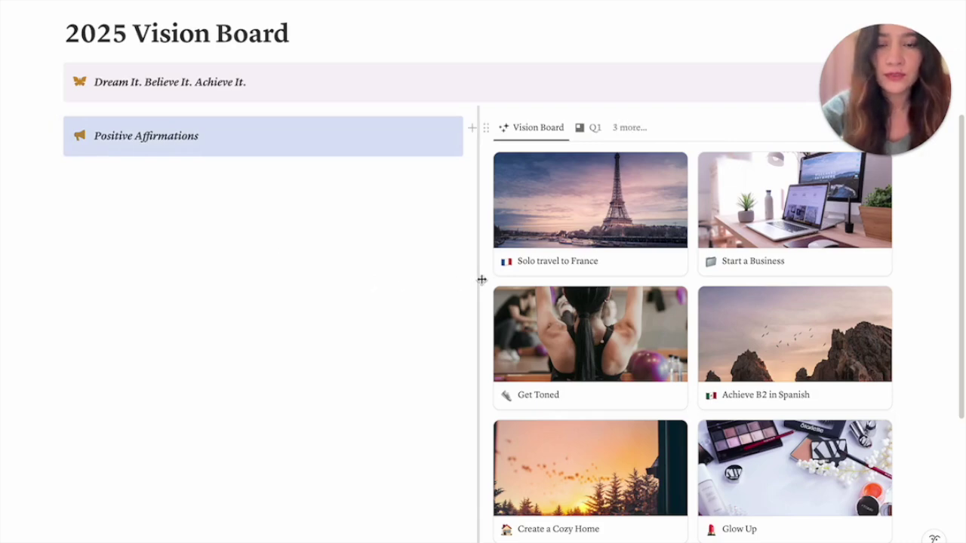
left_click_drag(478, 279, 300, 282)
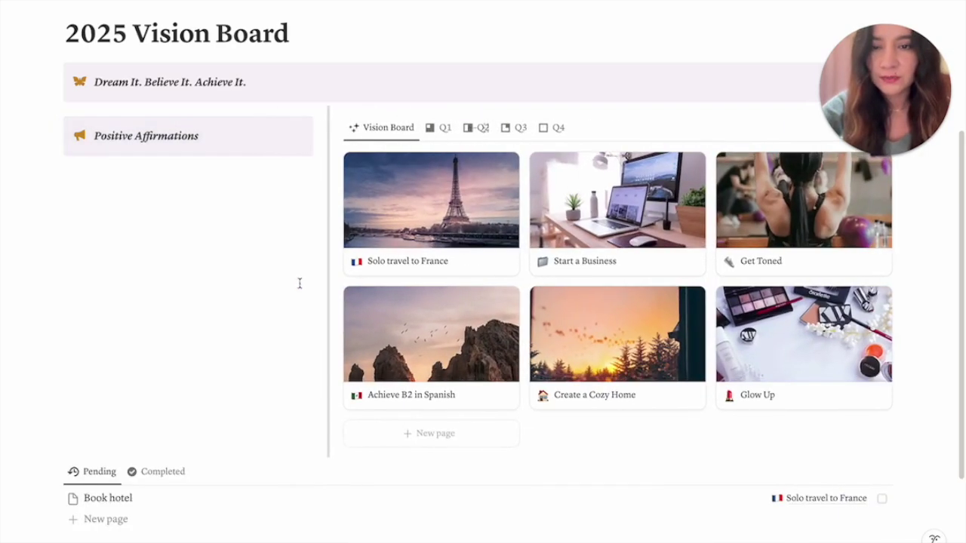
Step: List seven bulleted affirmations in the callout, starting with "I can achieve anything I set my mind to" and "I am strong, creative and have a unique voice"
left_click(217, 140)
key("Return")
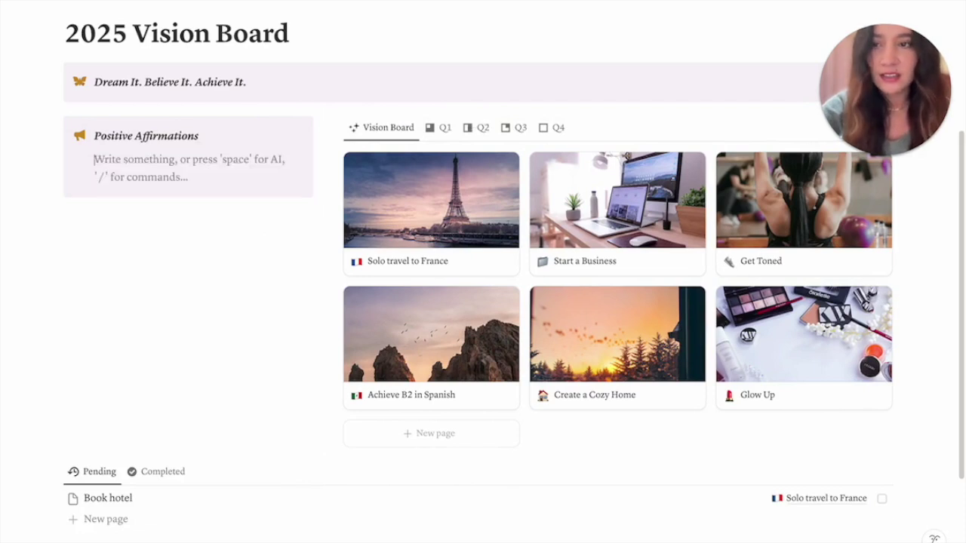
type("- ")
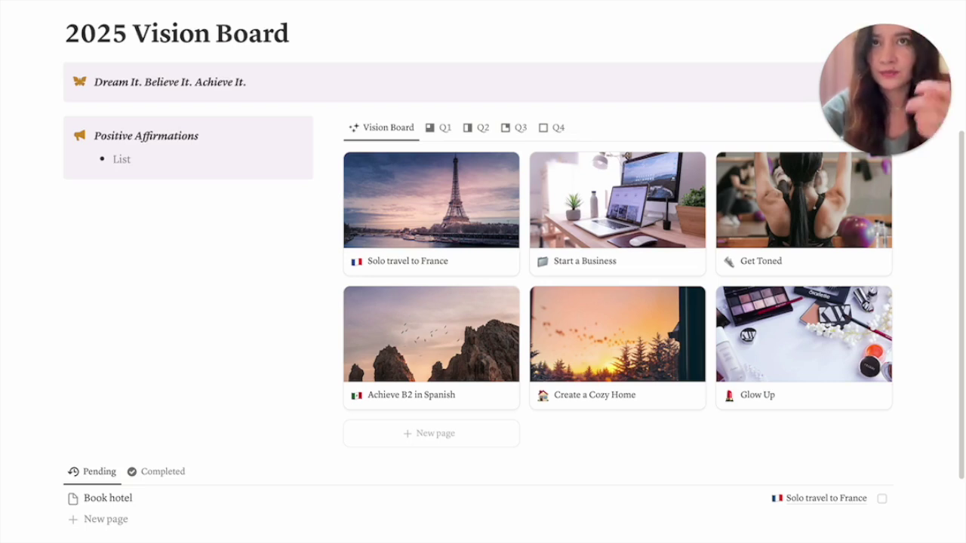
type("I can achieve anything I set my ming")
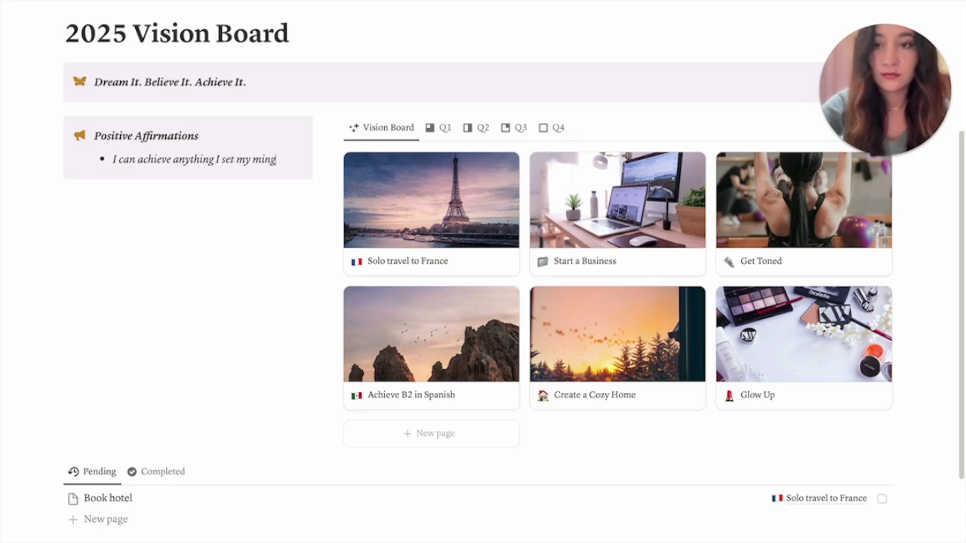
key("BackSpace")
type("d to")
key("Return")
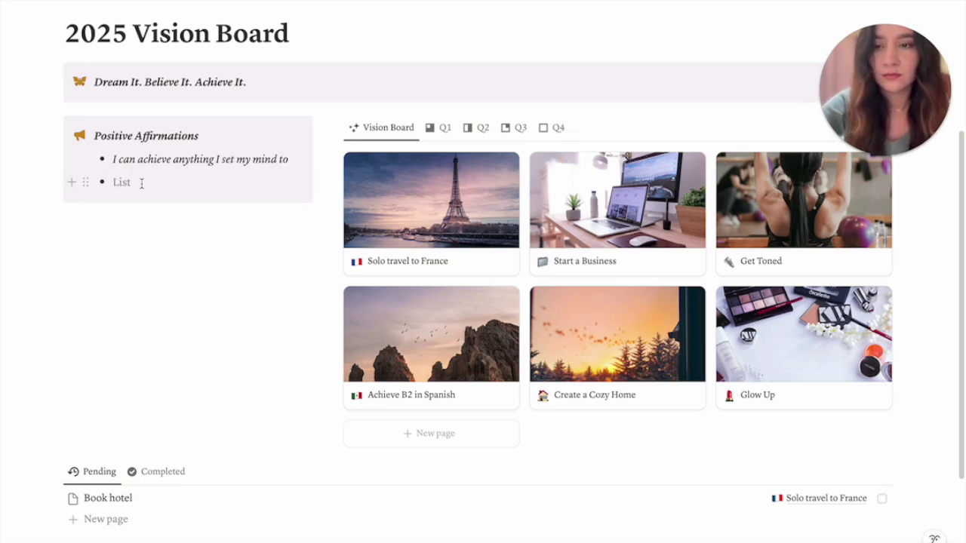
type("I am strong, creative and have a unique voice I believe in myself and in what I have to offer to others I am constantly evolving into the best version of myself I trust the journey and embrace every step with gratitude I am worthy of love, happiness, and success I let go of fear and welcome new opportunities with an open heart")
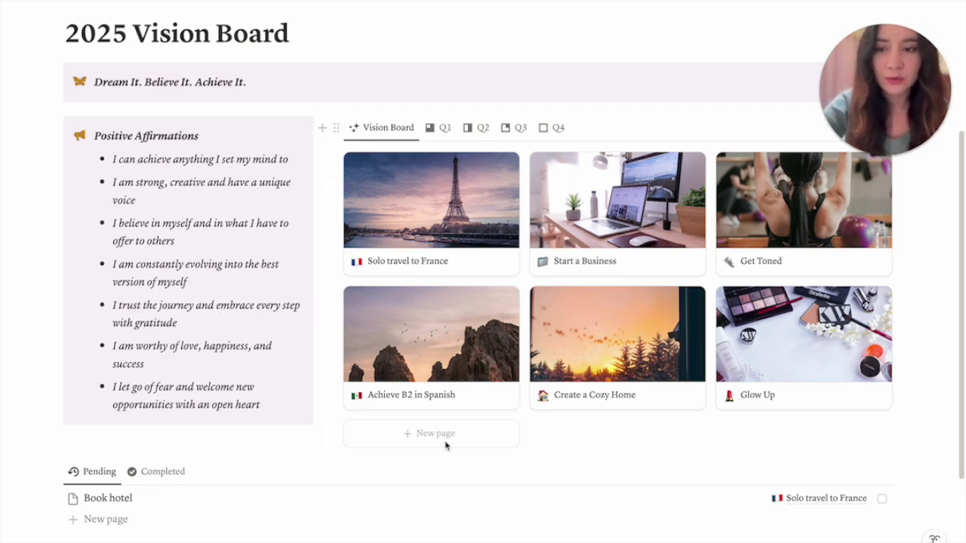
Step: Try hiding the page icons in the Pending task view's list layout and turn them back on
scroll(237, 489, "down", 2)
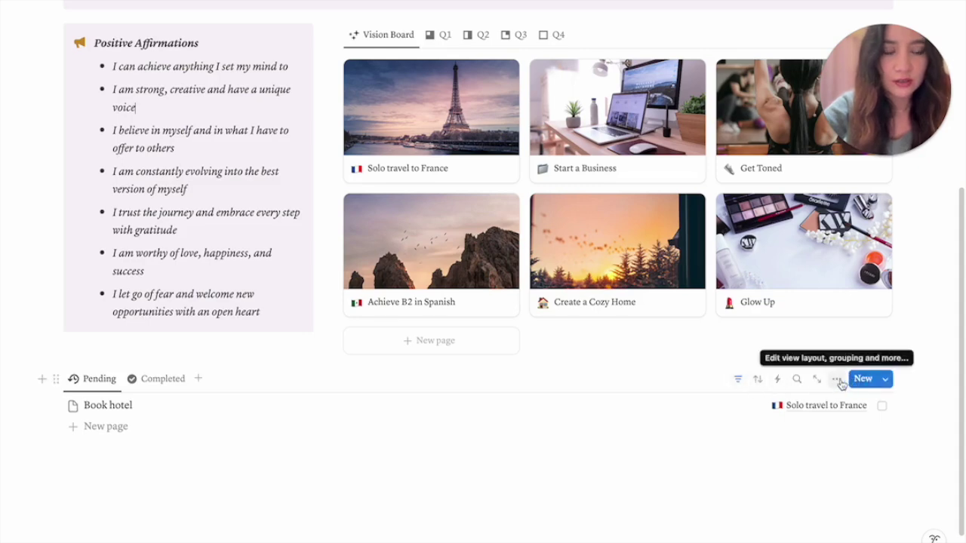
left_click(835, 379)
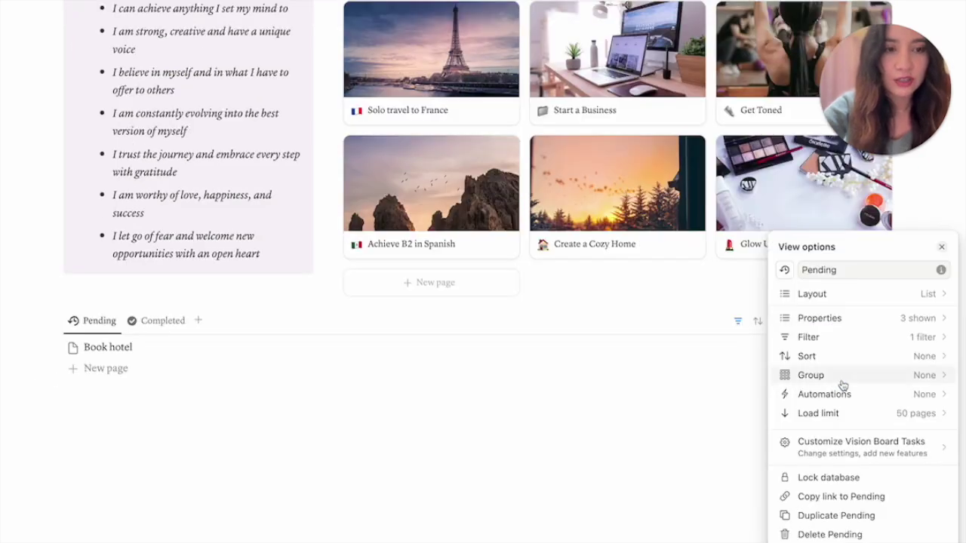
left_click(924, 295)
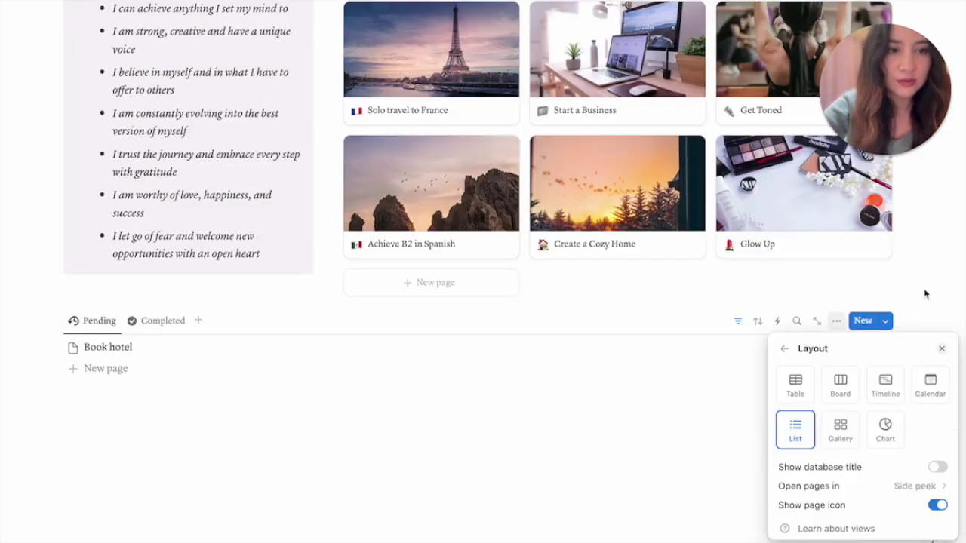
left_click(938, 506)
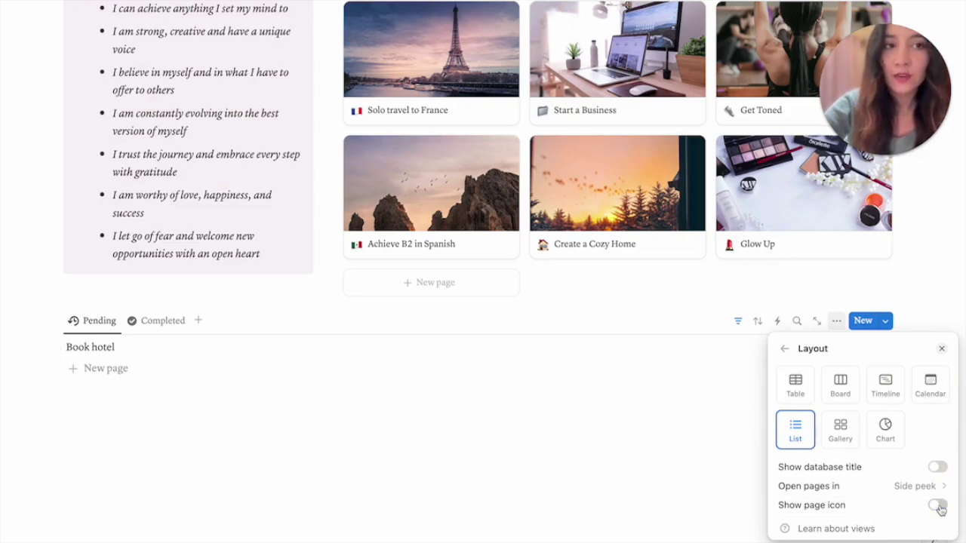
left_click(937, 506)
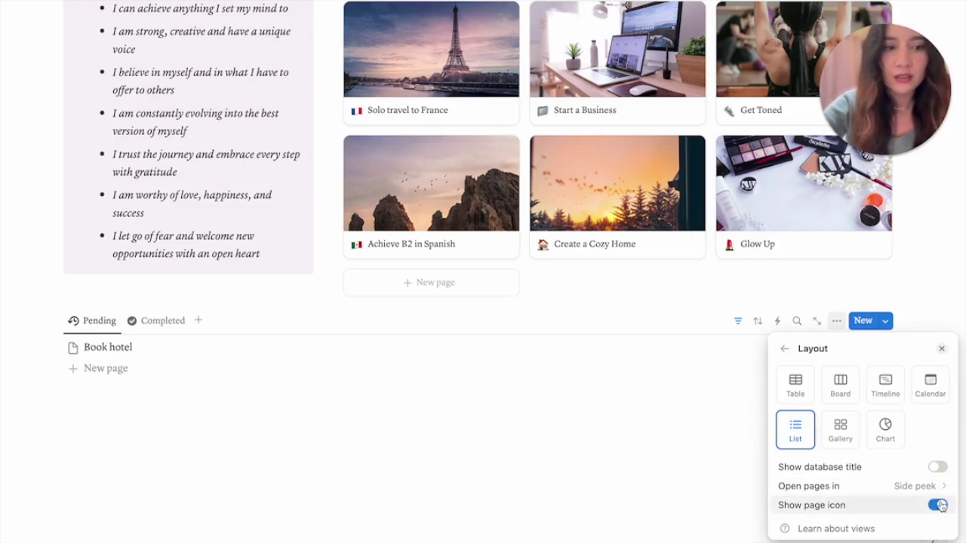
left_click(356, 448)
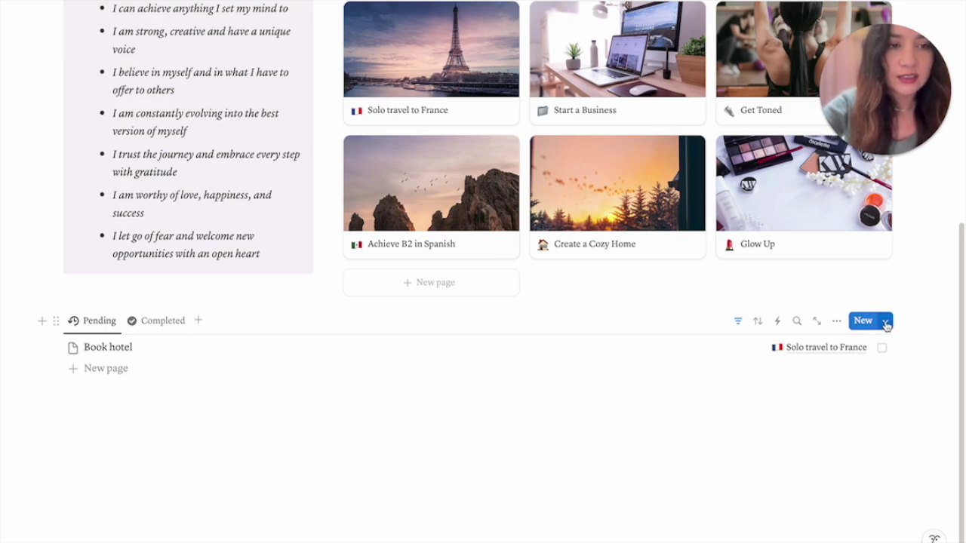
Step: Create a new template for Vision Board Tasks with a dark checkmark as its page icon
left_click(886, 323)
left_click(784, 403)
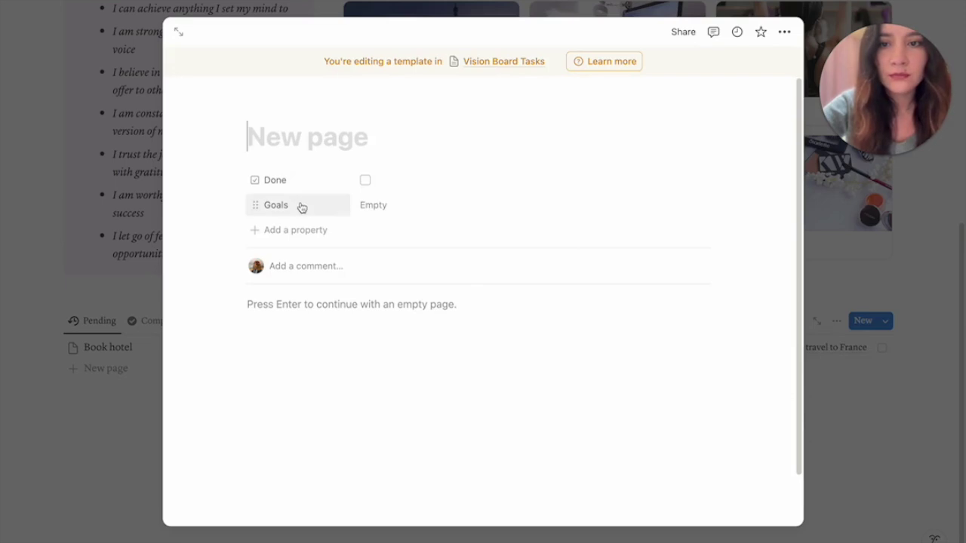
mouse_move(266, 113)
left_click(268, 110)
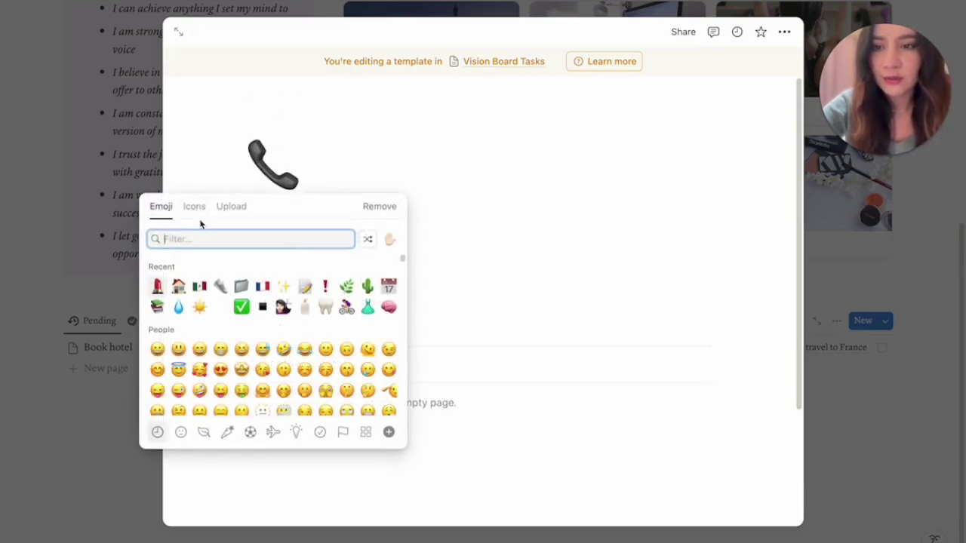
left_click(197, 209)
left_click(390, 240)
left_click(159, 309)
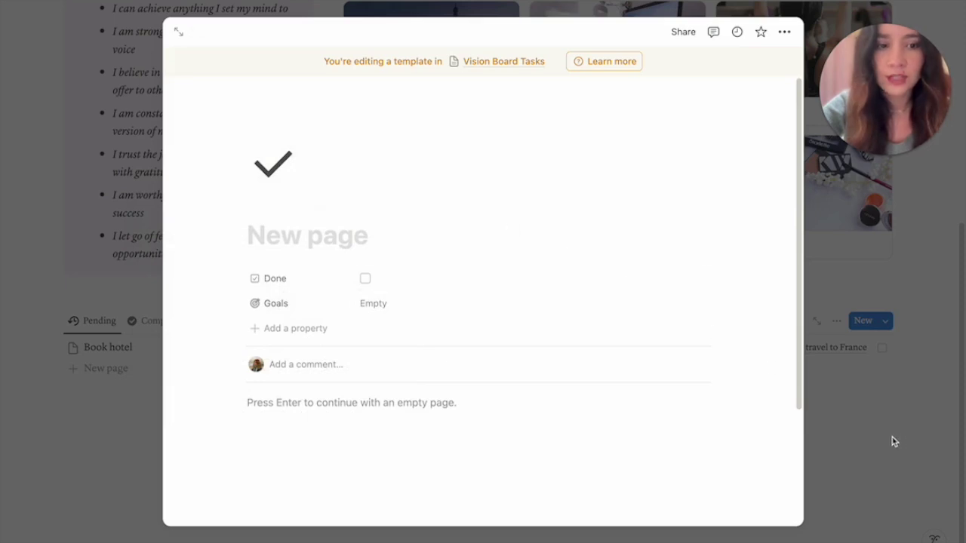
left_click(871, 432)
Step: Set the checkmark template as the default for all views in Vision Board Tasks
left_click(887, 323)
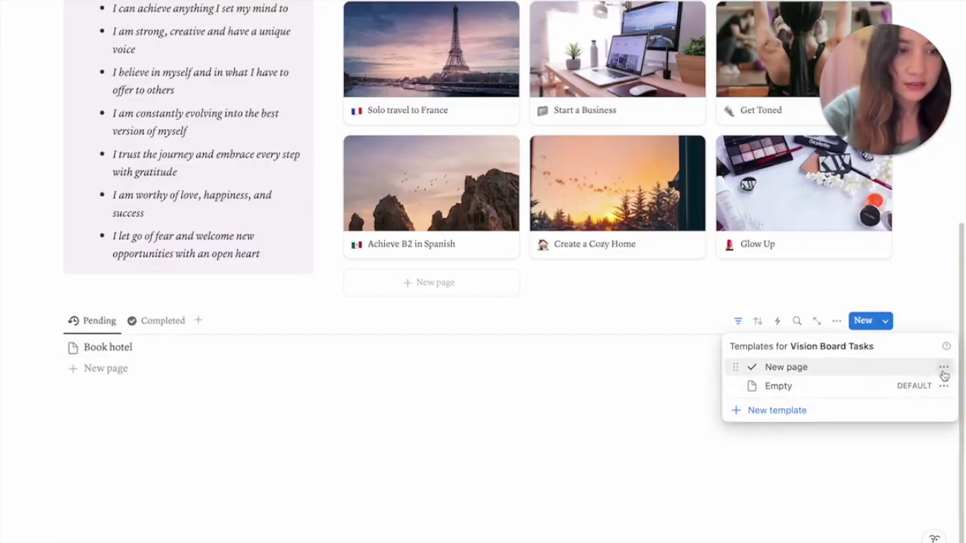
left_click(943, 369)
left_click(862, 351)
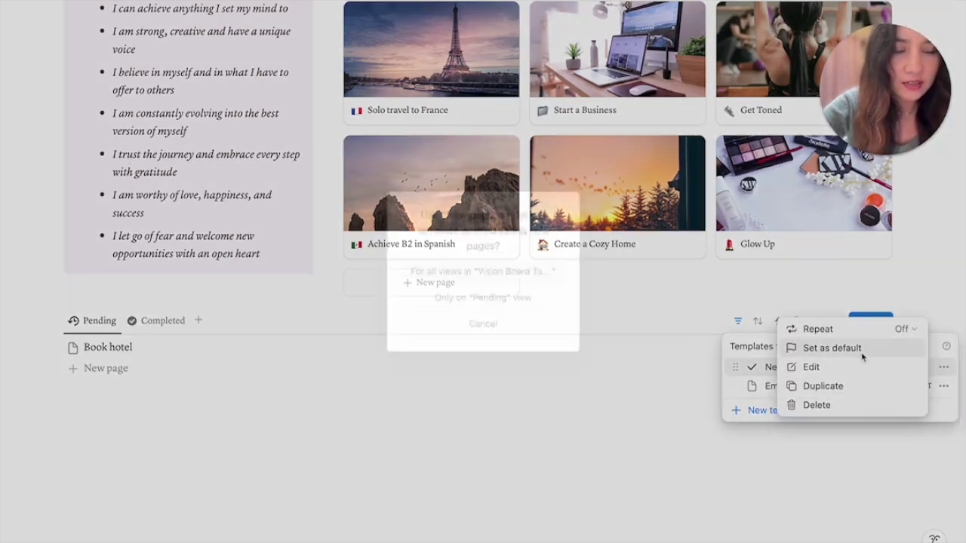
left_click(450, 272)
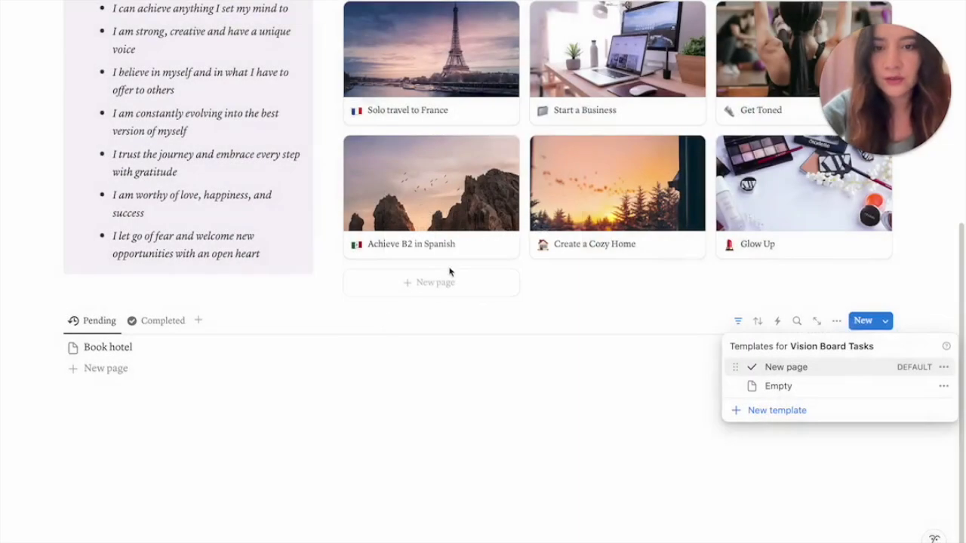
Step: Apply the checkmark template to the Book hotel task and add a blank new task to the Pending list
left_click(154, 445)
left_click(106, 350)
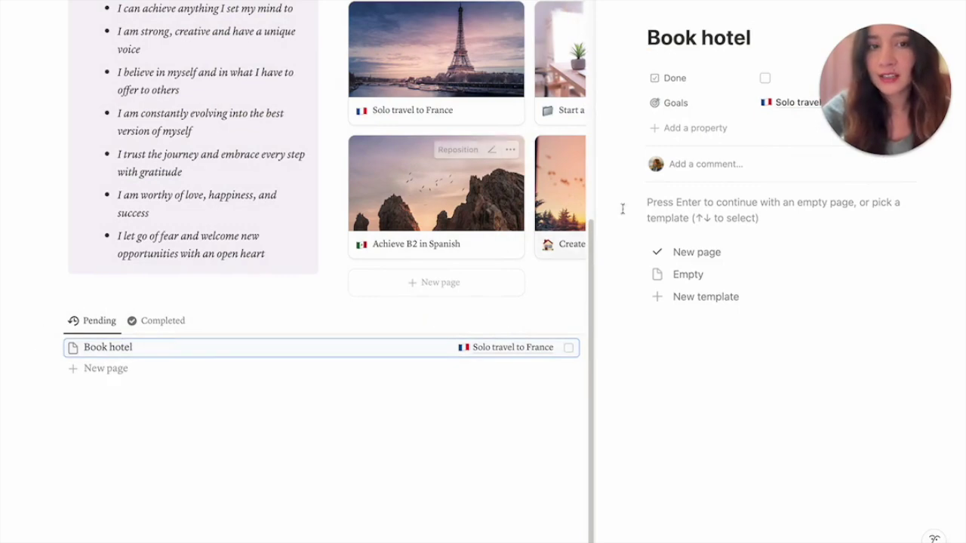
left_click(691, 251)
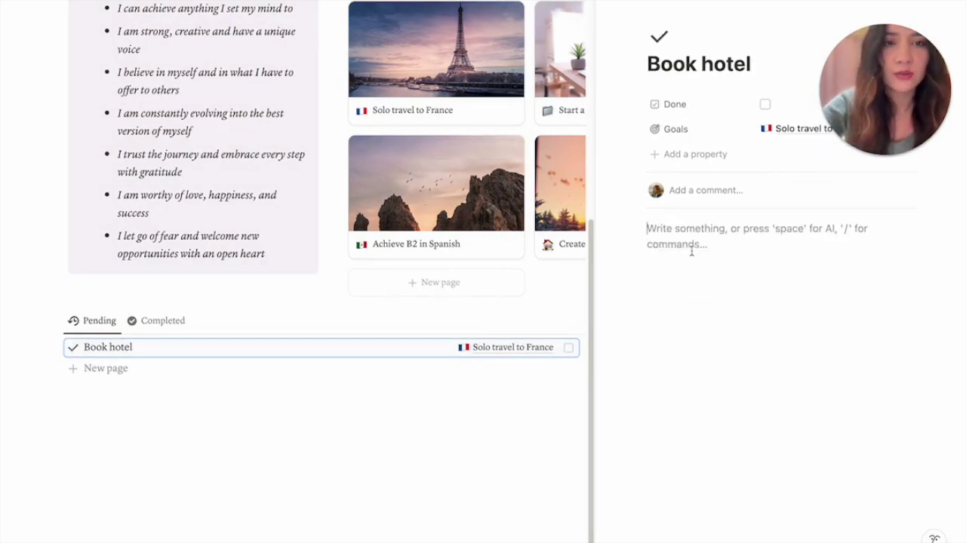
left_click(210, 457)
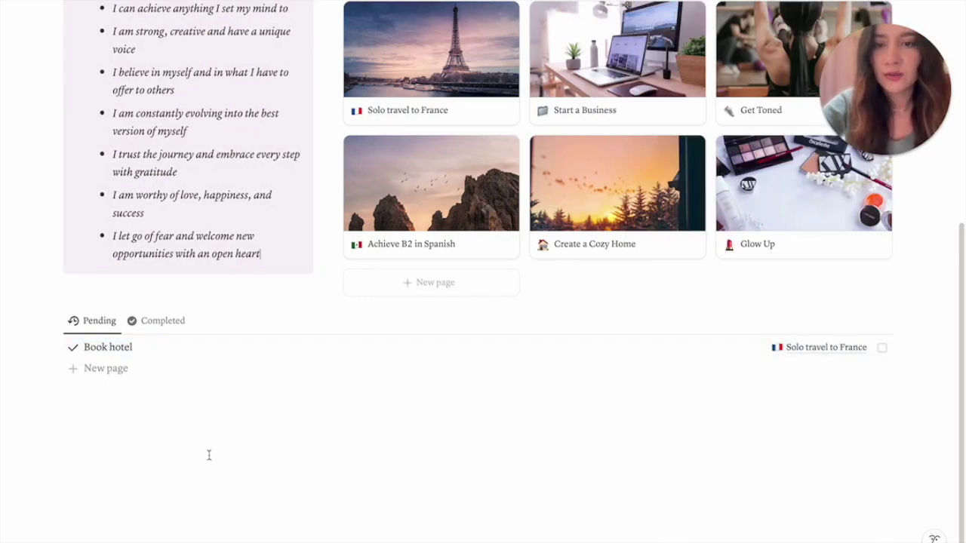
left_click(112, 372)
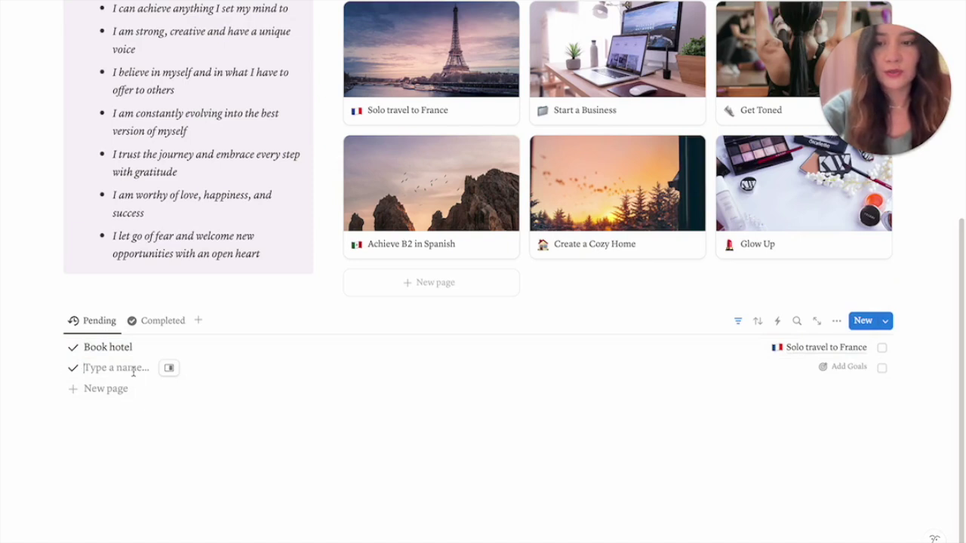
Step: Insert a callout below the task list and give it an orange checkmark icon
left_click(129, 445)
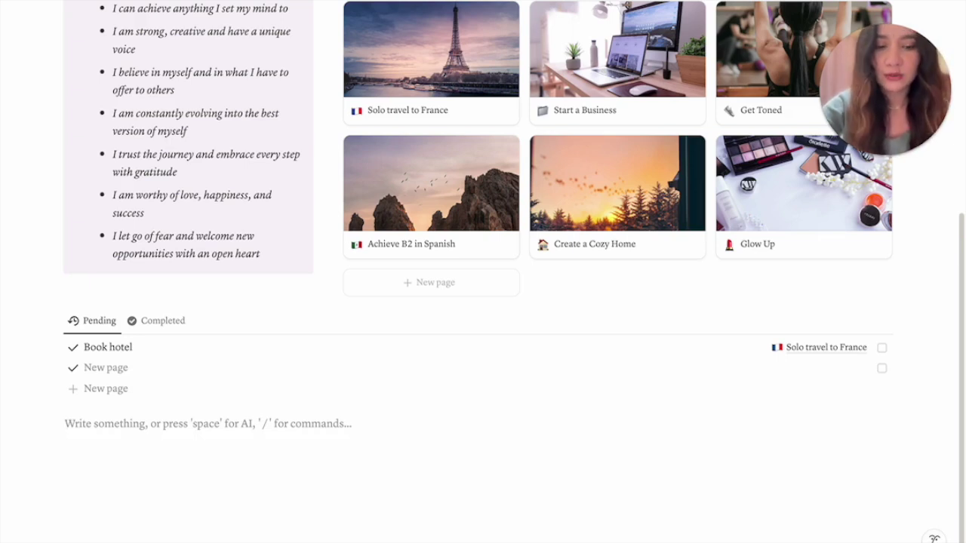
type("/cal")
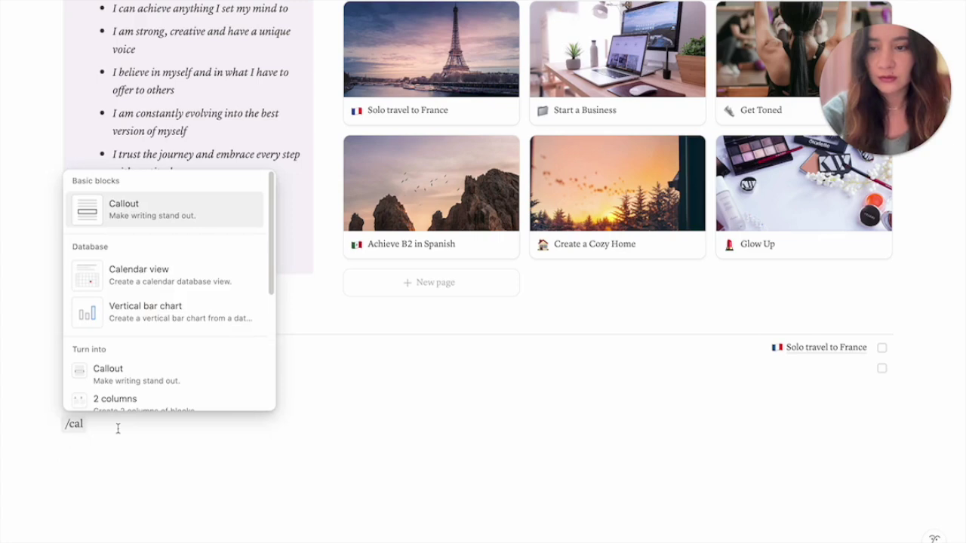
left_click(168, 205)
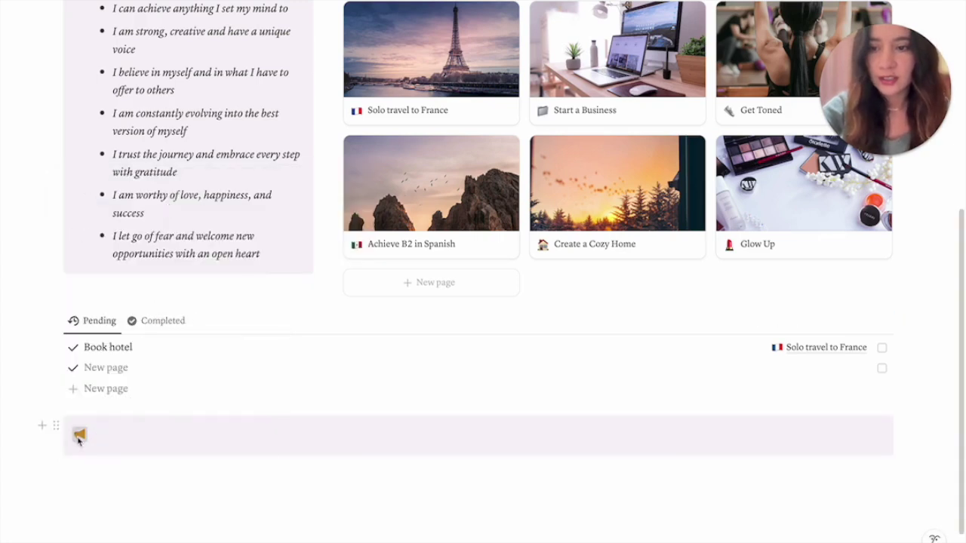
left_click(80, 435)
left_click(259, 214)
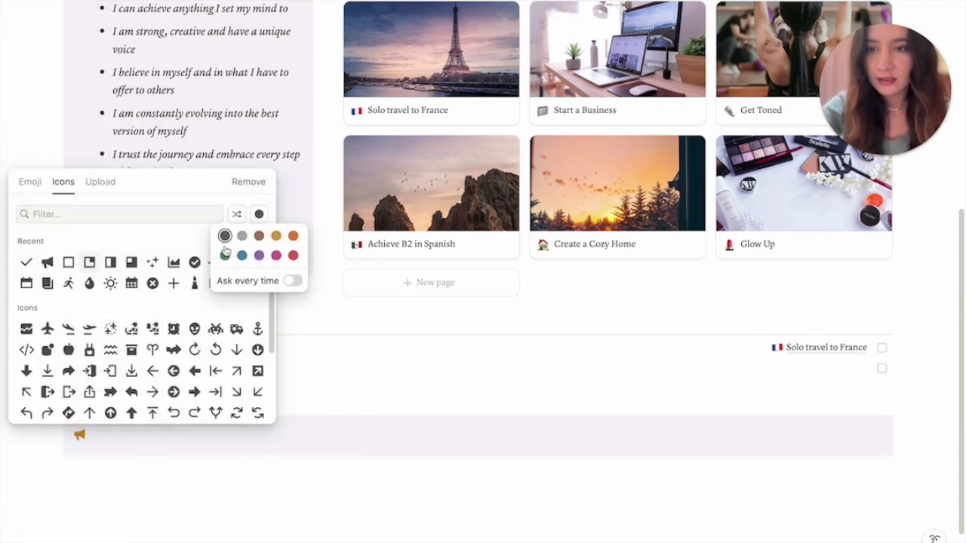
left_click(277, 232)
key("Escape")
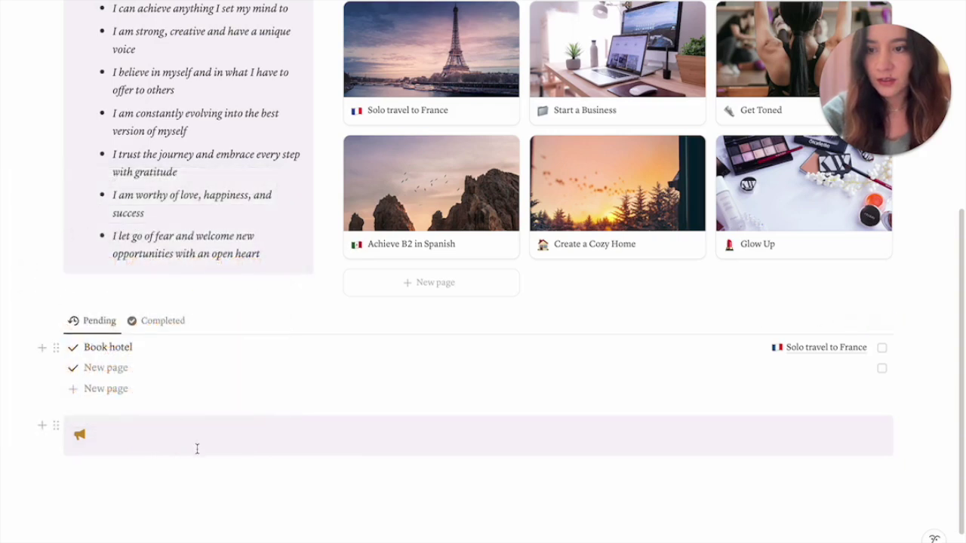
left_click(134, 435)
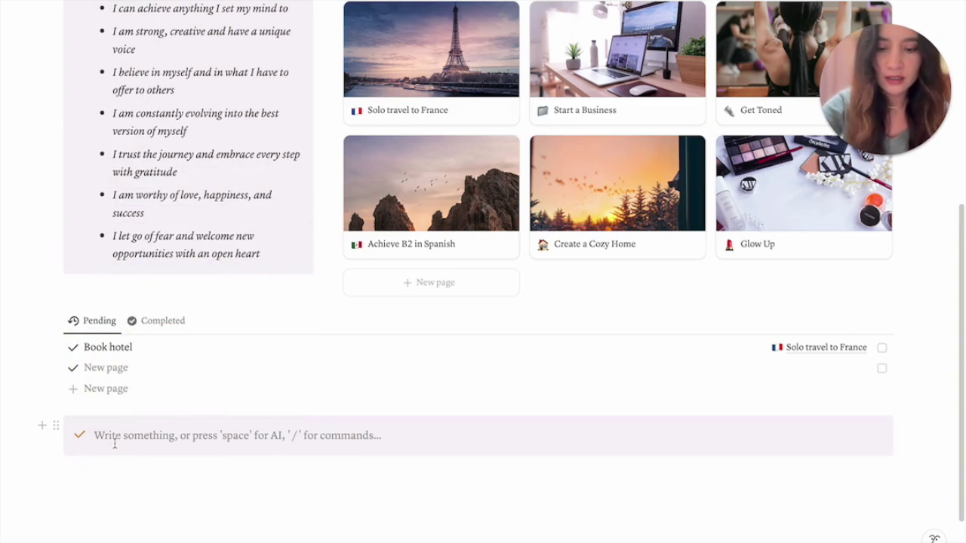
Step: Title the new callout "Action Steps" in bold italics
type("iAc")
key("BackSpace")
key("BackSpace")
key("BackSpace")
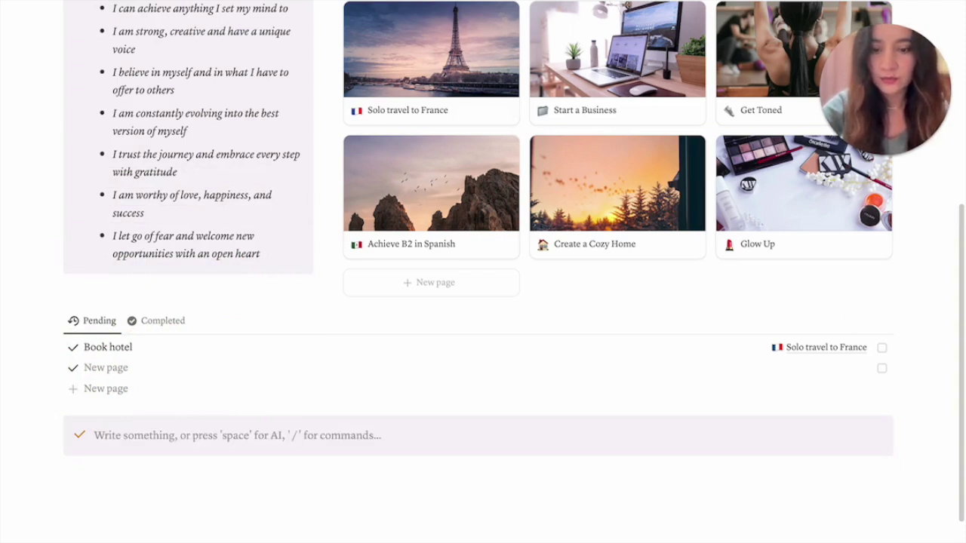
type("Action Steps")
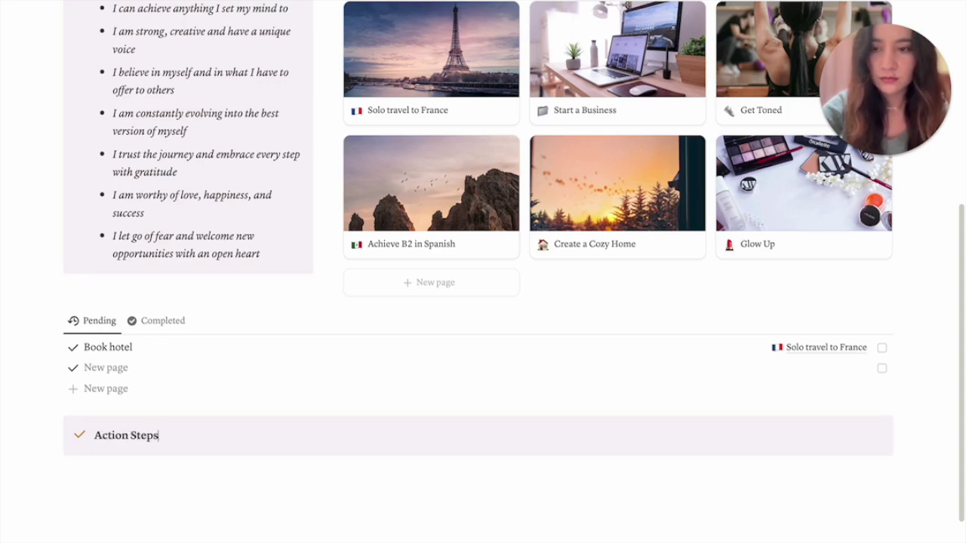
left_click_drag(162, 436, 97, 419)
key("ctrl+i")
left_click(113, 470)
Step: Move the Action Steps callout above the task list and delete the blank task from the Pending view
left_click_drag(47, 428, 121, 316)
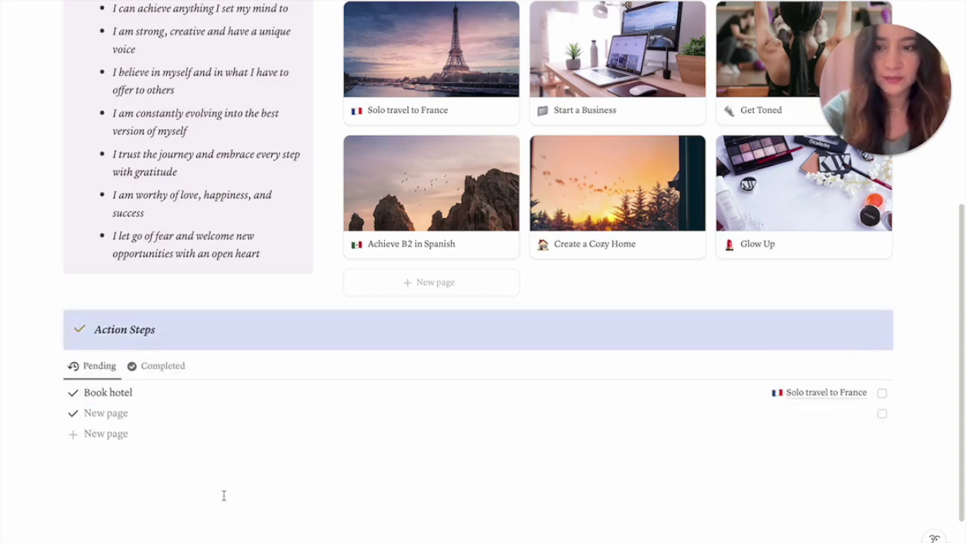
left_click(223, 498)
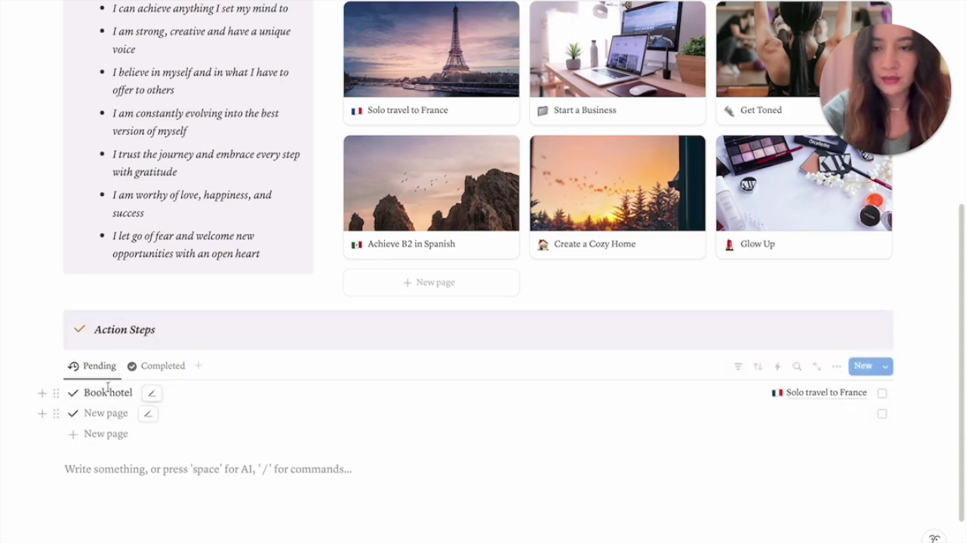
left_click(57, 415)
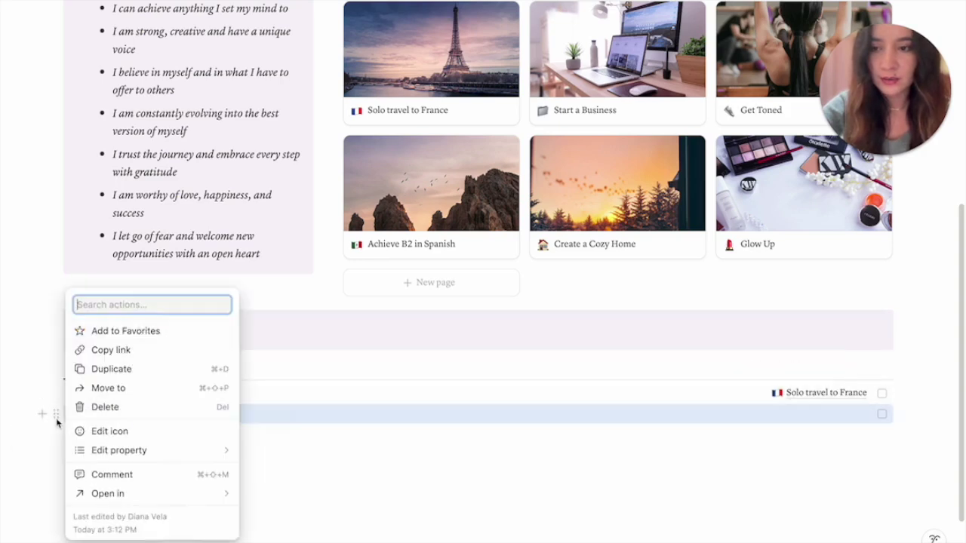
left_click(167, 406)
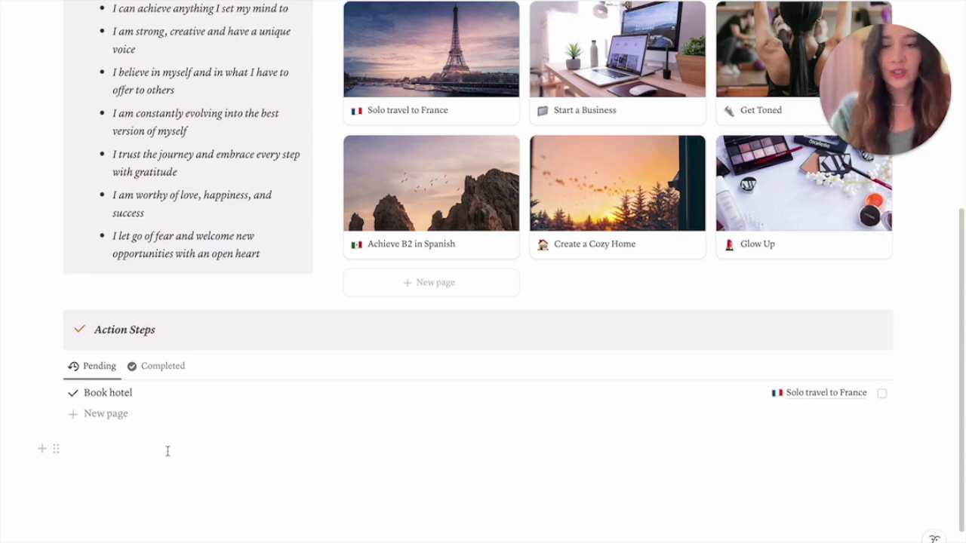
Step: Insert an image block below the task list using Vision Board Template.png from the Desktop
left_click(88, 460)
type("/imag")
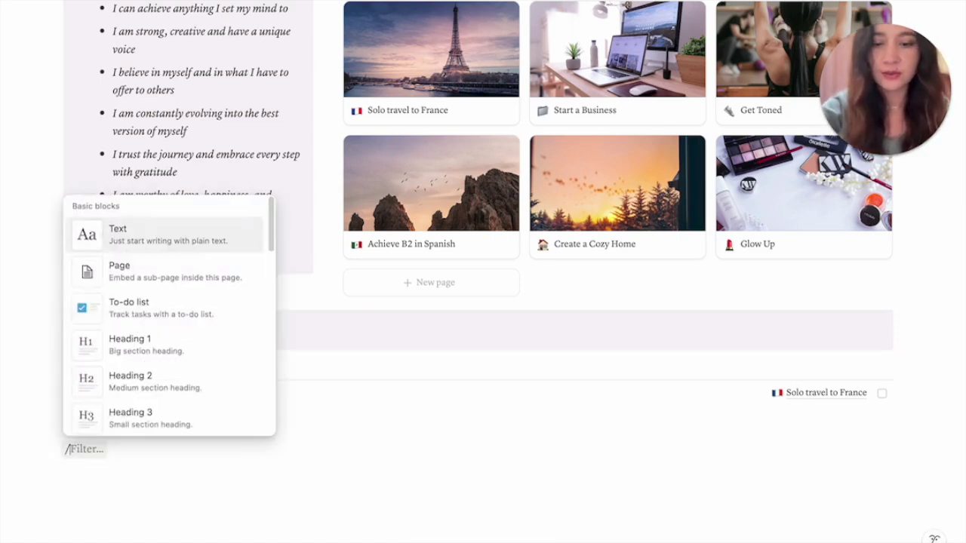
key("Return")
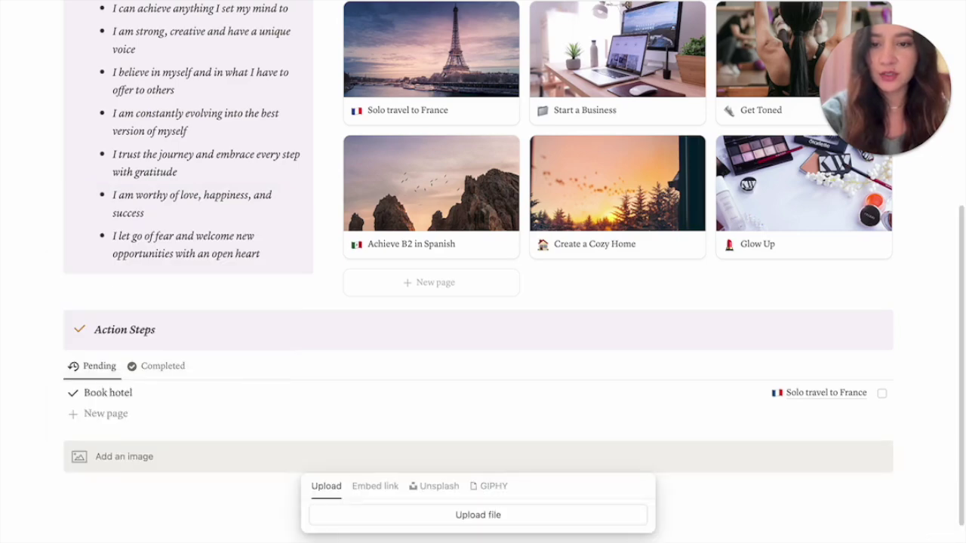
left_click(375, 515)
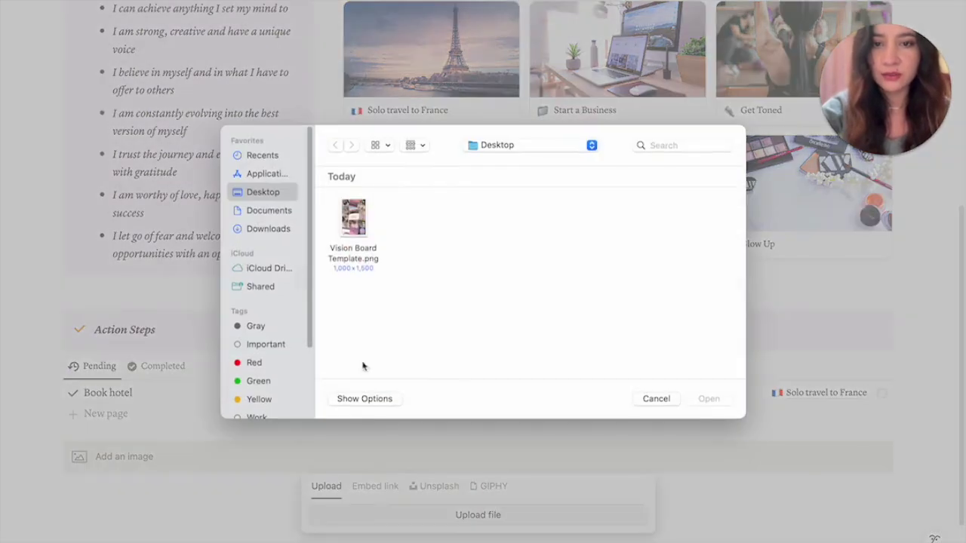
double_click(353, 222)
scroll(188, 367, "down", 15)
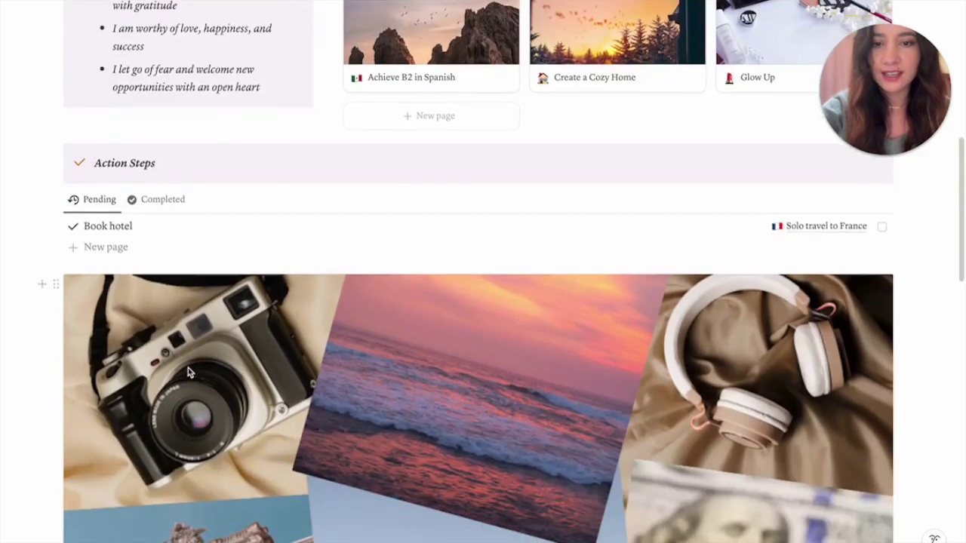
Step: Place the collage image in a column to the right of the task list and move the Action Steps callout above the tasks in their column
scroll(187, 369, "up", 10)
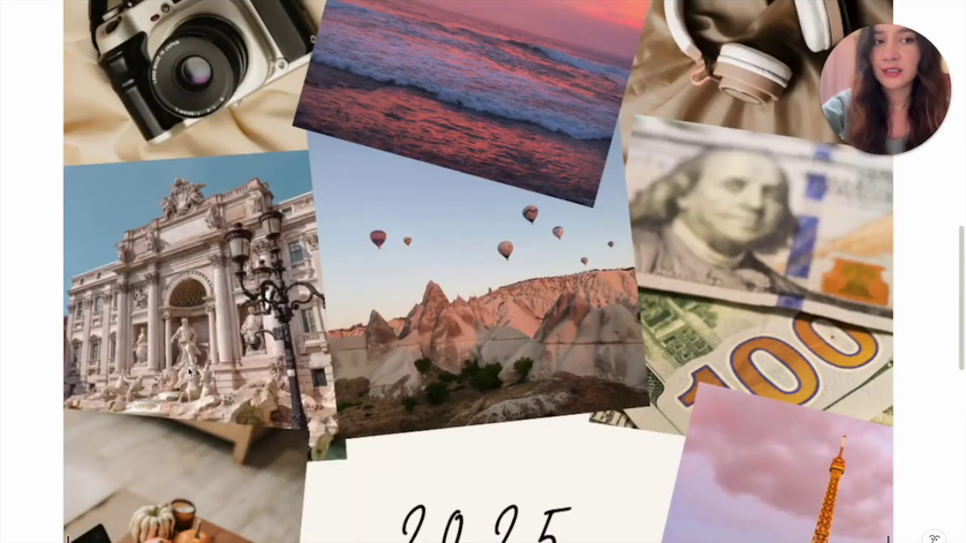
scroll(189, 370, "up", 6)
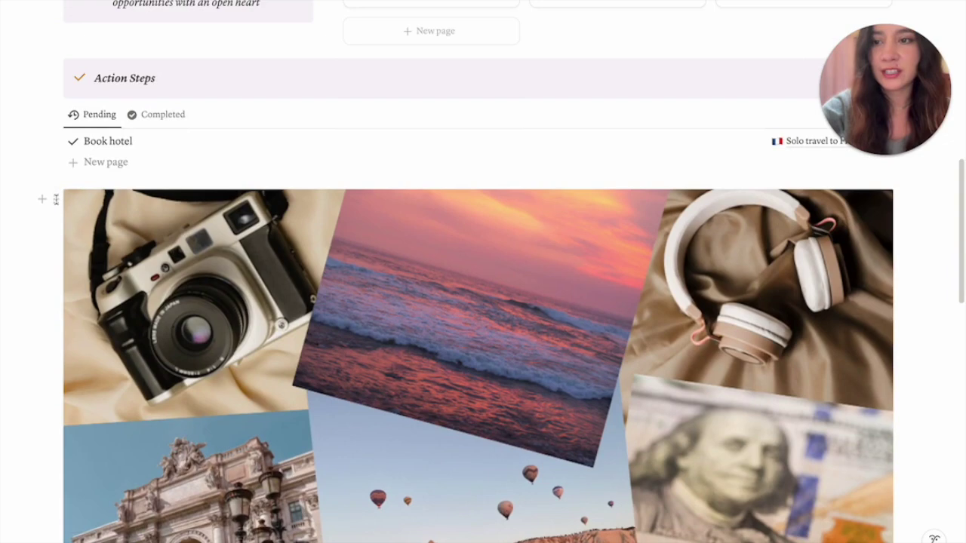
scroll(56, 200, "up", 2)
left_click_drag(55, 344, 936, 264)
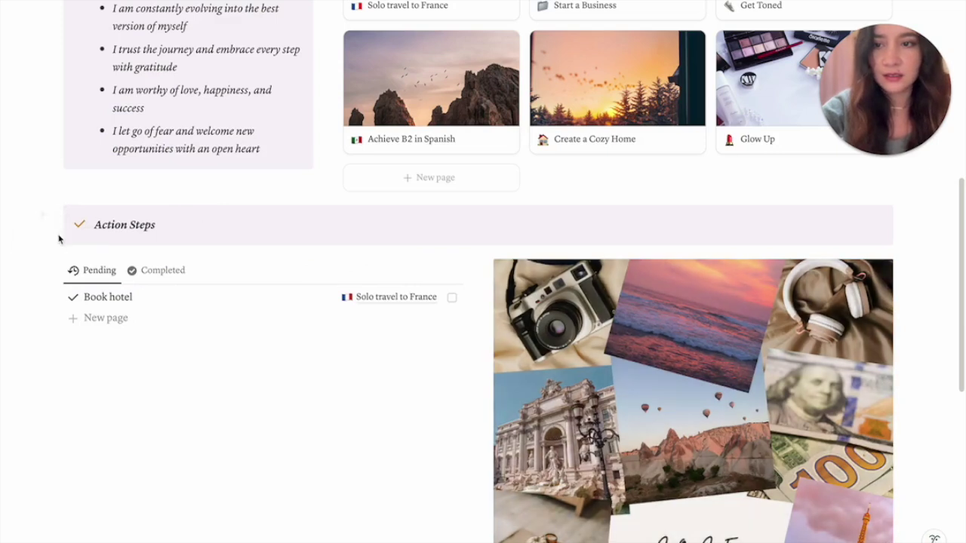
left_click_drag(58, 220, 67, 258)
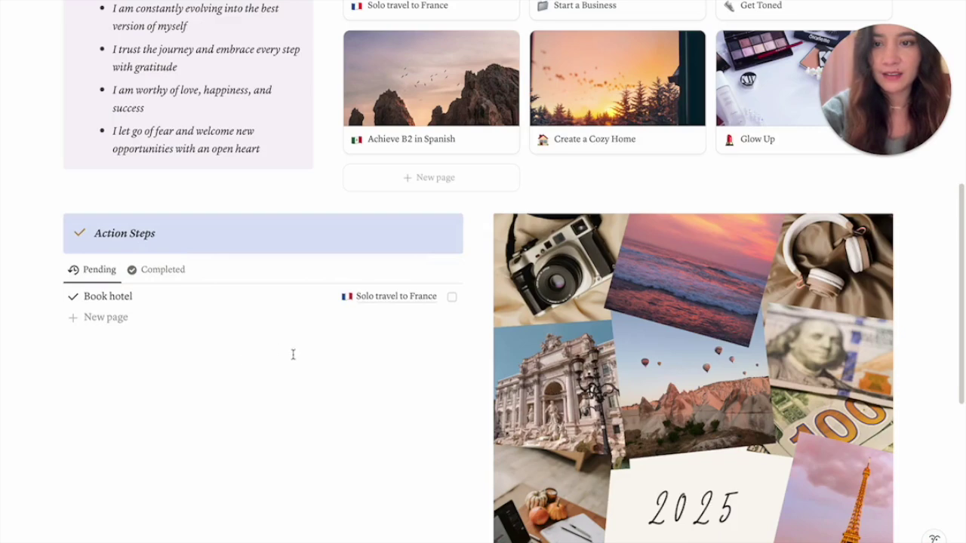
left_click(293, 354)
scroll(578, 370, "up", 2)
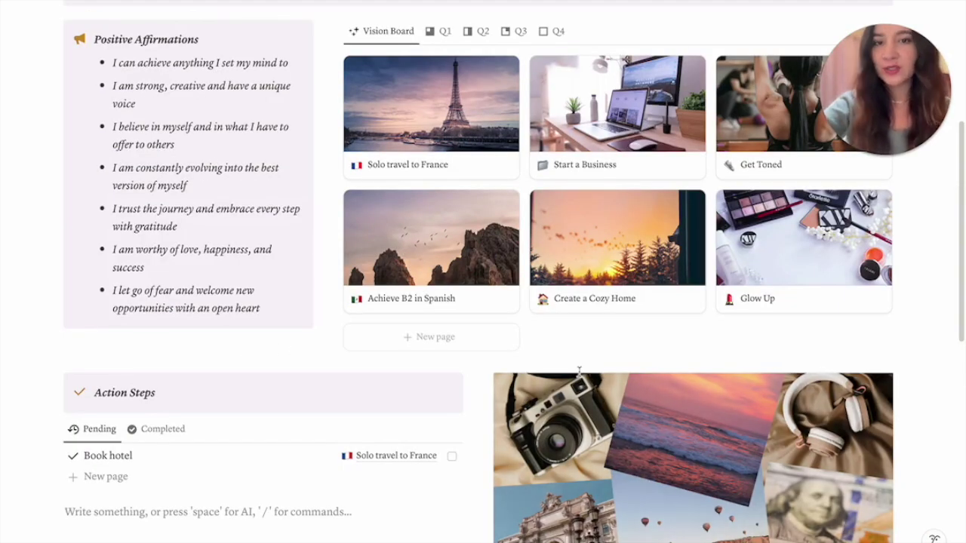
scroll(579, 369, "up", 1)
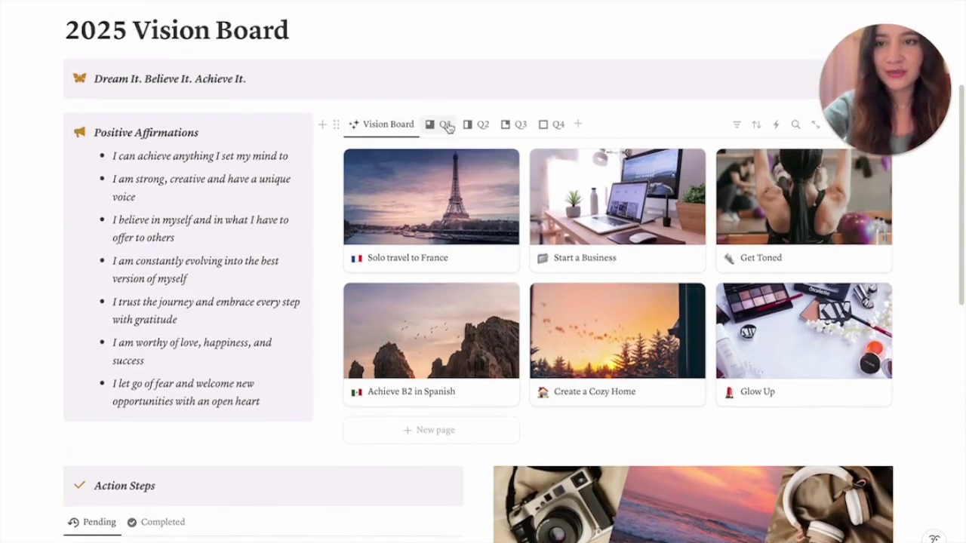
scroll(524, 191, "up", 3)
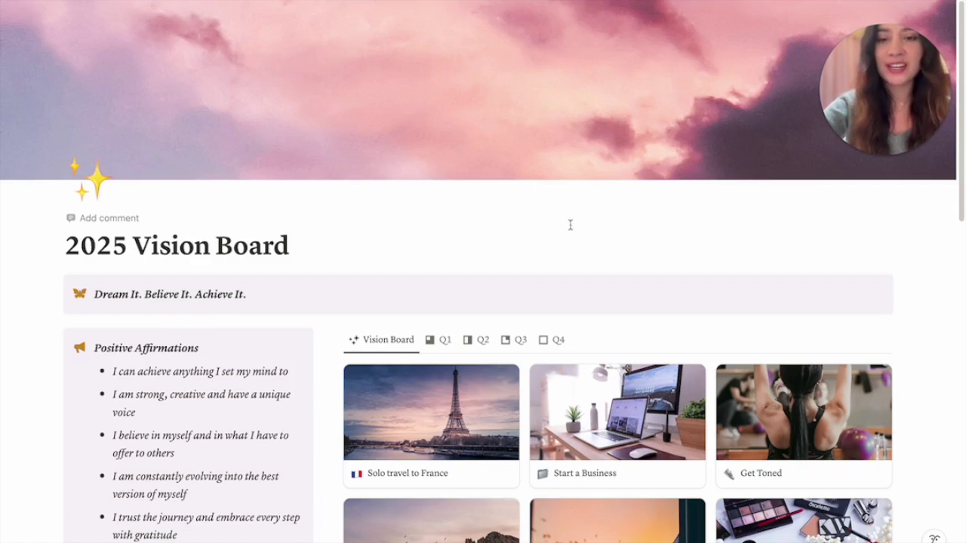